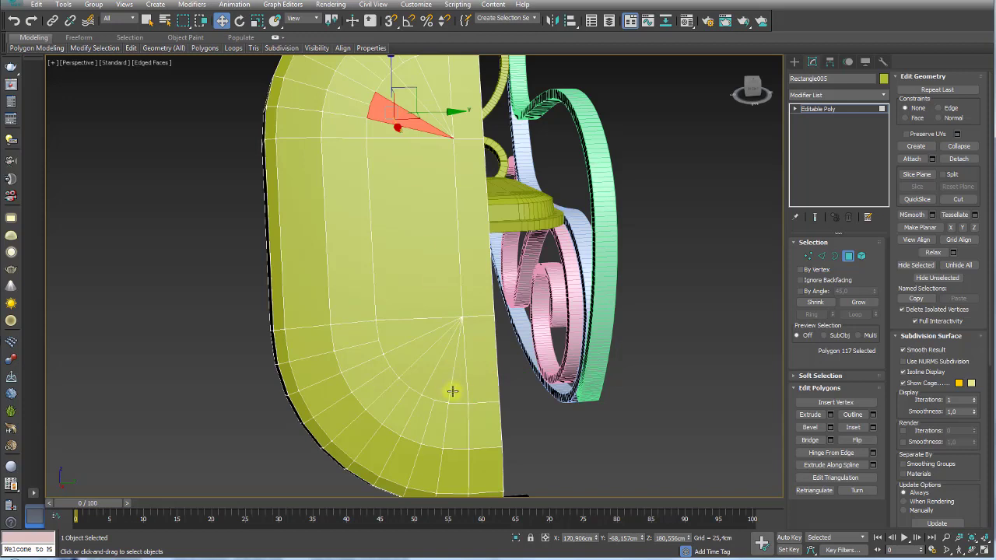
- Select a different face on the seat cushion's rounded corner
{"action": "left_click", "coordinate": [462, 396]}
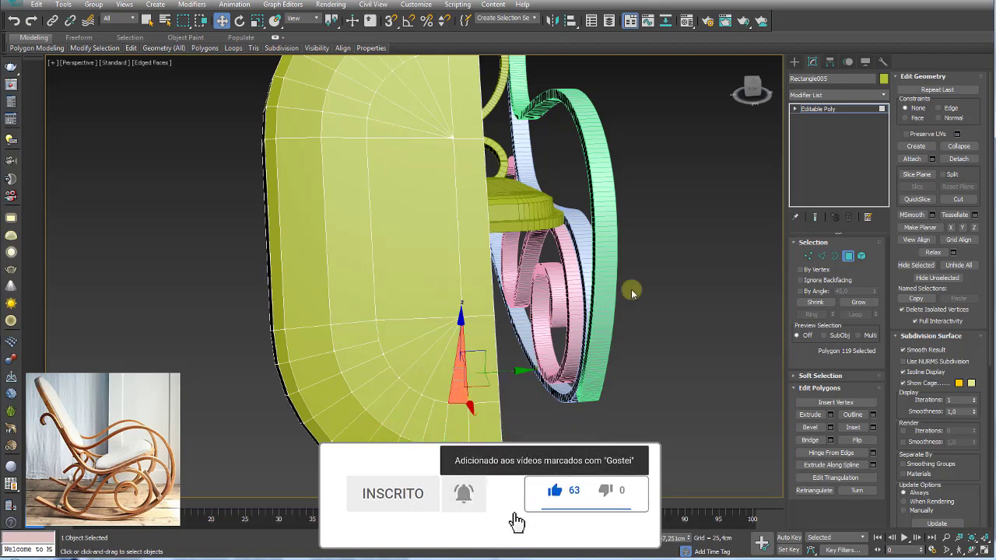
- Add a new edge loop through the cushion by connecting a selected edge ring
{"action": "left_click", "coordinate": [819, 109]}
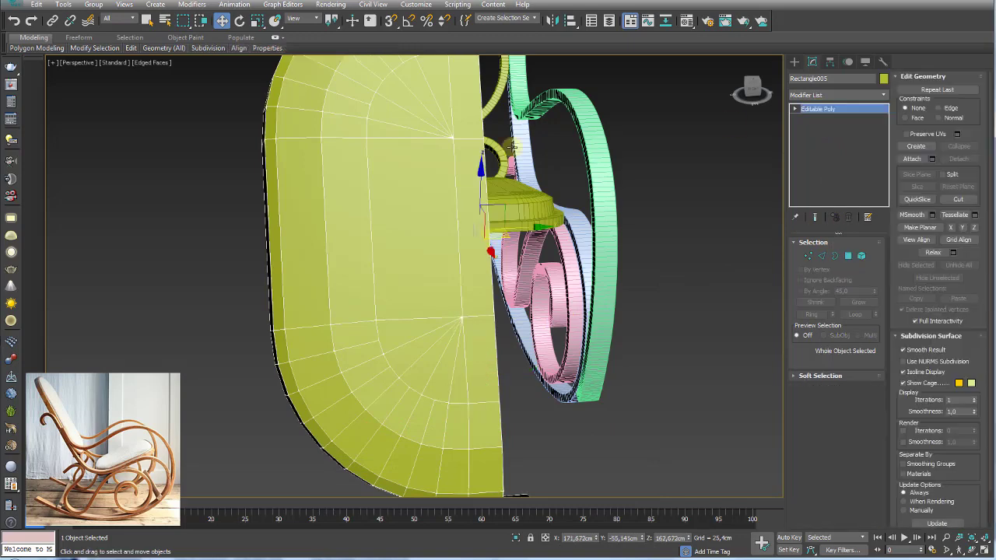
{"action": "middle_click_drag", "start_coordinate": [391, 171], "coordinate": [427, 296]}
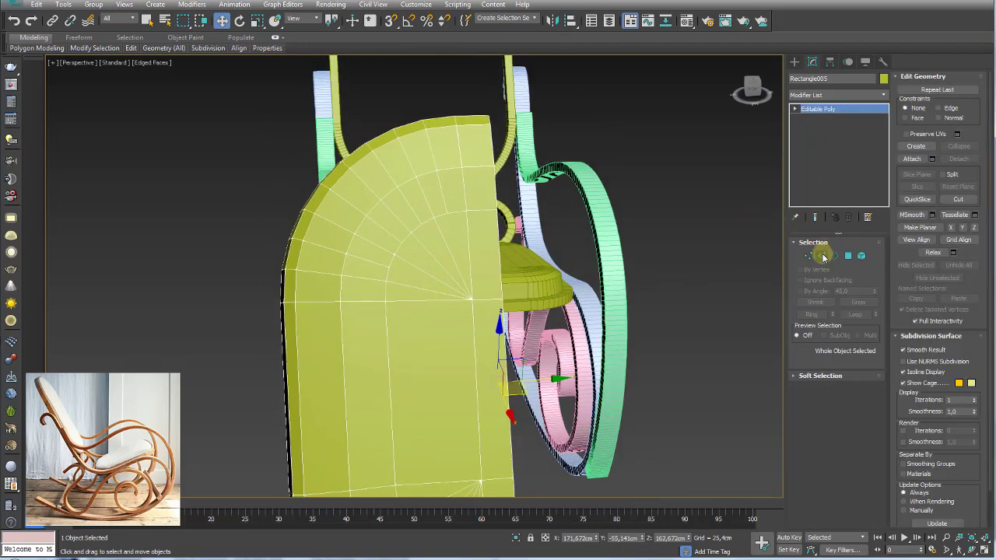
{"action": "left_click", "coordinate": [822, 255]}
{"action": "left_click", "coordinate": [484, 214]}
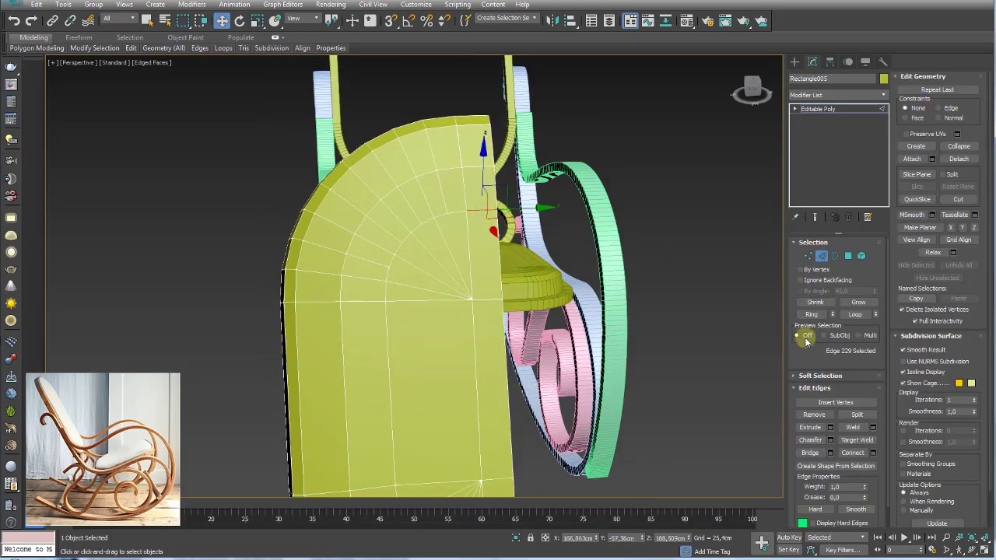
{"action": "left_click", "coordinate": [813, 314]}
{"action": "middle_click_drag", "start_coordinate": [599, 399], "coordinate": [669, 389], "text": "alt"}
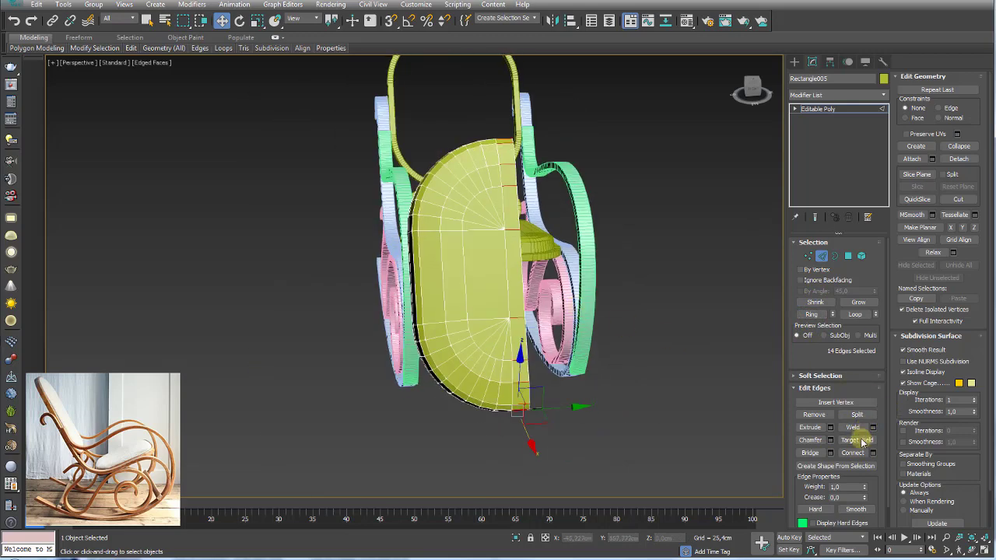
{"action": "left_click", "coordinate": [854, 458]}
{"action": "scroll", "coordinate": [508, 180], "scroll_direction": "up", "scroll_amount": 5}
{"action": "scroll", "coordinate": [507, 180], "scroll_direction": "up", "scroll_amount": 4}
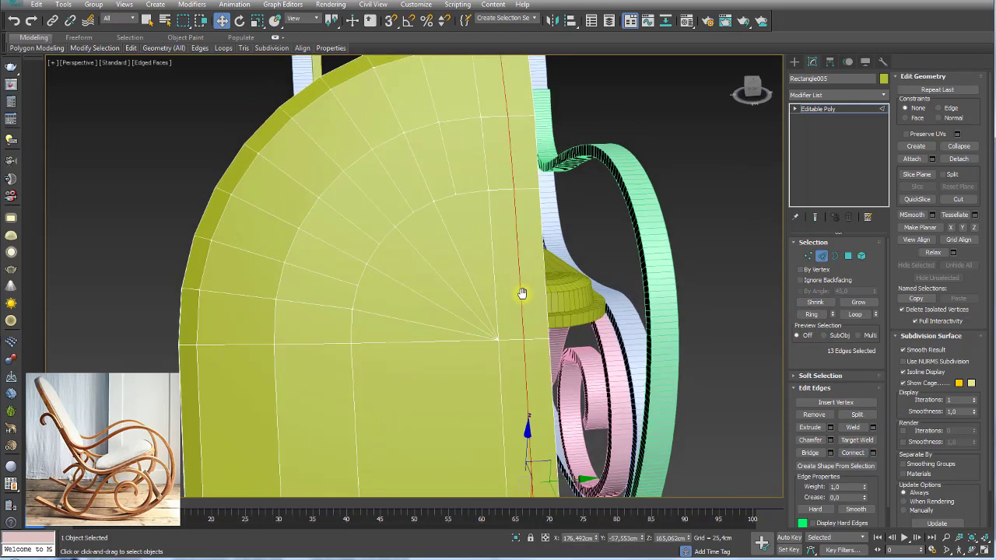
- Remove four diagonal edges from the cushion's rounded corner fan
{"action": "left_click", "coordinate": [487, 249]}
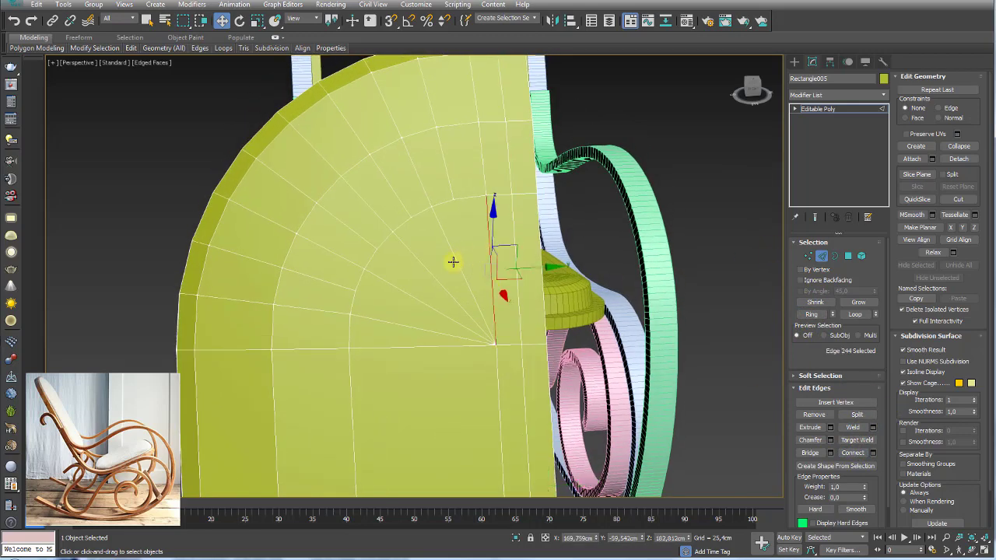
{"action": "left_click", "coordinate": [457, 262], "text": "ctrl"}
{"action": "left_click", "coordinate": [438, 279], "text": "ctrl"}
{"action": "left_click", "coordinate": [415, 302], "text": "ctrl"}
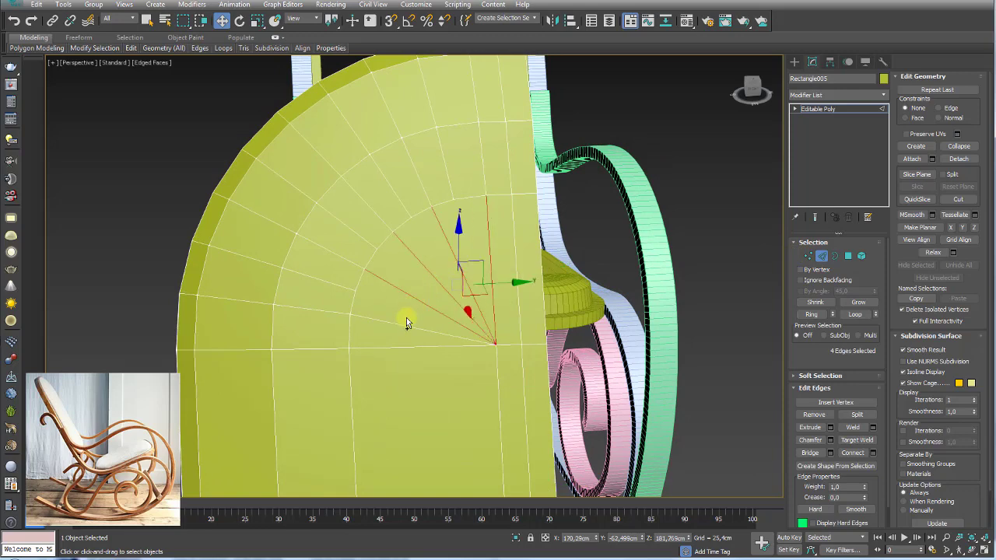
{"action": "left_click", "coordinate": [814, 414]}
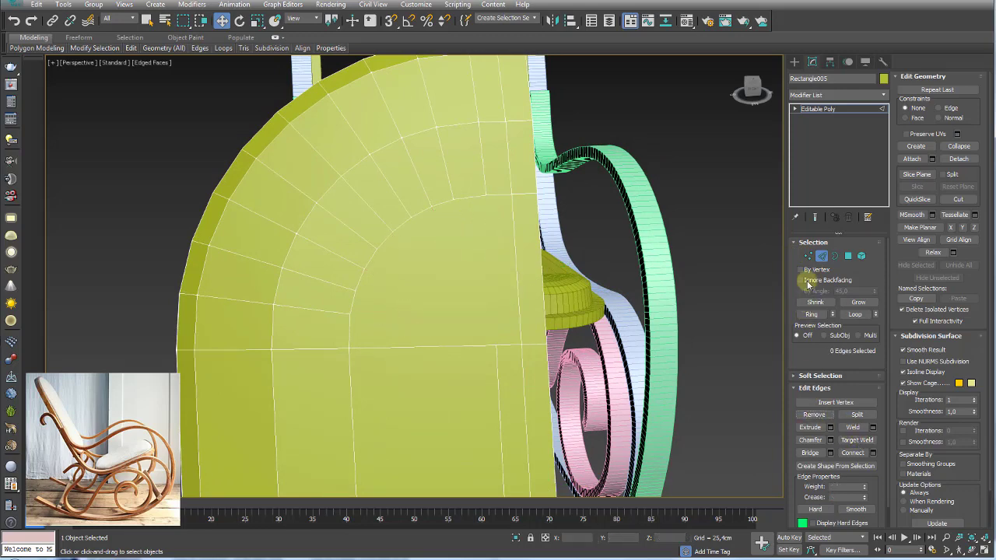
- Cut a vertex-level edge from the corner fan's arc down to the horizontal edge below
{"action": "key", "text": "1"}
{"action": "right_click", "coordinate": [655, 252]}
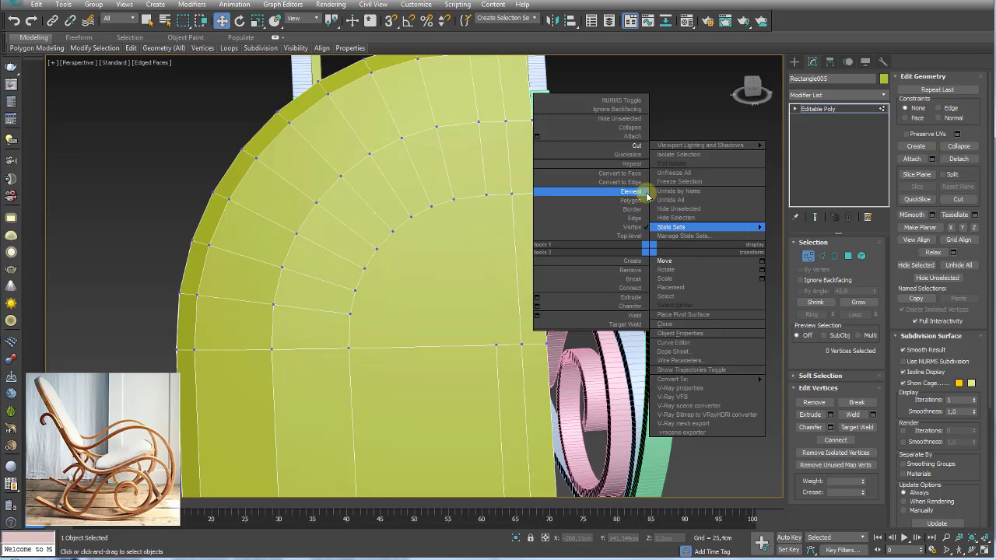
{"action": "left_click", "coordinate": [629, 146]}
{"action": "left_click", "coordinate": [497, 345]}
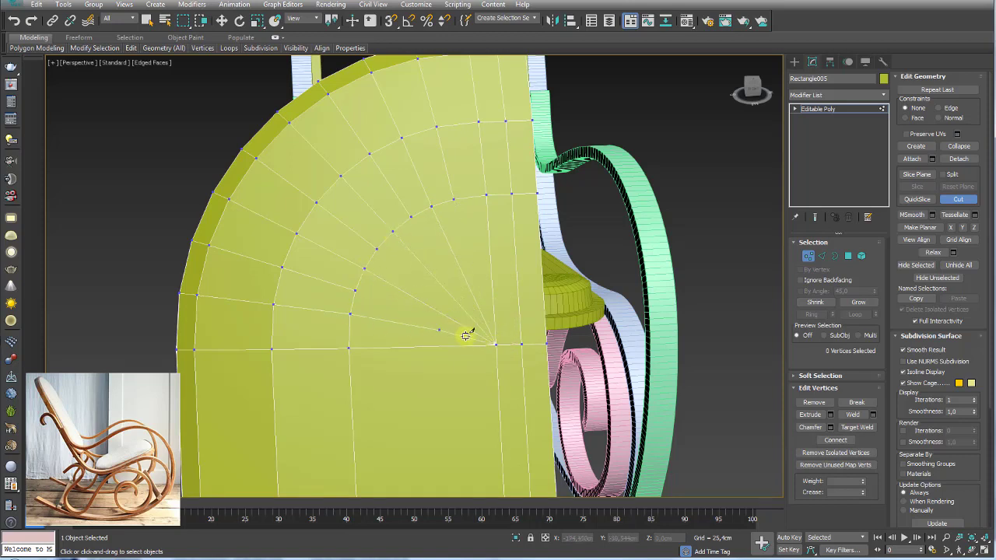
{"action": "mouse_move", "coordinate": [540, 361]}
{"action": "middle_mouse_down", "text": "alt"}
{"action": "mouse_move", "coordinate": [467, 289]}
{"action": "mouse_move", "coordinate": [400, 311]}
{"action": "mouse_move", "coordinate": [392, 296]}
{"action": "mouse_move", "coordinate": [562, 298]}
{"action": "middle_mouse_up", "text": "alt"}
{"action": "right_click", "coordinate": [392, 296]}
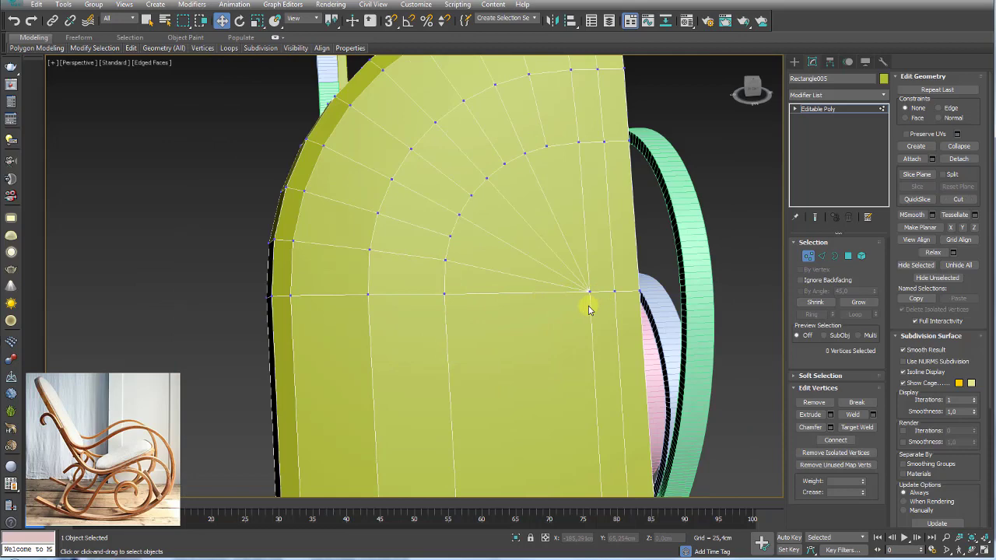
- Cut another edge from the fan across to the outer left edge, then select the fan's horizontal edge
{"action": "right_click", "coordinate": [589, 309]}
{"action": "left_click", "coordinate": [573, 200]}
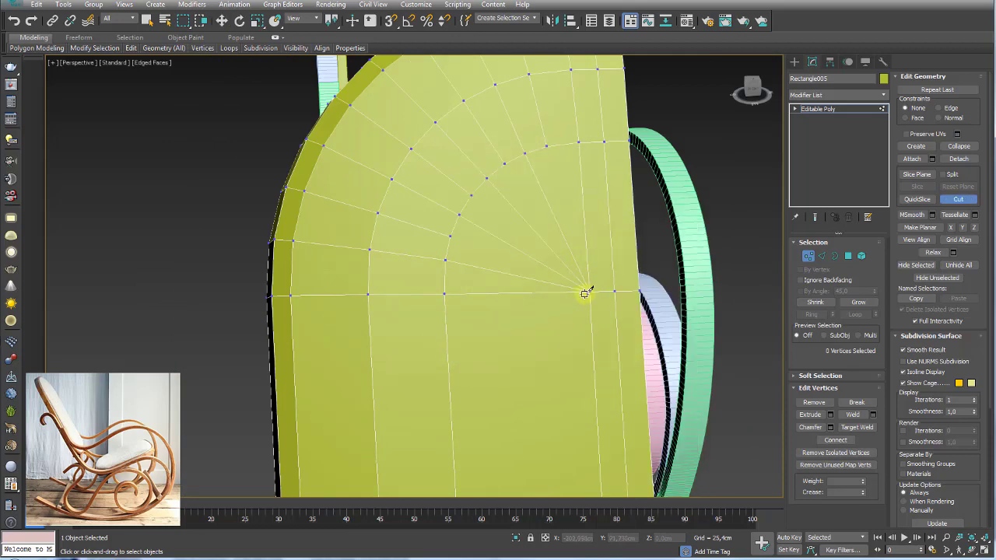
{"action": "left_click", "coordinate": [446, 315]}
{"action": "left_click", "coordinate": [291, 327]}
{"action": "left_click", "coordinate": [273, 329]}
{"action": "middle_click_drag", "start_coordinate": [262, 333], "coordinate": [252, 389], "text": "alt"}
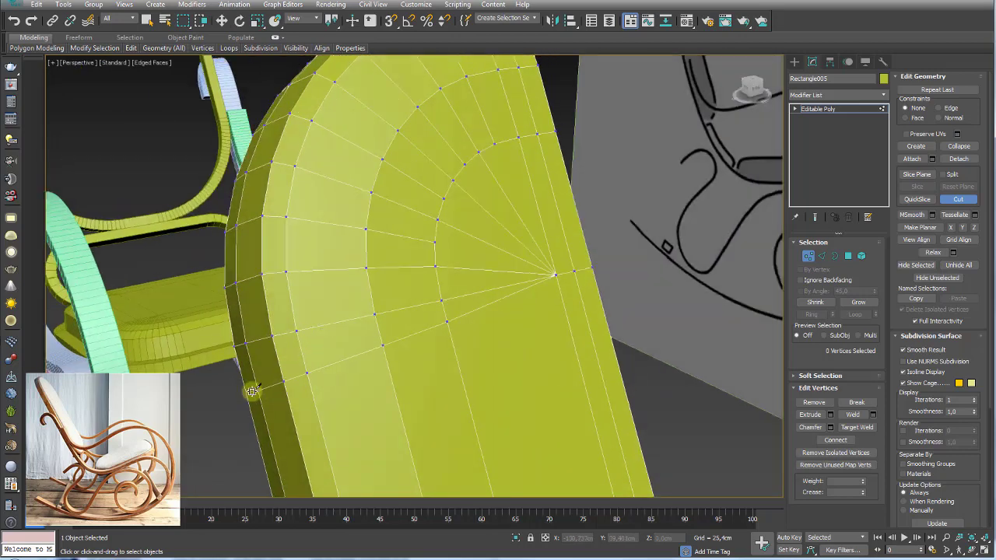
{"action": "middle_click_drag", "start_coordinate": [516, 345], "coordinate": [503, 326], "text": "alt"}
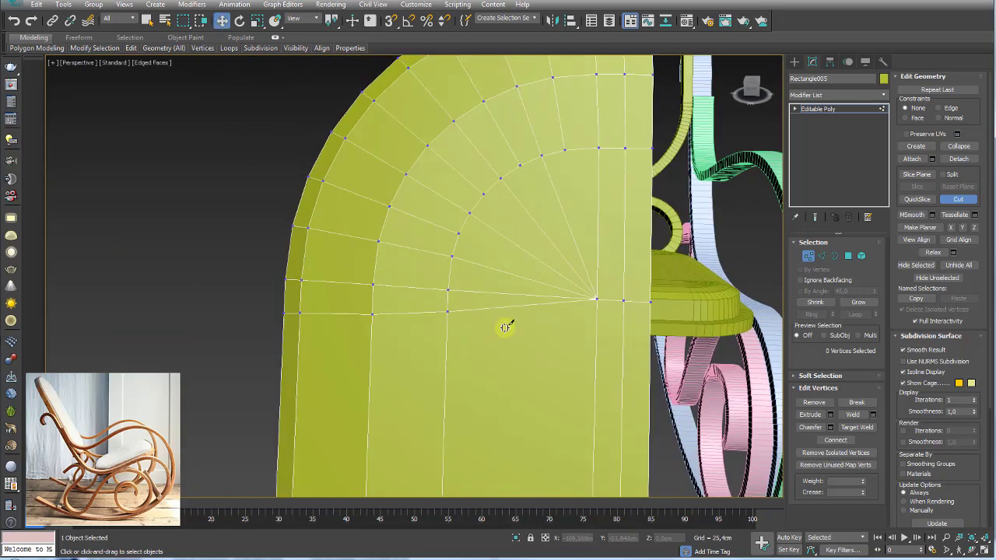
{"action": "key", "text": "2"}
{"action": "key", "text": "w"}
{"action": "left_click", "coordinate": [499, 295]}
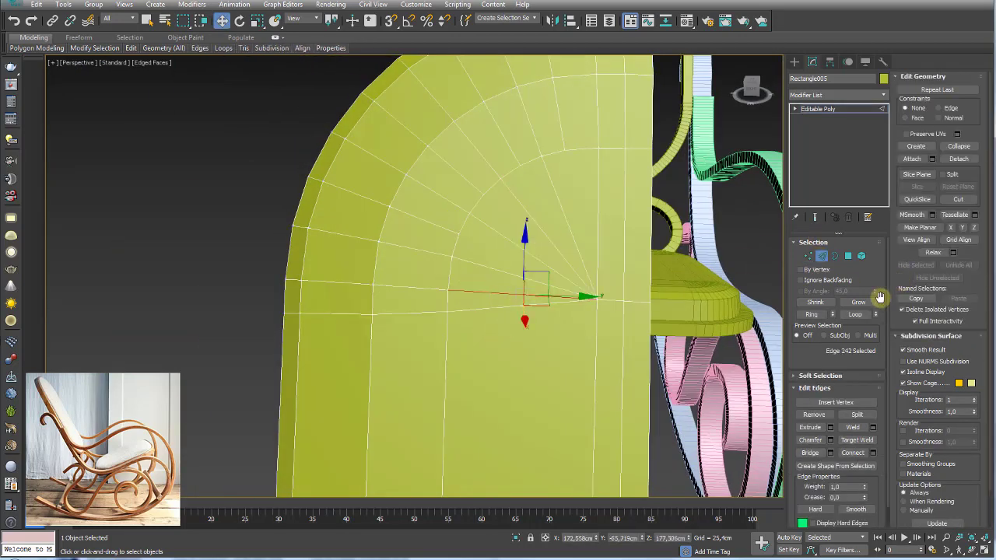
- Remove the leftover horizontal fan edge and inspect the corner's triangles
{"action": "left_click", "coordinate": [814, 413]}
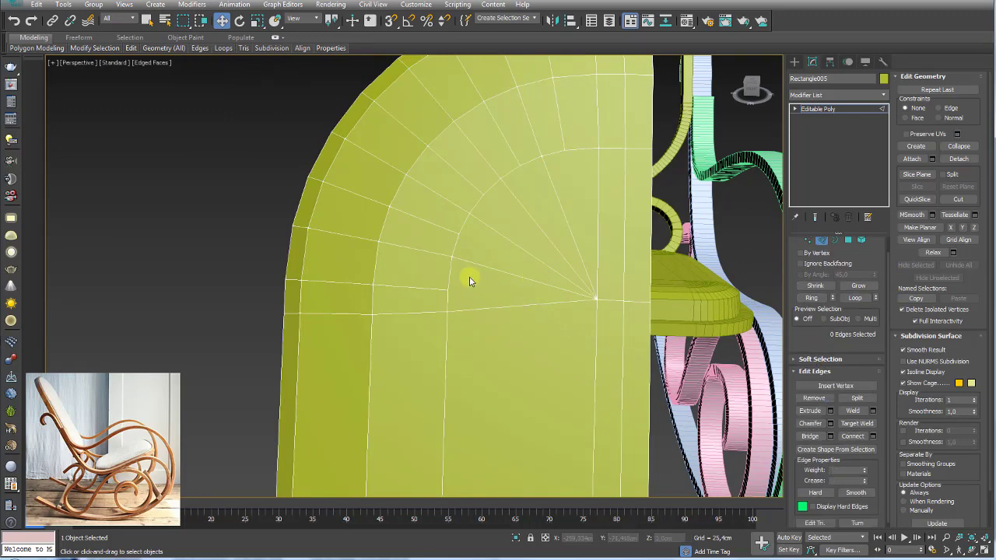
{"action": "key", "text": "4"}
{"action": "left_click", "coordinate": [496, 283]}
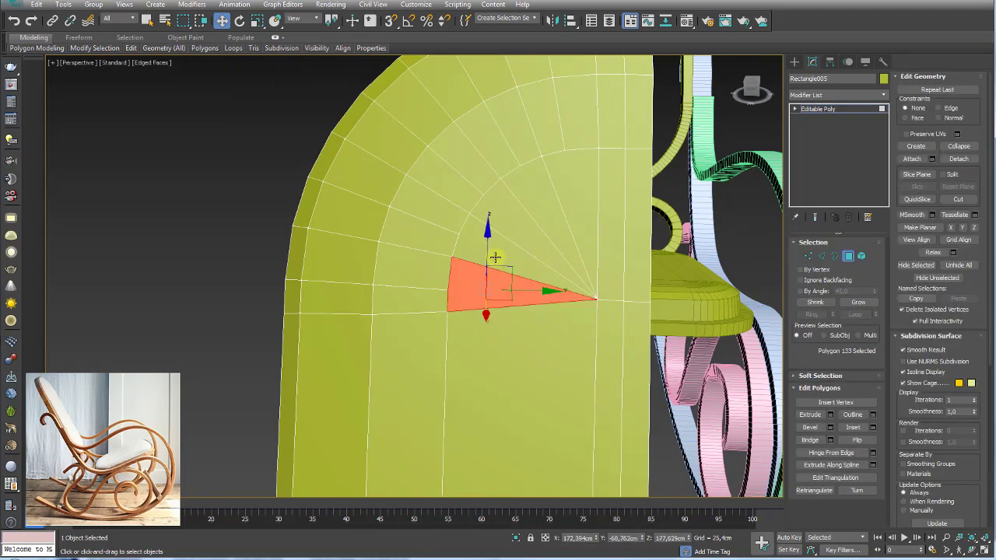
{"action": "mouse_move", "coordinate": [498, 257]}
{"action": "left_mouse_down"}
{"action": "mouse_move", "coordinate": [509, 232]}
{"action": "mouse_move", "coordinate": [573, 195]}
{"action": "mouse_move", "coordinate": [639, 198]}
{"action": "left_mouse_up"}
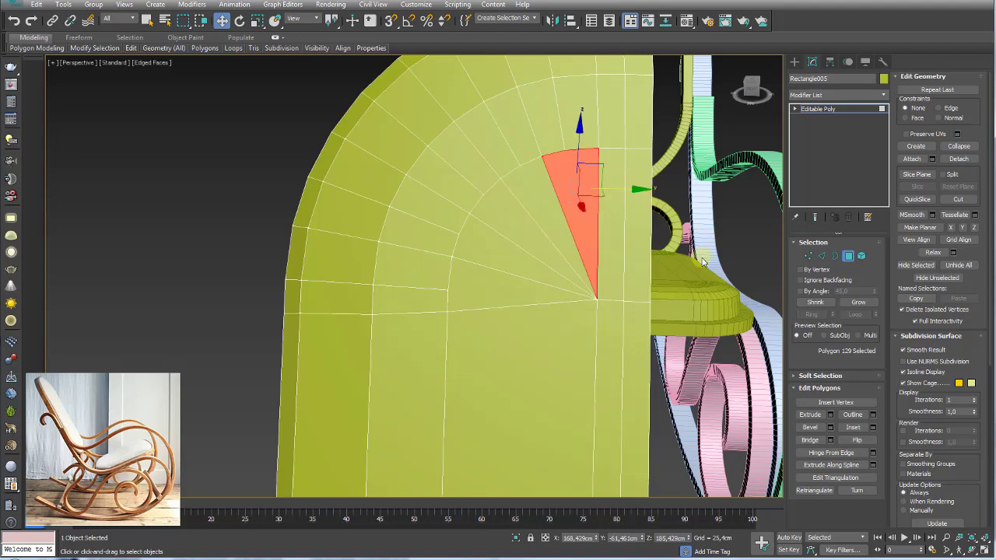
{"action": "scroll", "coordinate": [639, 197], "scroll_direction": "down", "scroll_amount": 10}
{"action": "scroll", "coordinate": [691, 209], "scroll_direction": "up", "scroll_amount": 8}
{"action": "scroll", "coordinate": [691, 208], "scroll_direction": "up", "scroll_amount": 5}
{"action": "scroll", "coordinate": [603, 282], "scroll_direction": "up", "scroll_amount": 1}
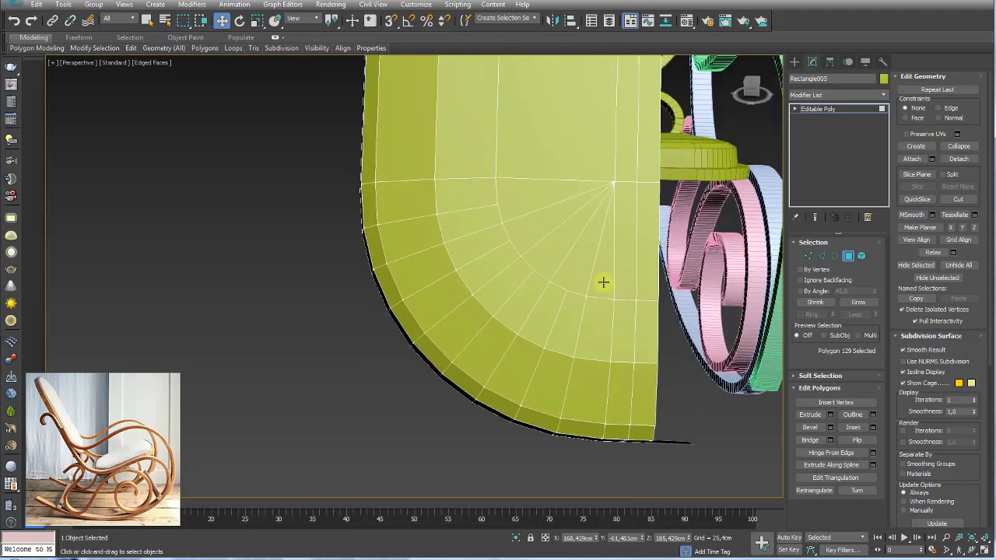
- Check the corner fan's edge ring and triangles, then return to object level
{"action": "left_click", "coordinate": [824, 256]}
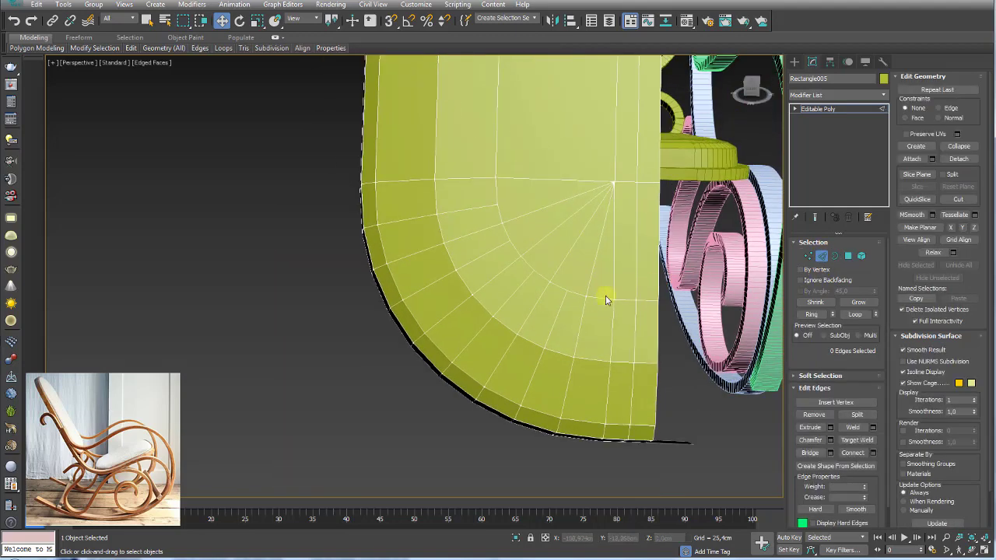
{"action": "left_click", "coordinate": [600, 301]}
{"action": "left_click", "coordinate": [811, 314]}
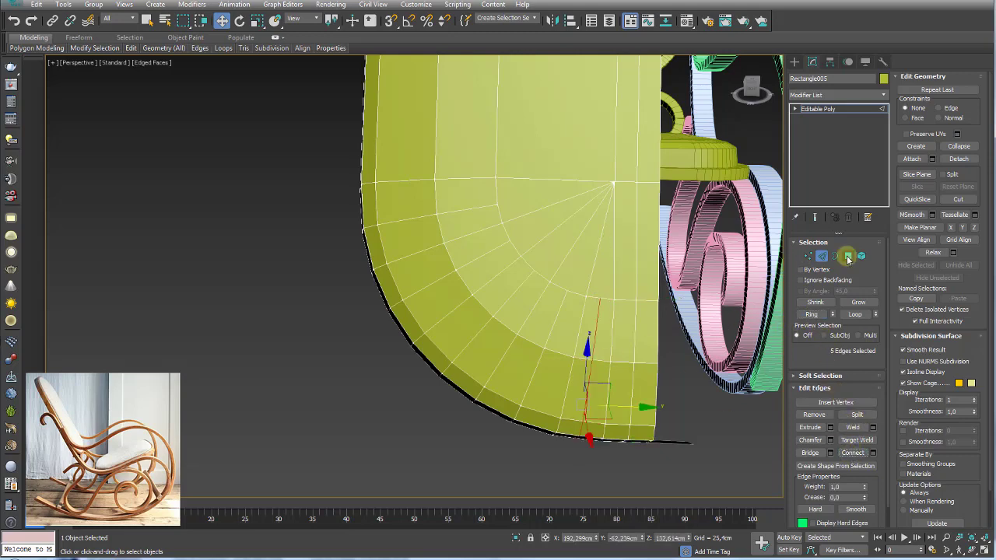
{"action": "left_click", "coordinate": [848, 256]}
{"action": "left_click", "coordinate": [606, 272]}
{"action": "left_click", "coordinate": [545, 234]}
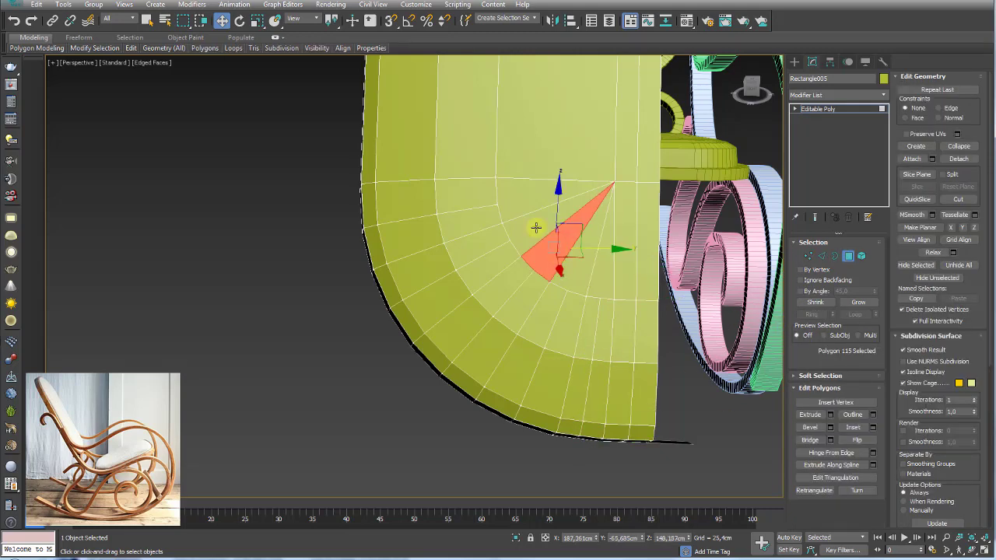
{"action": "left_click", "coordinate": [520, 201]}
{"action": "left_click", "coordinate": [817, 109]}
- Add a Symmetry modifier mirroring the half cushion across Y with Flip
{"action": "key", "text": "z"}
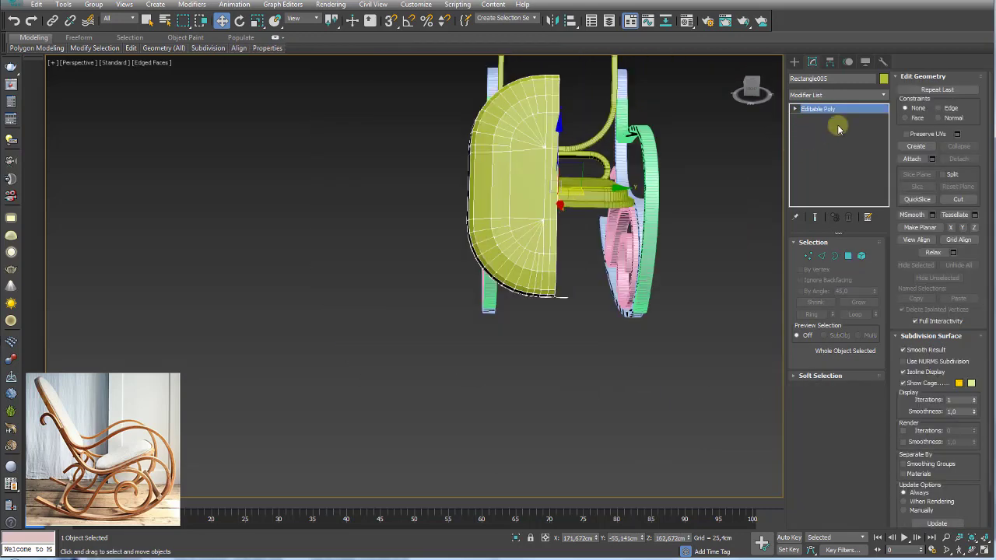
{"action": "left_click", "coordinate": [884, 95]}
{"action": "left_click_drag", "start_coordinate": [884, 125], "coordinate": [884, 467]}
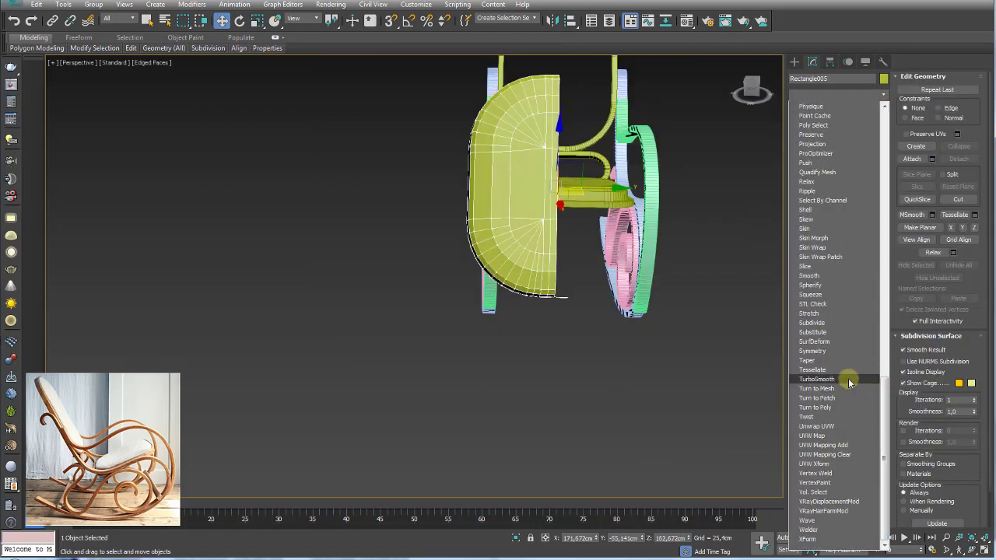
{"action": "left_click", "coordinate": [829, 351]}
{"action": "mouse_move", "coordinate": [630, 262]}
{"action": "middle_mouse_down", "text": "alt"}
{"action": "mouse_move", "coordinate": [589, 263]}
{"action": "mouse_move", "coordinate": [658, 308]}
{"action": "mouse_move", "coordinate": [703, 279]}
{"action": "mouse_move", "coordinate": [636, 246]}
{"action": "middle_mouse_up", "text": "alt"}
{"action": "left_click", "coordinate": [830, 265]}
{"action": "left_click", "coordinate": [815, 275]}
- Collapse the mirrored oval cushion to an Editable Poly
{"action": "right_click", "coordinate": [564, 206]}
{"action": "mouse_move", "coordinate": [615, 340]}
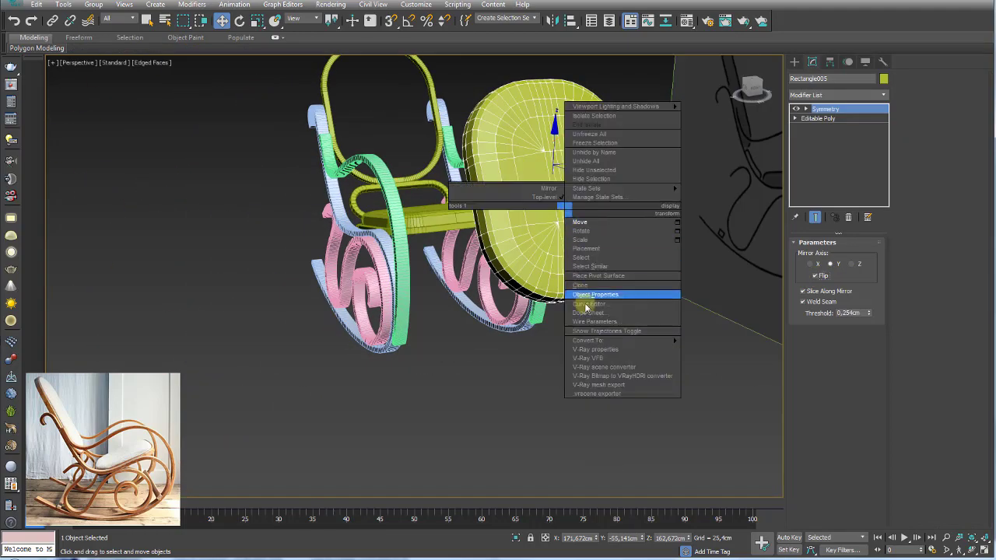
{"action": "left_click", "coordinate": [710, 348]}
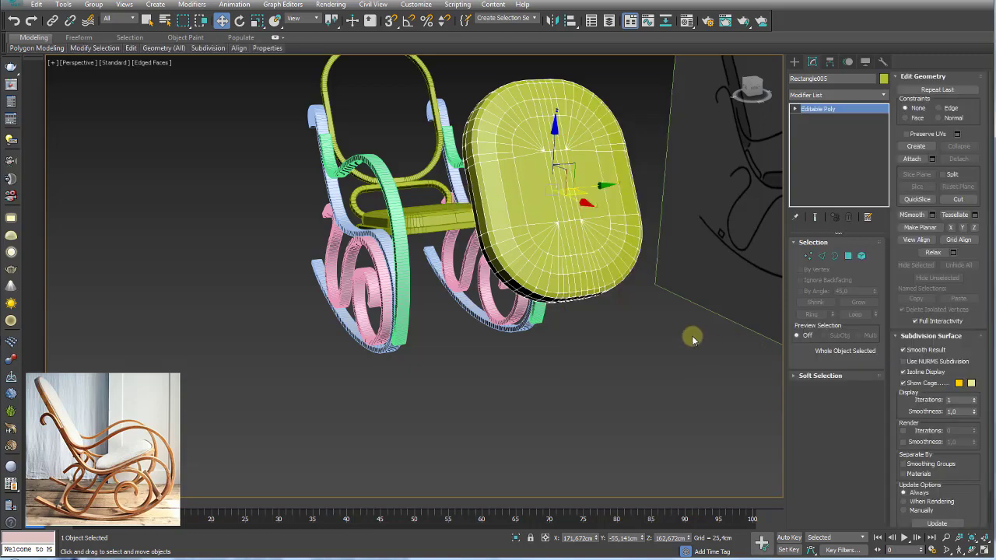
{"action": "middle_click_drag", "start_coordinate": [693, 338], "coordinate": [277, 172], "text": "alt"}
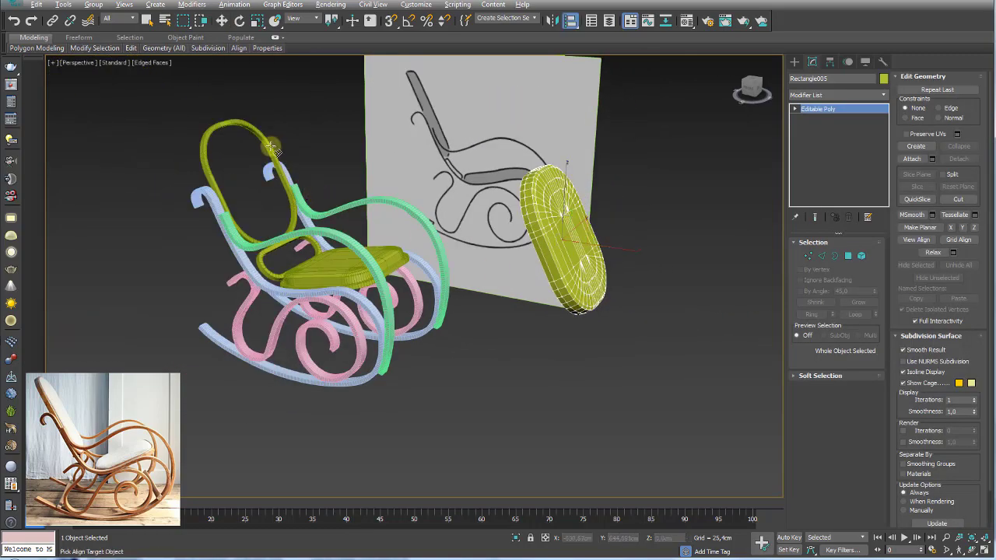
- Align the cushion to the Rectangle003 backrest frame
{"action": "left_click", "coordinate": [276, 169]}
{"action": "left_click", "coordinate": [502, 367]}
{"action": "key", "text": "z"}
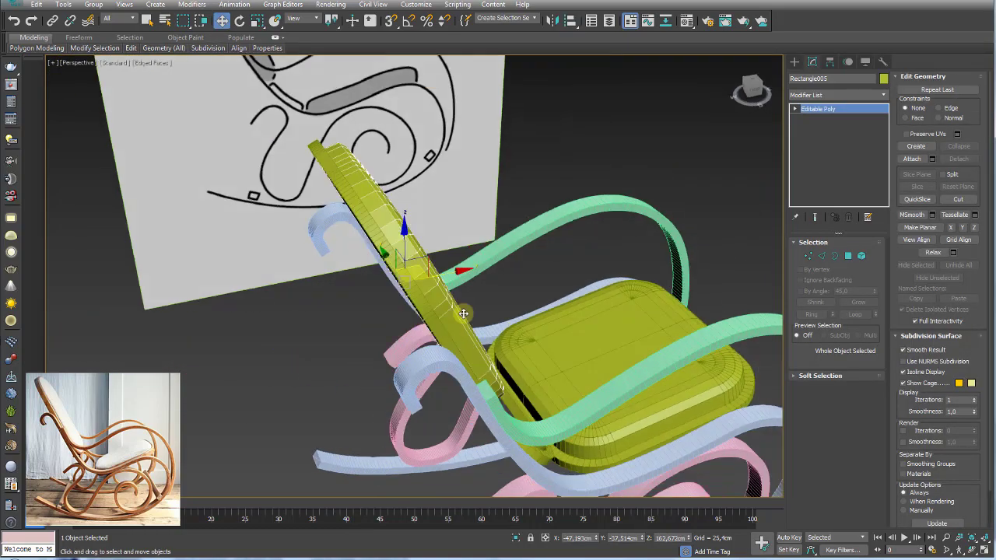
{"action": "mouse_move", "coordinate": [502, 366]}
{"action": "middle_mouse_down", "text": "alt"}
{"action": "mouse_move", "coordinate": [519, 282]}
{"action": "mouse_move", "coordinate": [373, 291]}
{"action": "mouse_move", "coordinate": [395, 329]}
{"action": "mouse_move", "coordinate": [476, 241]}
{"action": "middle_mouse_up", "text": "alt"}
{"action": "scroll", "coordinate": [476, 241], "scroll_direction": "down", "scroll_amount": 3}
{"action": "scroll", "coordinate": [516, 329], "scroll_direction": "up", "scroll_amount": 4}
{"action": "middle_click_drag", "start_coordinate": [507, 345], "coordinate": [581, 326], "text": "alt"}
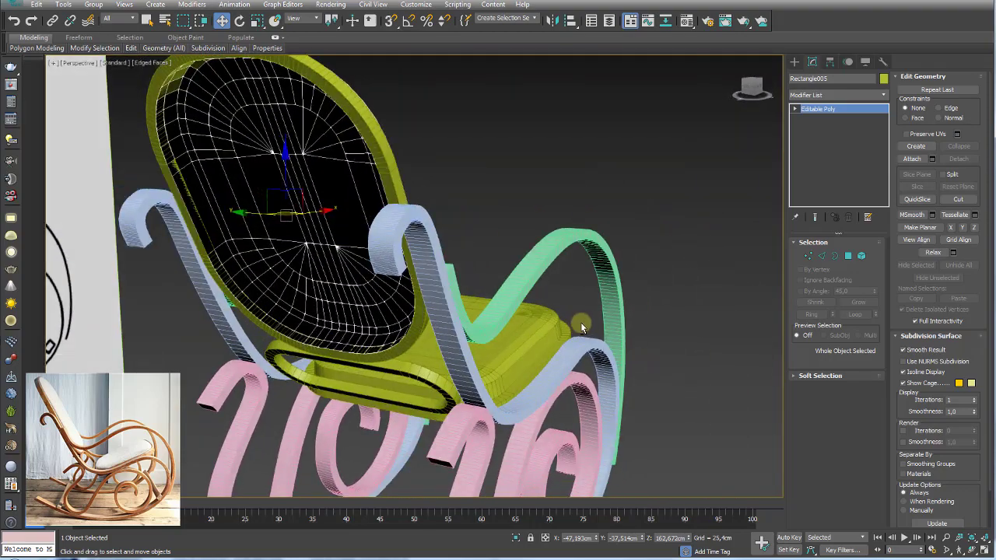
- Select the cushion's open border at Border level
{"action": "key", "text": "3"}
{"action": "mouse_move", "coordinate": [389, 231]}
{"action": "middle_mouse_down", "text": "alt"}
{"action": "mouse_move", "coordinate": [462, 257]}
{"action": "mouse_move", "coordinate": [478, 375]}
{"action": "mouse_move", "coordinate": [458, 362]}
{"action": "mouse_move", "coordinate": [482, 296]}
{"action": "middle_mouse_up", "text": "alt"}
{"action": "left_click", "coordinate": [462, 256]}
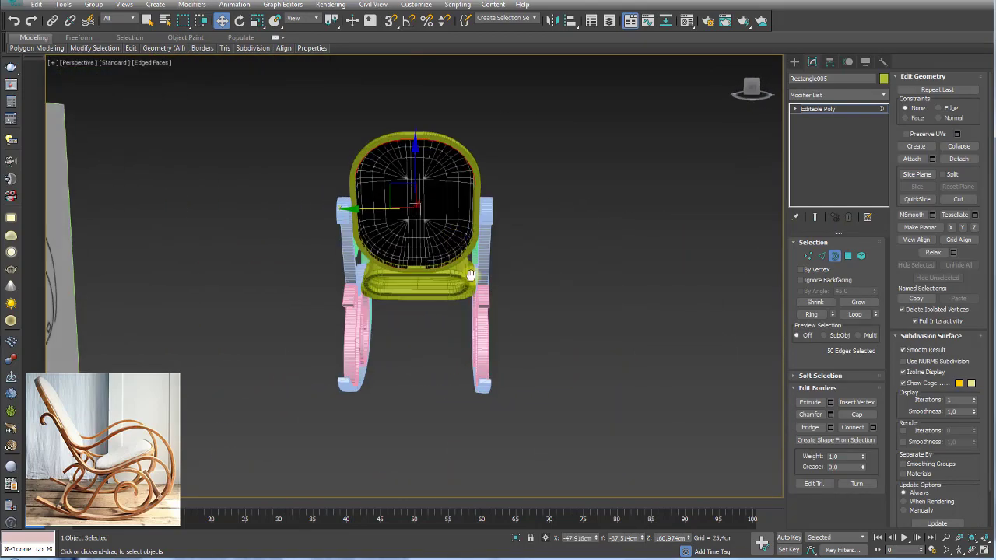
- Scale the backrest's inner border loop inward to shrink the opening
{"action": "scroll", "coordinate": [489, 283], "scroll_direction": "up", "scroll_amount": 4}
{"action": "scroll", "coordinate": [414, 257], "scroll_direction": "up", "scroll_amount": 2}
{"action": "middle_click_drag", "start_coordinate": [414, 257], "coordinate": [434, 256], "text": "alt"}
{"action": "key", "text": "e"}
{"action": "key", "text": "r"}
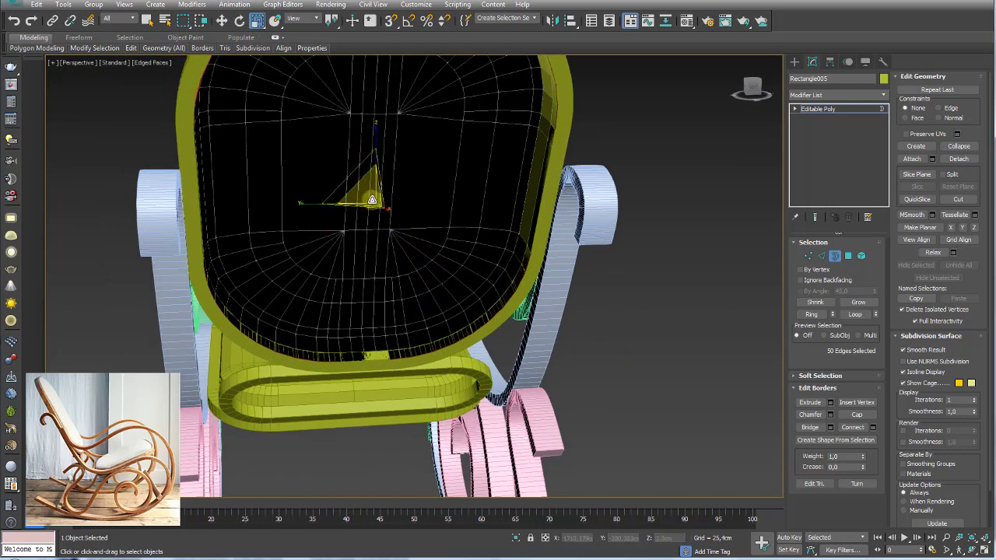
{"action": "mouse_move", "coordinate": [365, 195]}
{"action": "left_mouse_down"}
{"action": "mouse_move", "coordinate": [356, 207]}
{"action": "mouse_move", "coordinate": [366, 194]}
{"action": "mouse_move", "coordinate": [363, 218]}
{"action": "mouse_move", "coordinate": [374, 230]}
{"action": "mouse_move", "coordinate": [364, 198]}
{"action": "mouse_move", "coordinate": [378, 225]}
{"action": "left_mouse_up"}
{"action": "middle_click_drag", "start_coordinate": [401, 233], "coordinate": [498, 230], "text": "alt"}
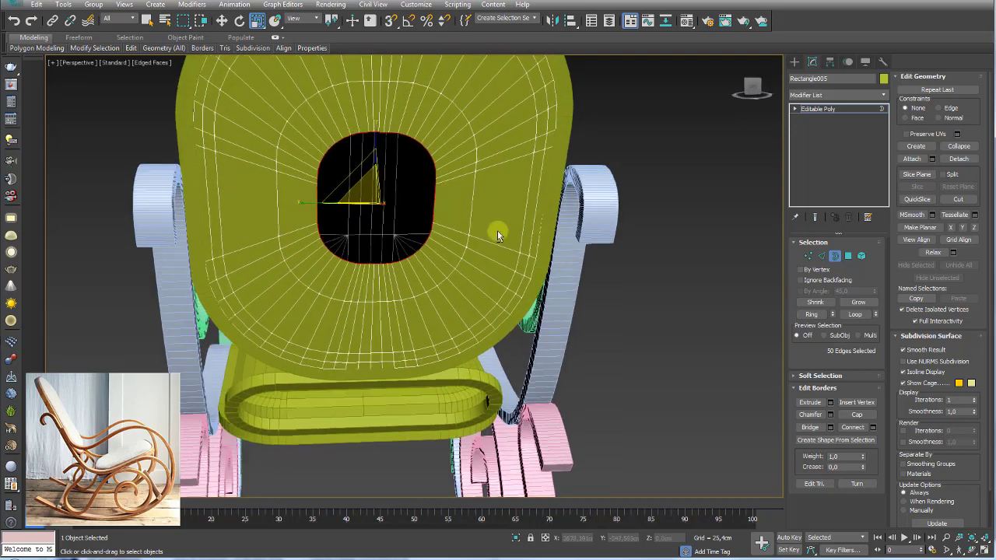
- Cap the remaining opening and switch to Vertex level
{"action": "left_click", "coordinate": [854, 416]}
{"action": "middle_click_drag", "start_coordinate": [436, 258], "coordinate": [467, 257], "text": "alt"}
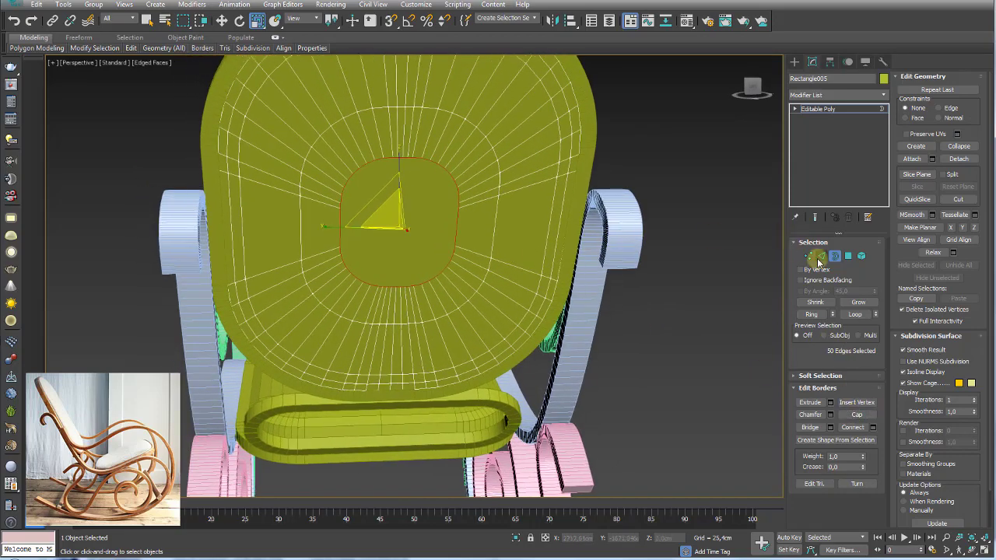
{"action": "left_click", "coordinate": [809, 256]}
{"action": "scroll", "coordinate": [387, 186], "scroll_direction": "up", "scroll_amount": 5}
{"action": "right_click", "coordinate": [388, 186]}
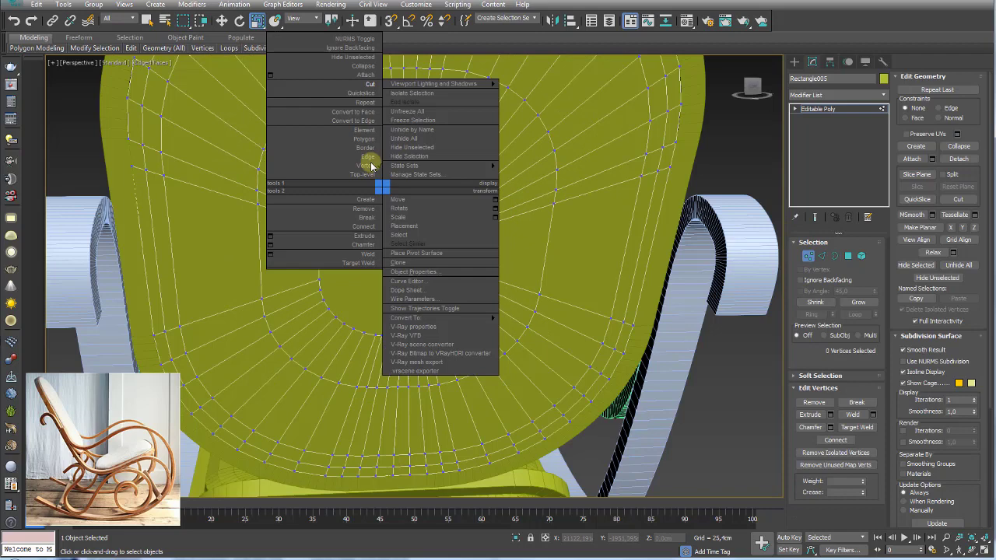
- Cut a horizontal and a vertical edge across the backrest's capped centre
{"action": "left_click", "coordinate": [363, 92]}
{"action": "left_click", "coordinate": [319, 223]}
{"action": "left_click", "coordinate": [495, 221]}
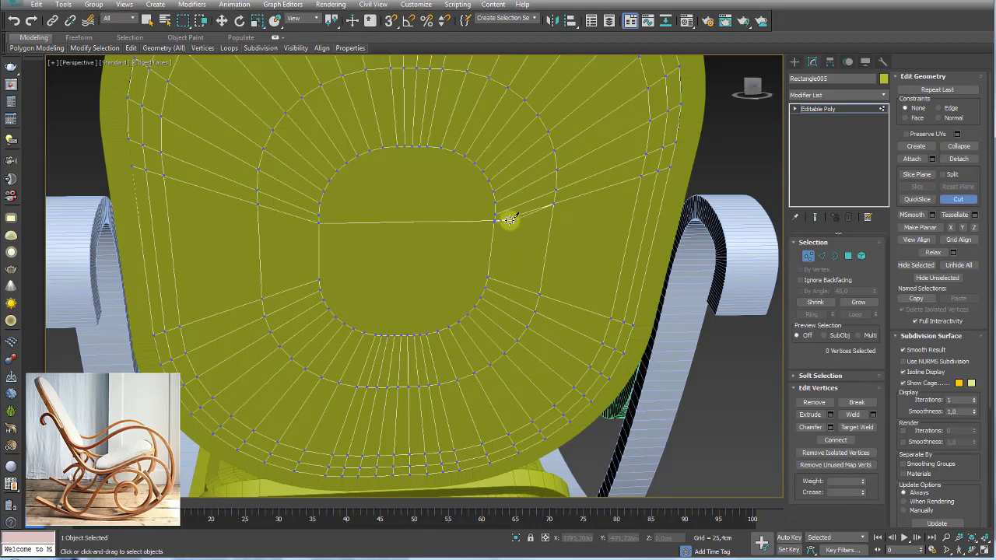
{"action": "left_click", "coordinate": [412, 146]}
{"action": "left_click", "coordinate": [403, 336]}
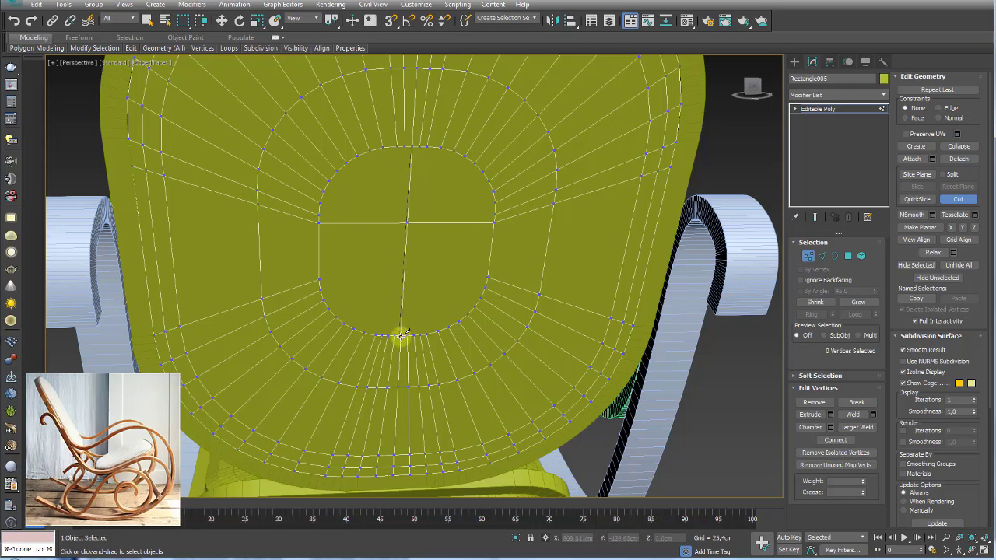
{"action": "scroll", "coordinate": [440, 235], "scroll_direction": "up", "scroll_amount": 3}
{"action": "scroll", "coordinate": [434, 137], "scroll_direction": "up", "scroll_amount": 3}
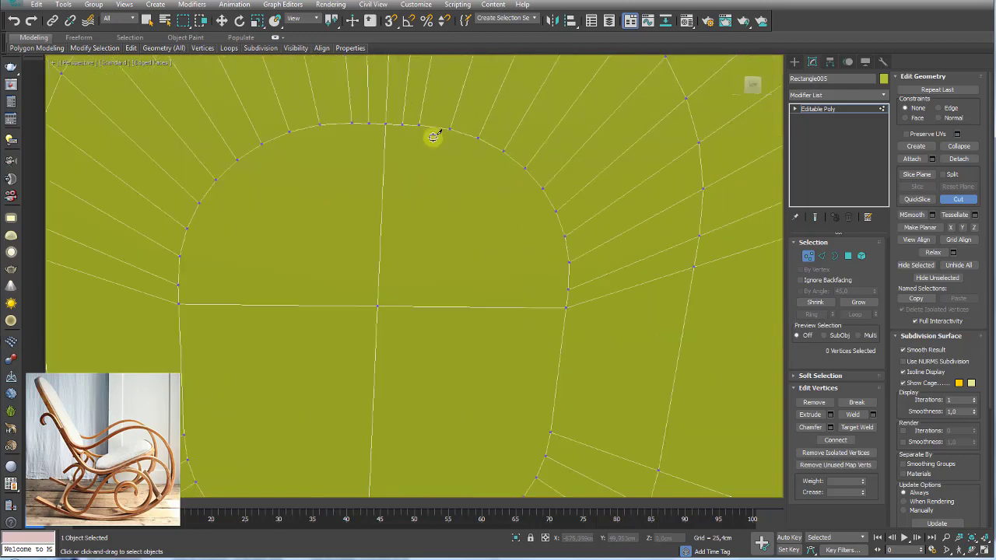
{"action": "scroll", "coordinate": [376, 319], "scroll_direction": "down", "scroll_amount": 2}
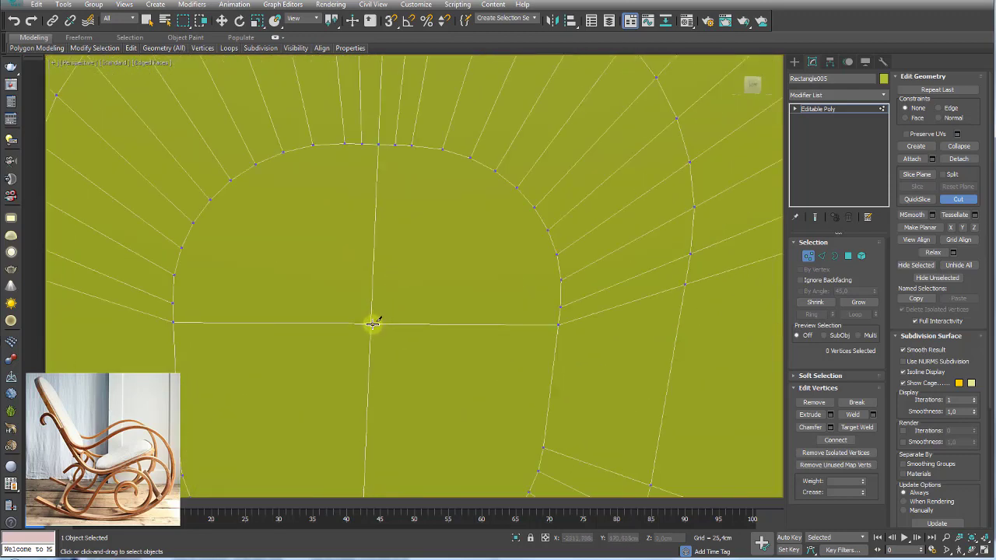
- Cut edges from the cap's centre vertex out to the upper, right and lower arc vertices
{"action": "left_click", "coordinate": [372, 323]}
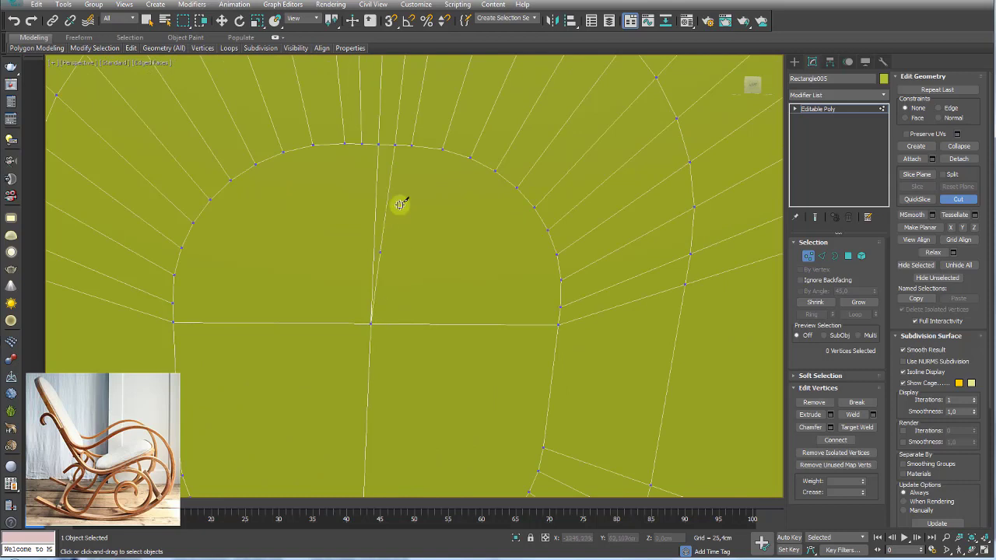
{"action": "left_click", "coordinate": [470, 158]}
{"action": "left_click", "coordinate": [371, 321]}
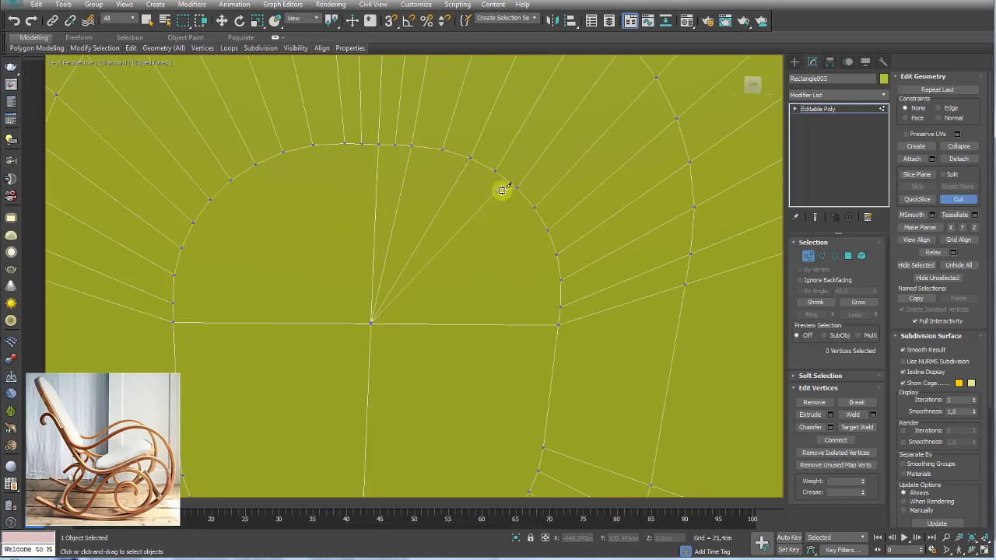
{"action": "left_click", "coordinate": [548, 229]}
{"action": "left_click", "coordinate": [371, 322]}
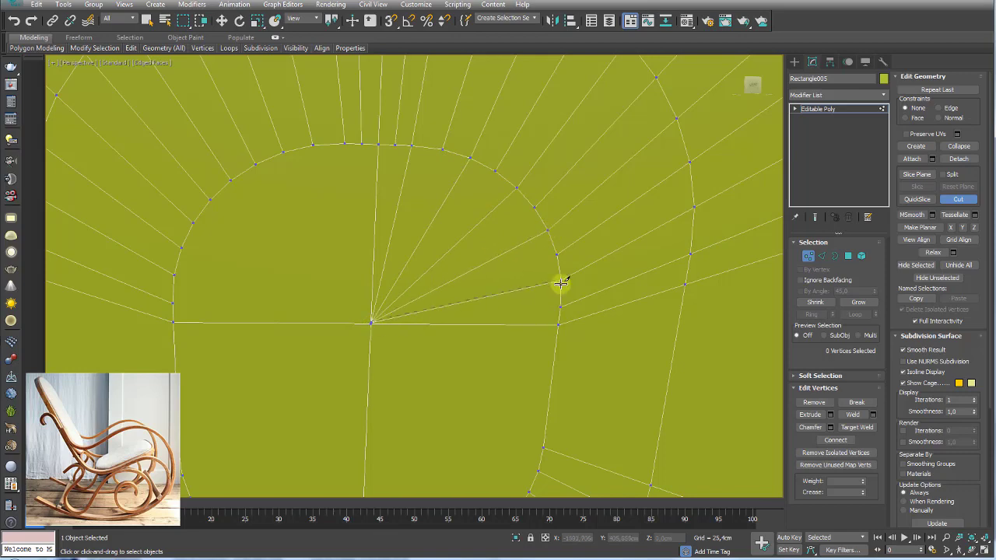
{"action": "scroll", "coordinate": [544, 327], "scroll_direction": "down", "scroll_amount": 5}
{"action": "scroll", "coordinate": [534, 293], "scroll_direction": "up", "scroll_amount": 2}
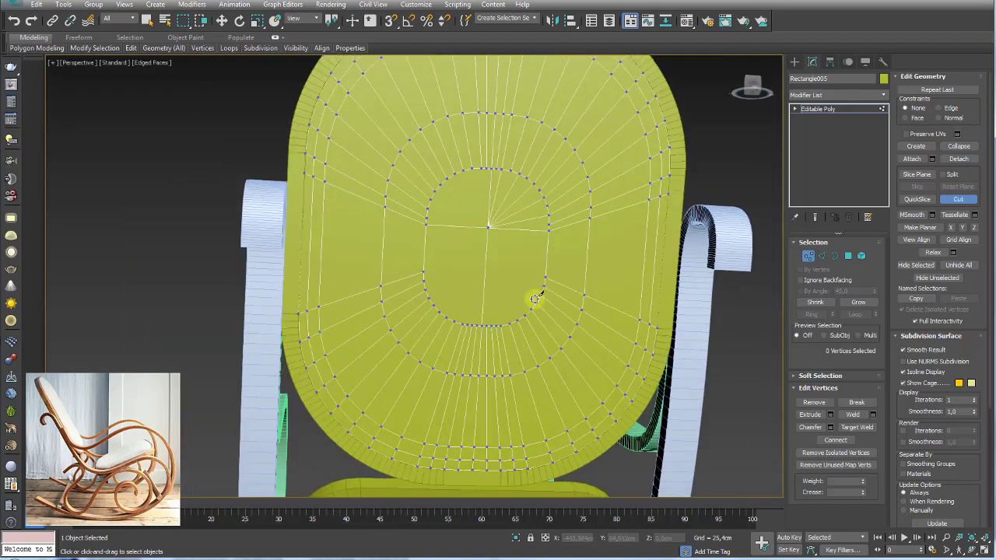
{"action": "scroll", "coordinate": [533, 293], "scroll_direction": "up", "scroll_amount": 3}
{"action": "left_click", "coordinate": [559, 249]}
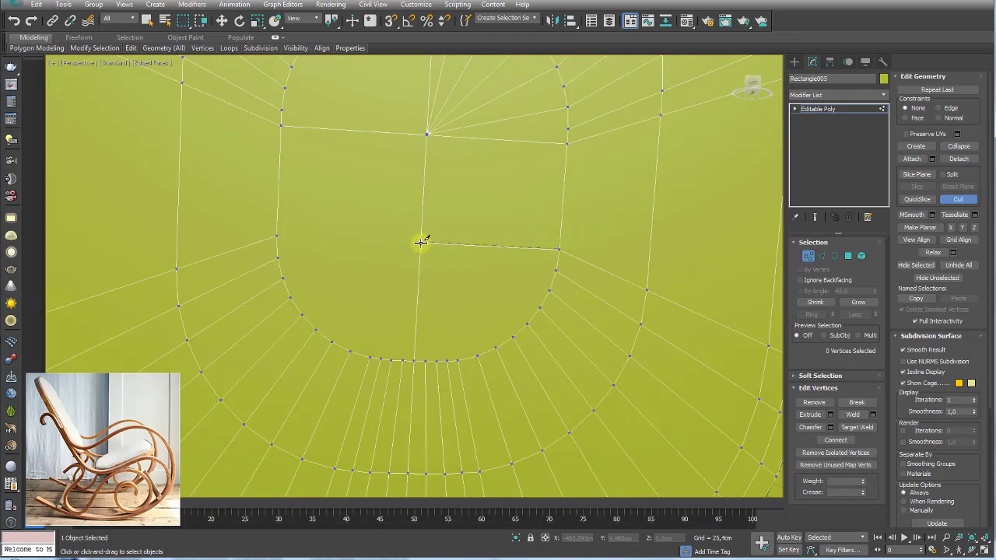
{"action": "left_click", "coordinate": [420, 243]}
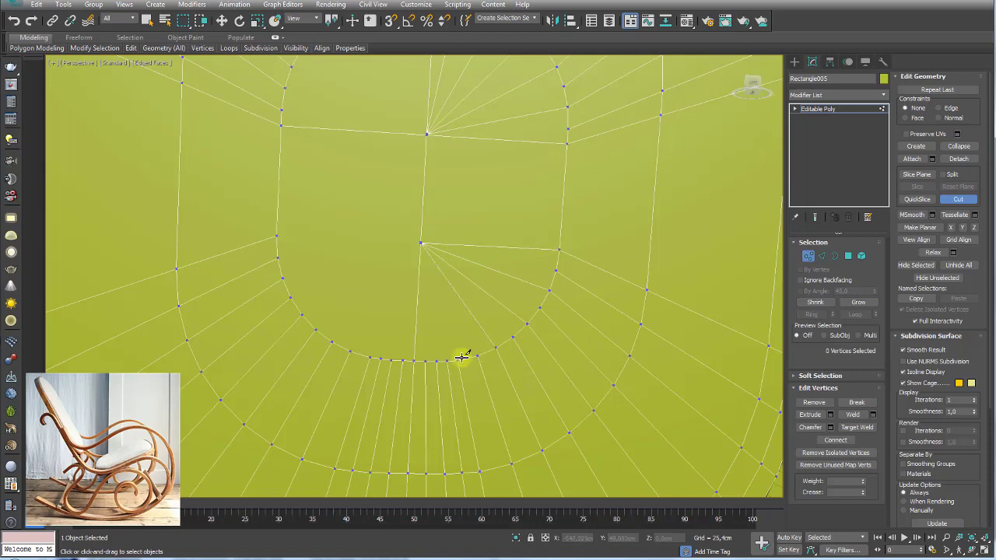
{"action": "left_click", "coordinate": [459, 358]}
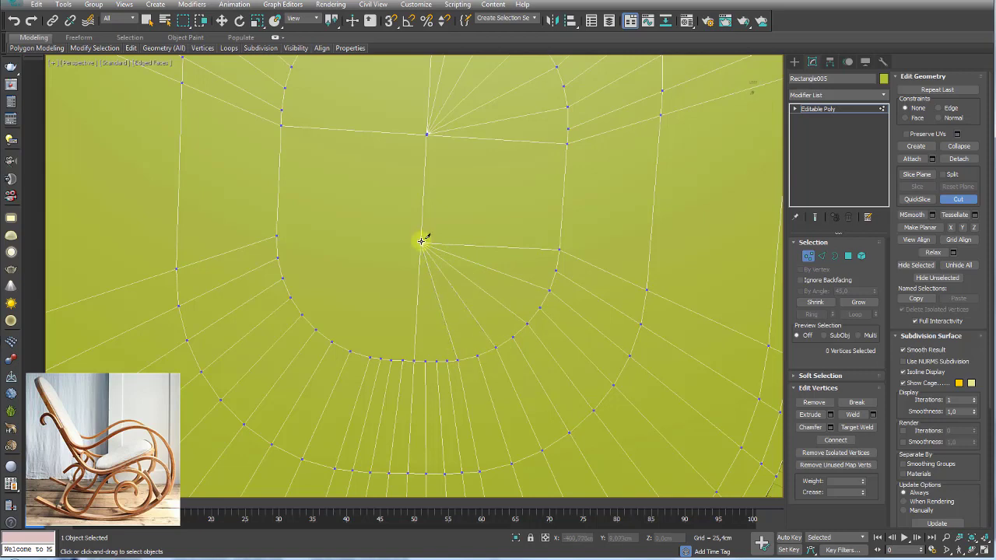
{"action": "left_click", "coordinate": [421, 242]}
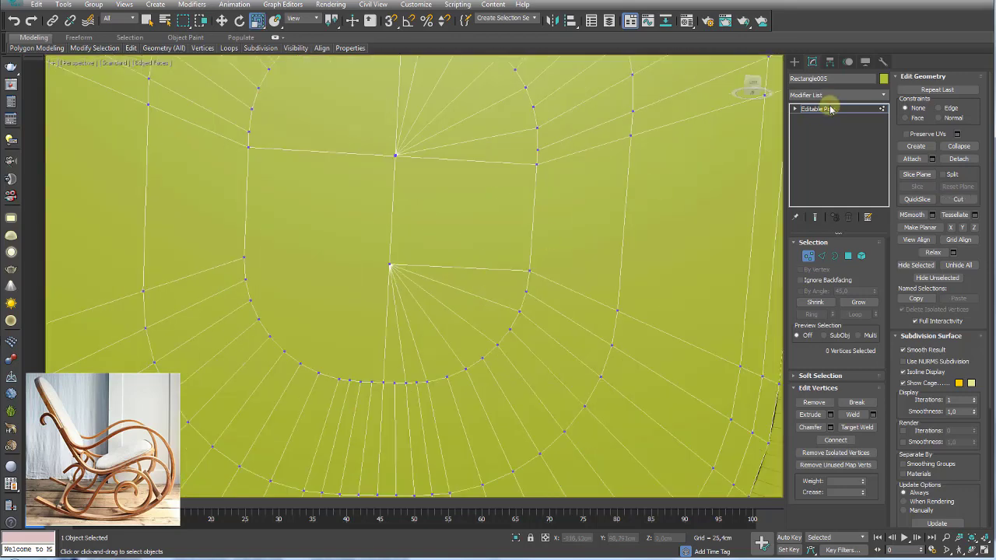
{"action": "left_click", "coordinate": [830, 109]}
- Add a Symmetry modifier to the backrest, mirroring across Y with Flip
{"action": "left_click", "coordinate": [882, 95]}
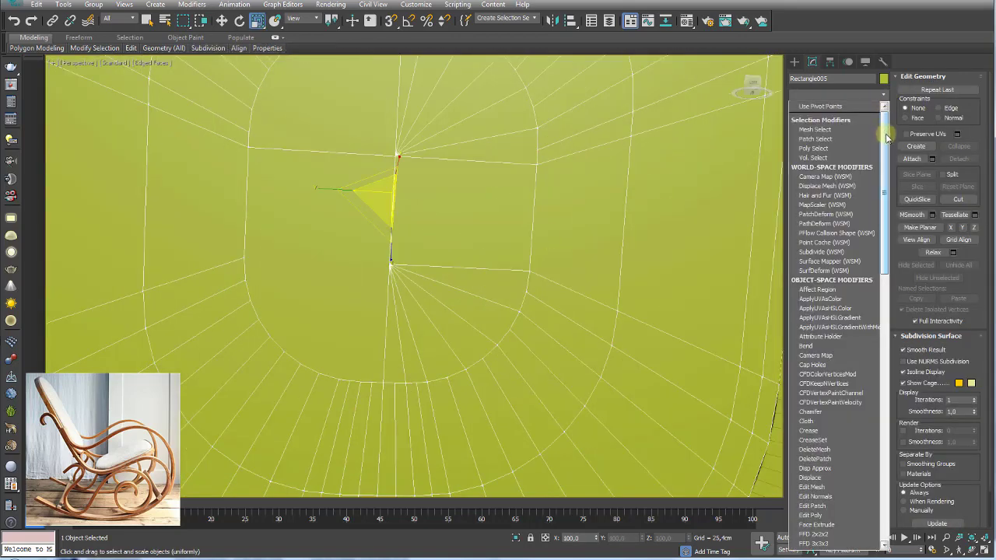
{"action": "scroll", "coordinate": [840, 350], "scroll_direction": "down", "scroll_amount": 10}
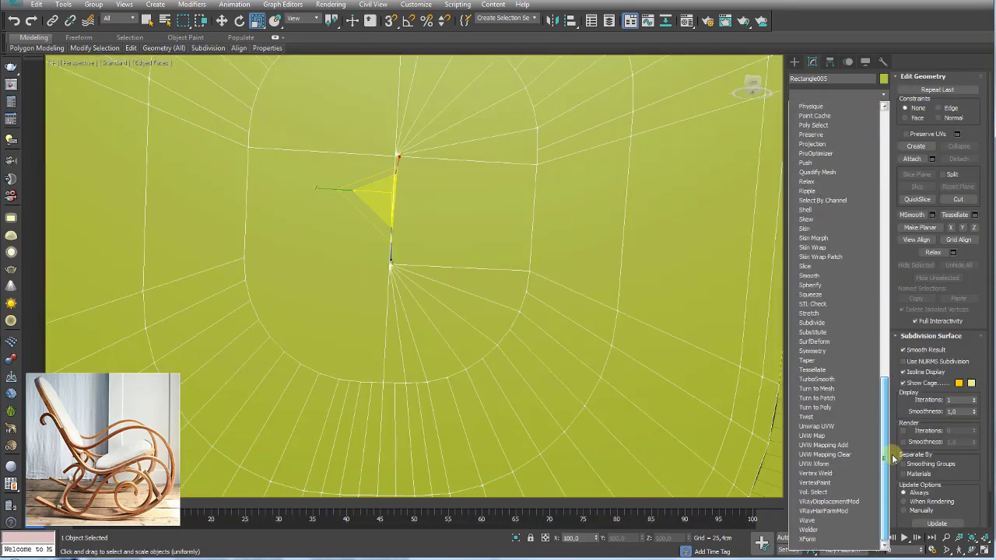
{"action": "left_click", "coordinate": [827, 351]}
{"action": "left_click", "coordinate": [830, 265]}
{"action": "left_click", "coordinate": [816, 275]}
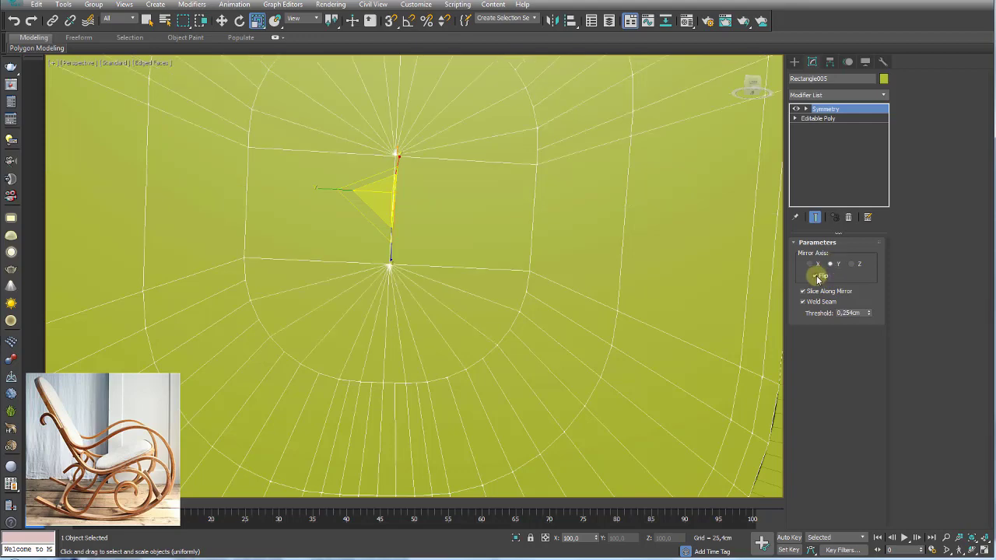
- Collapse the mirrored backrest into a single Editable Poly
{"action": "scroll", "coordinate": [463, 259], "scroll_direction": "down", "scroll_amount": 5}
{"action": "right_click", "coordinate": [484, 245]}
{"action": "mouse_move", "coordinate": [502, 372]}
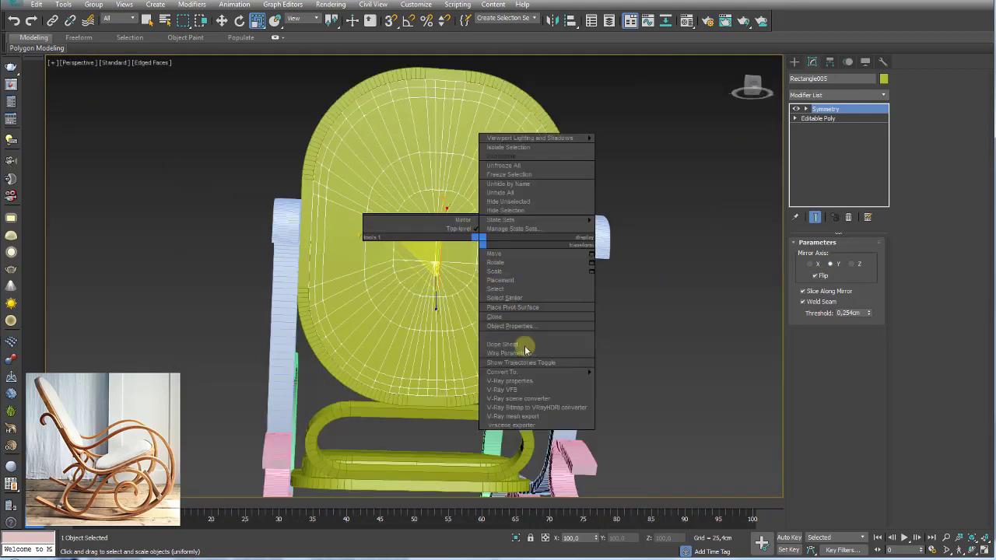
{"action": "left_click", "coordinate": [650, 379]}
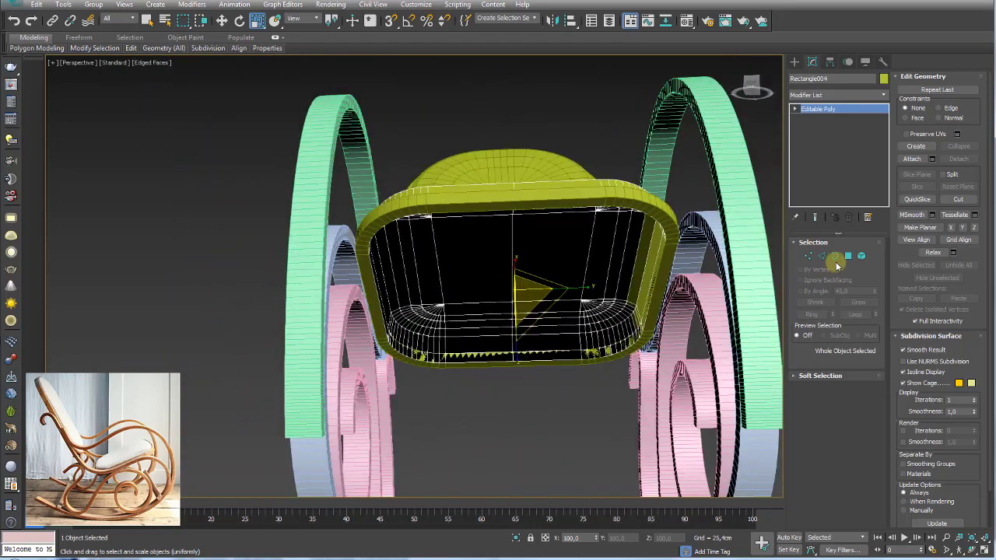
- Shrink the seat's inner border opening inward and cap the hole
{"action": "left_click", "coordinate": [835, 257]}
{"action": "middle_click_drag", "start_coordinate": [606, 393], "coordinate": [527, 296], "text": "alt"}
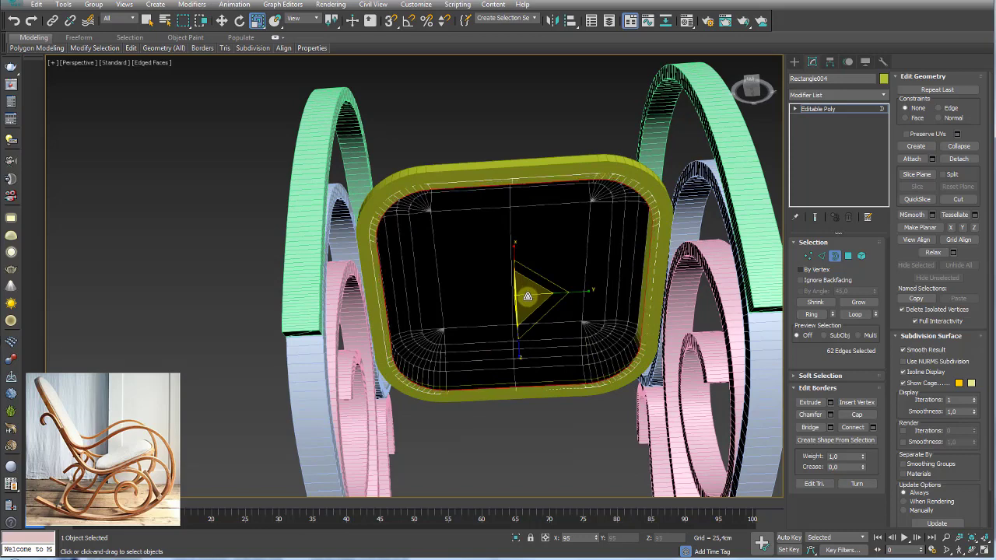
{"action": "mouse_move", "coordinate": [529, 297]}
{"action": "left_mouse_down", "text": "shift"}
{"action": "mouse_move", "coordinate": [527, 334]}
{"action": "mouse_move", "coordinate": [516, 289]}
{"action": "left_mouse_up", "text": "shift"}
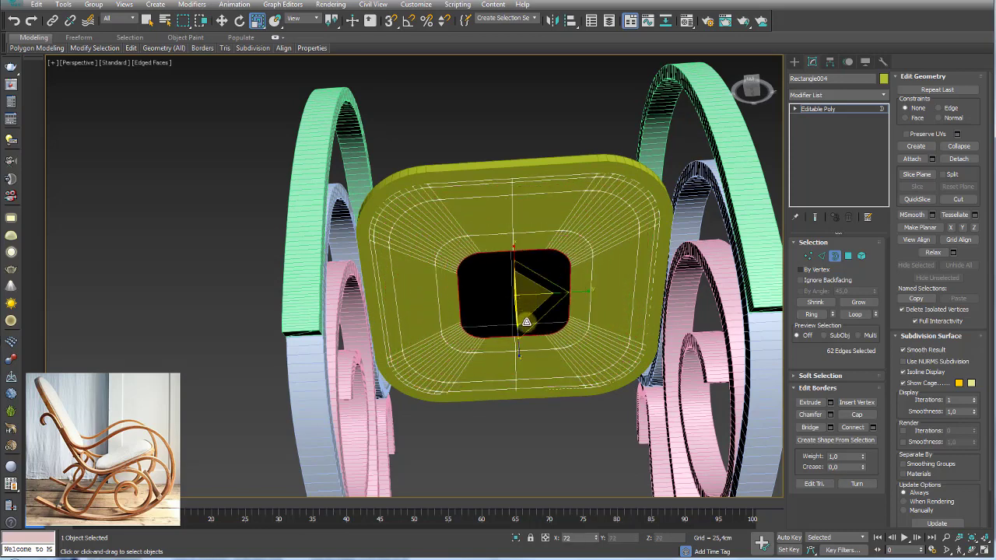
{"action": "scroll", "coordinate": [516, 289], "scroll_direction": "up", "scroll_amount": 5}
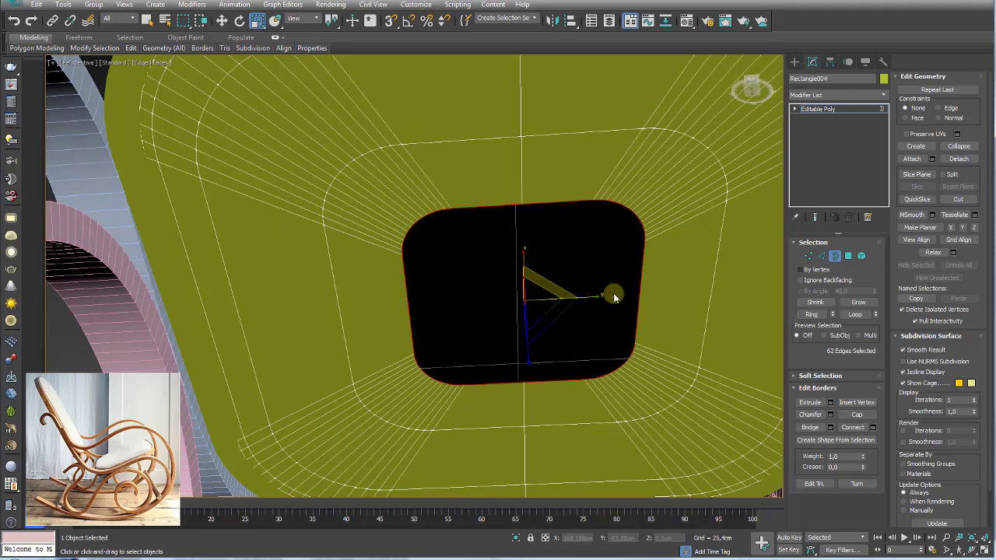
{"action": "left_click", "coordinate": [857, 414]}
- Connect the cap's top and bottom vertices with a vertical edge
{"action": "left_click", "coordinate": [809, 256]}
{"action": "left_click", "coordinate": [517, 207]}
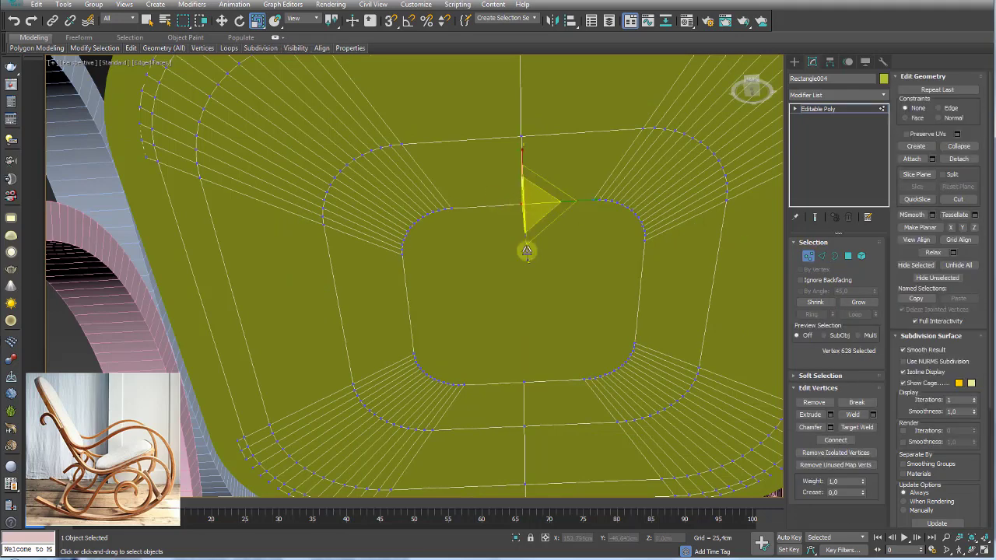
{"action": "left_click", "coordinate": [523, 384], "text": "ctrl"}
{"action": "left_click", "coordinate": [839, 441]}
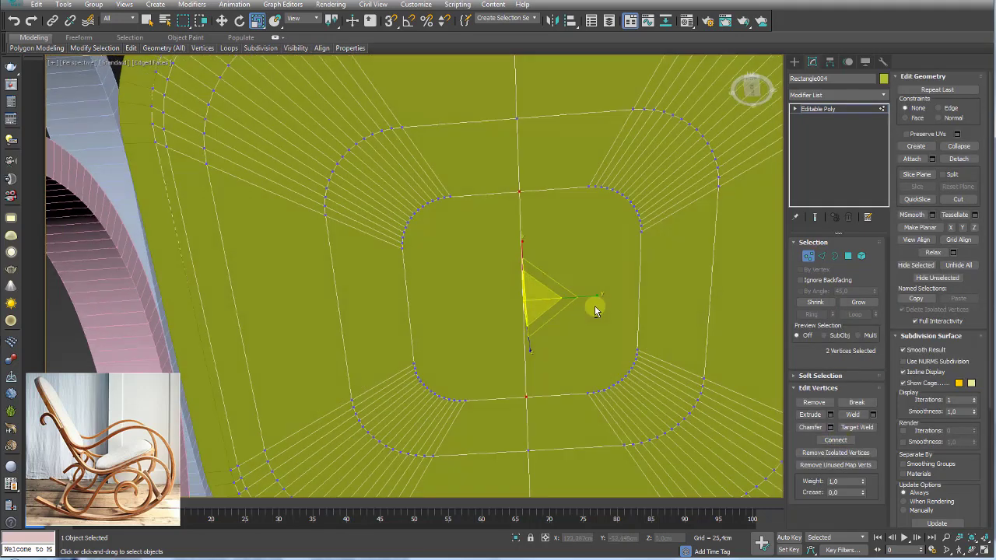
{"action": "scroll", "coordinate": [597, 304], "scroll_direction": "up", "scroll_amount": 2}
{"action": "scroll", "coordinate": [607, 220], "scroll_direction": "up", "scroll_amount": 3}
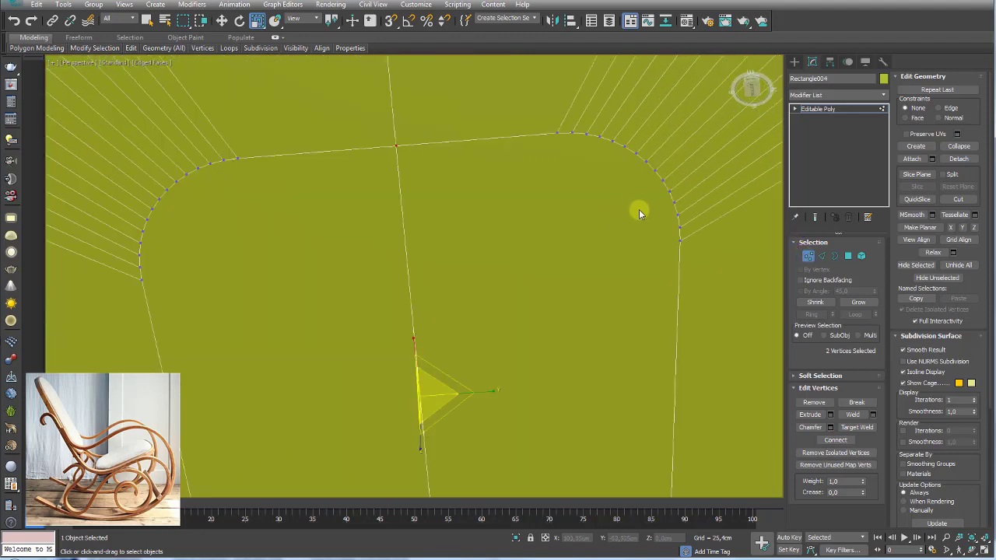
- Cut edges from the cap's right and top edges to the middle vertical edge
{"action": "right_click", "coordinate": [499, 212]}
{"action": "left_click", "coordinate": [489, 106]}
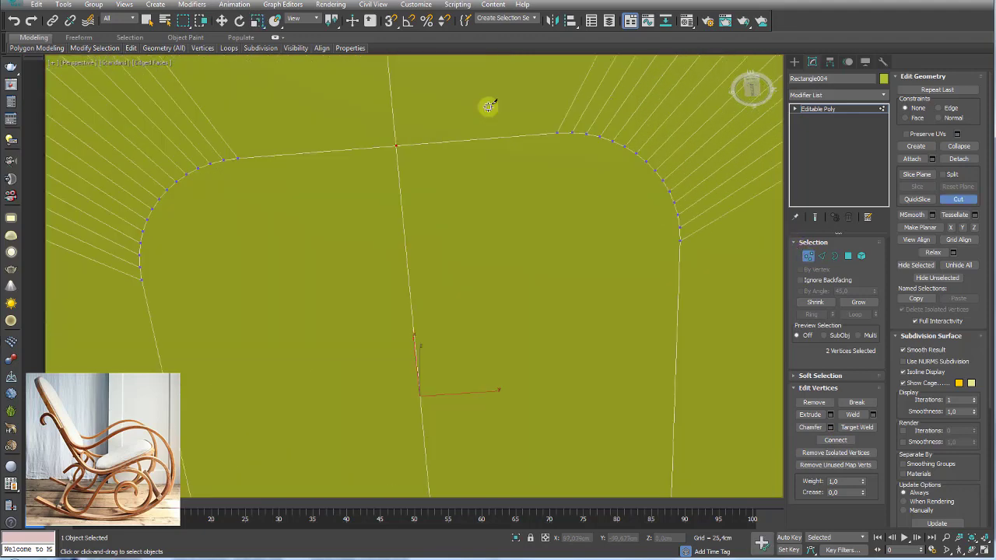
{"action": "left_click", "coordinate": [680, 241]}
{"action": "left_click", "coordinate": [407, 264]}
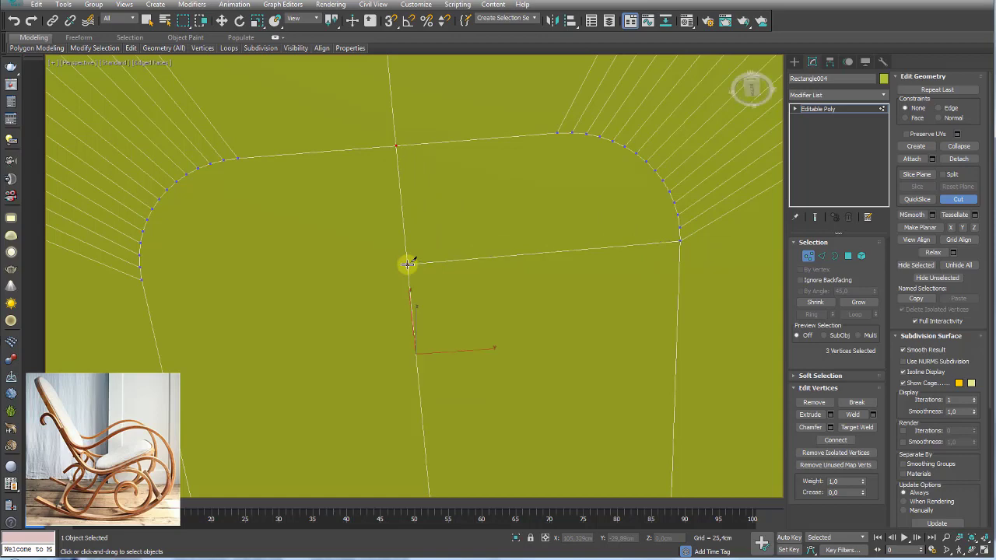
{"action": "scroll", "coordinate": [564, 148], "scroll_direction": "down", "scroll_amount": 2}
{"action": "scroll", "coordinate": [562, 146], "scroll_direction": "down", "scroll_amount": 2}
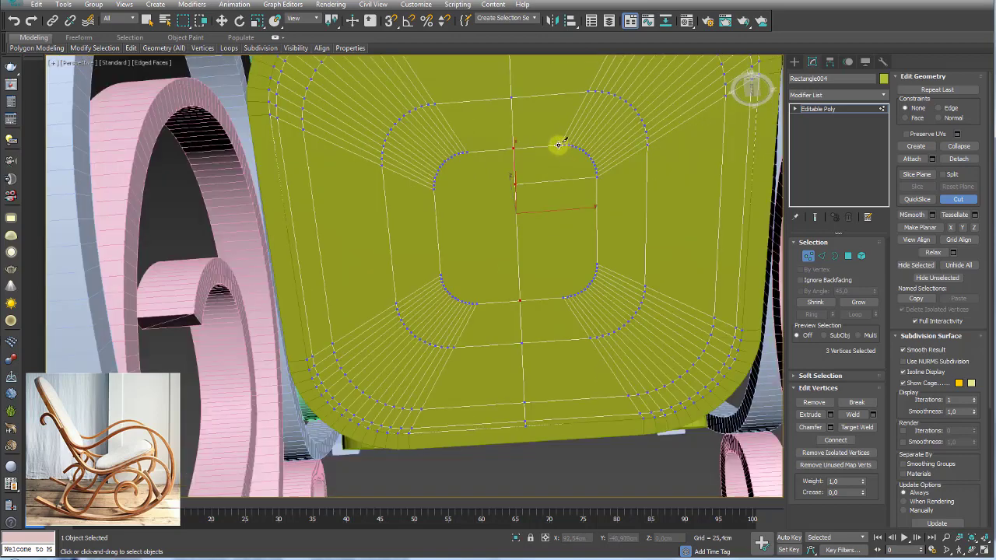
{"action": "left_click", "coordinate": [559, 144]}
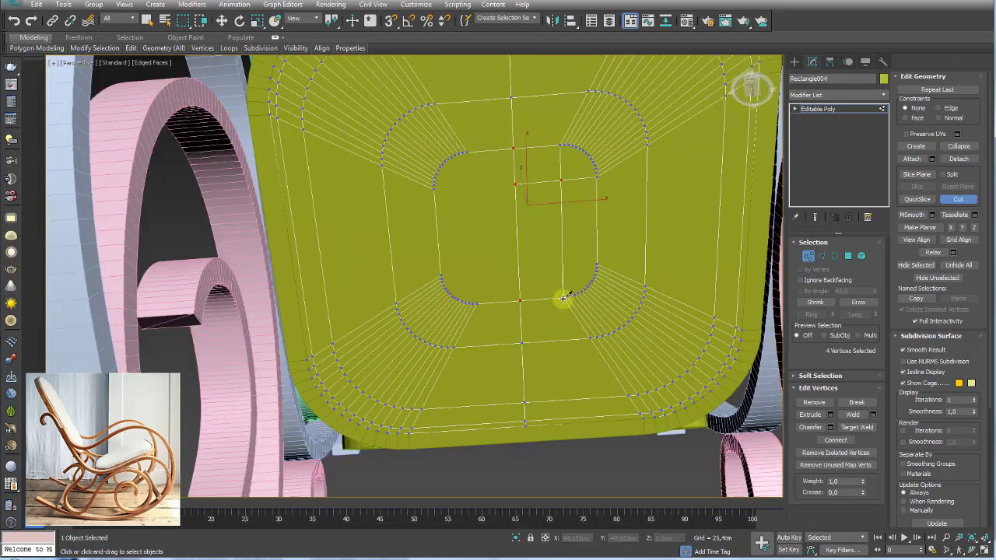
{"action": "scroll", "coordinate": [566, 289], "scroll_direction": "up", "scroll_amount": 3}
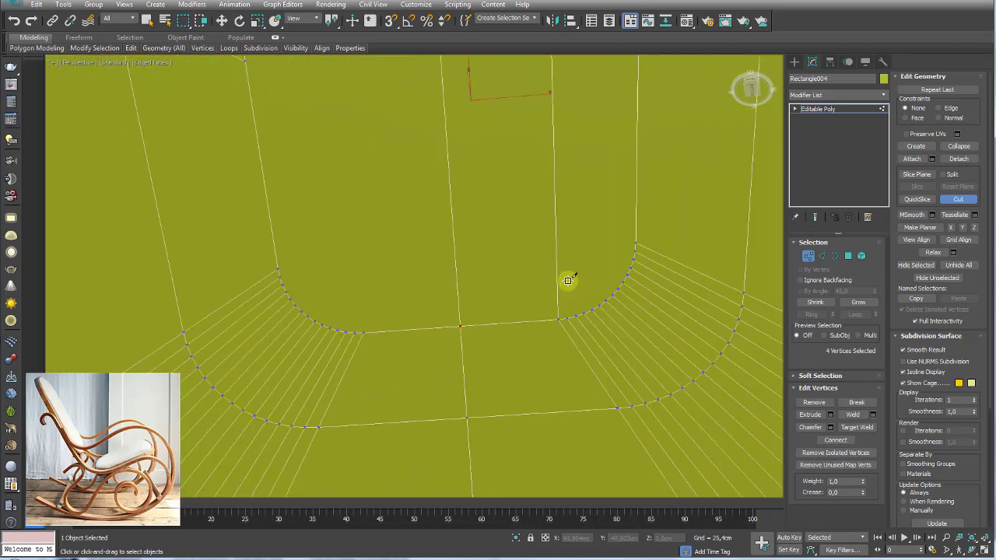
{"action": "left_click", "coordinate": [458, 247]}
{"action": "scroll", "coordinate": [456, 249], "scroll_direction": "down", "scroll_amount": 2}
{"action": "scroll", "coordinate": [529, 153], "scroll_direction": "up", "scroll_amount": 3}
- Cut a fan of edges from the inner corner vertex to each corner arc vertex
{"action": "left_click", "coordinate": [557, 160]}
{"action": "left_click", "coordinate": [576, 170]}
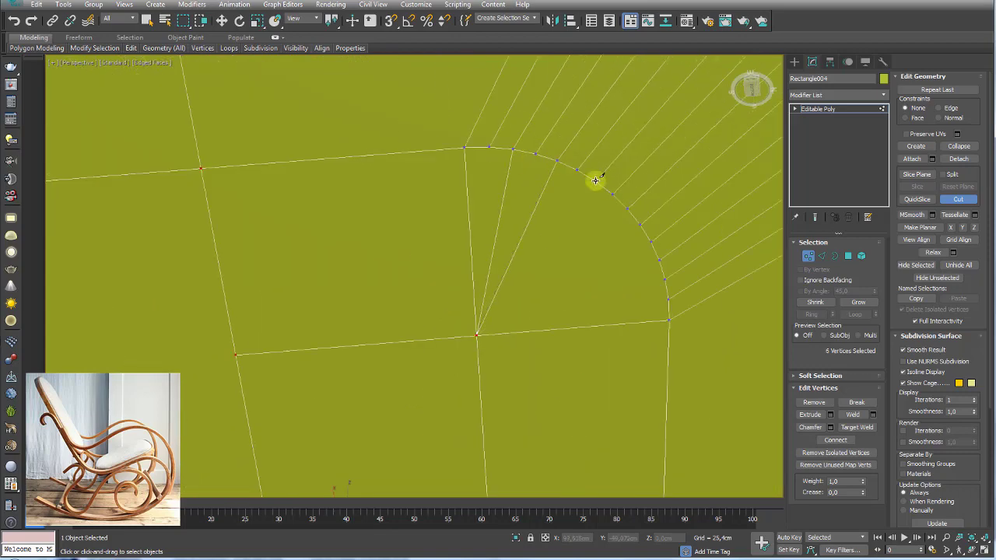
{"action": "left_click", "coordinate": [597, 181]}
{"action": "left_click", "coordinate": [613, 195]}
{"action": "left_click", "coordinate": [627, 209]}
{"action": "left_click", "coordinate": [640, 224]}
{"action": "scroll", "coordinate": [664, 281], "scroll_direction": "down", "scroll_amount": 5}
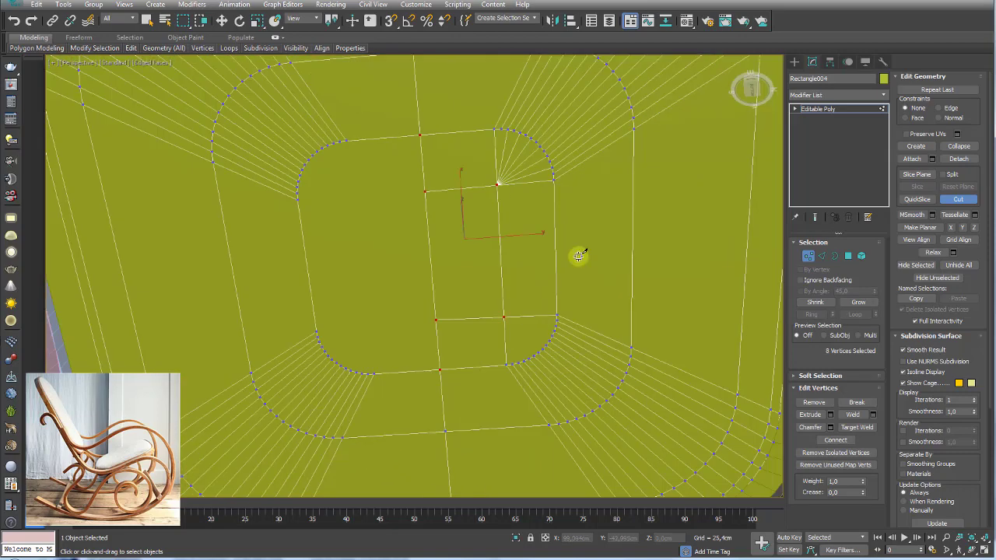
{"action": "scroll", "coordinate": [578, 256], "scroll_direction": "up", "scroll_amount": 5}
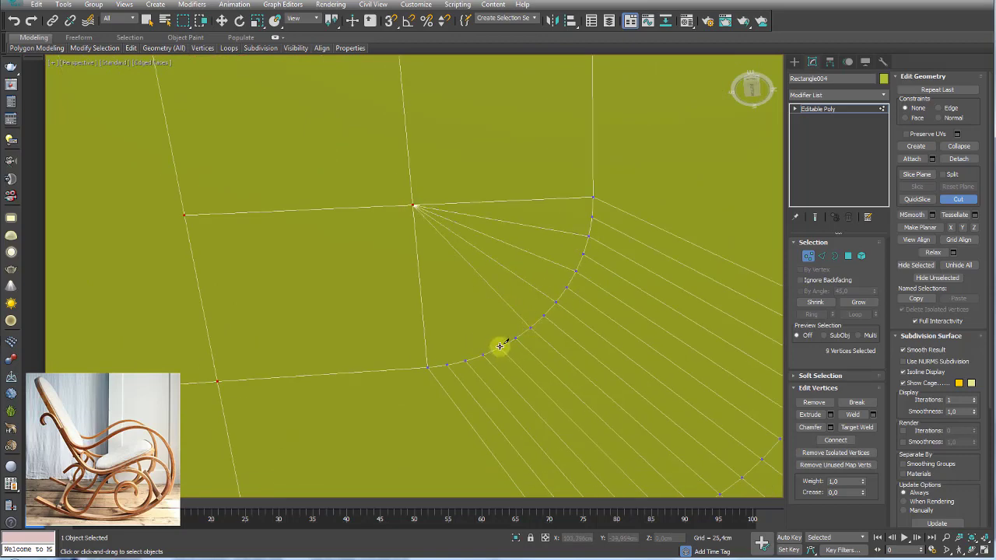
{"action": "left_click", "coordinate": [465, 361]}
{"action": "left_click", "coordinate": [416, 207]}
{"action": "right_click", "coordinate": [418, 225]}
{"action": "scroll", "coordinate": [418, 225], "scroll_direction": "down", "scroll_amount": 3}
- Return to object level and add a Symmetry modifier with Mirror Axis Y to the seat cushion
{"action": "key", "text": "1"}
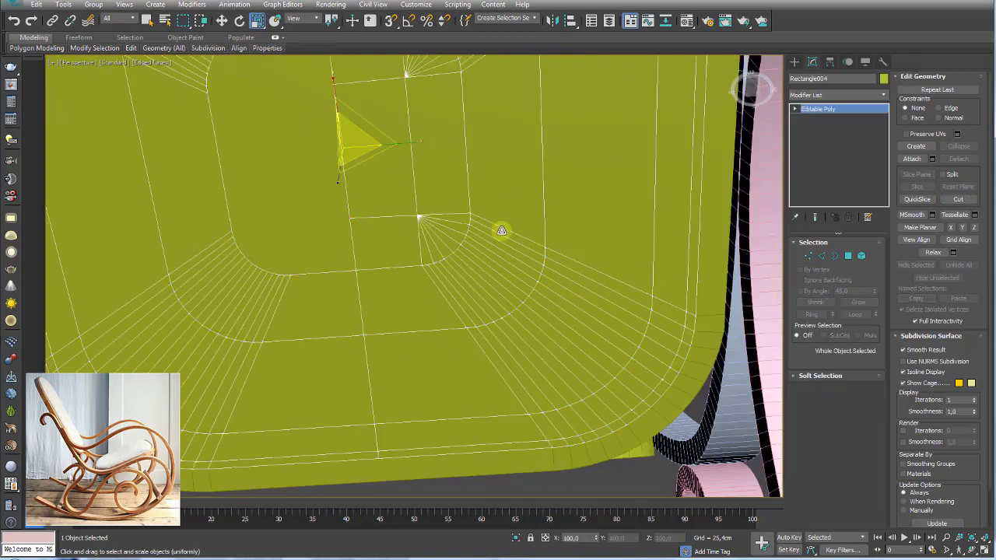
{"action": "scroll", "coordinate": [420, 230], "scroll_direction": "down", "scroll_amount": 1}
{"action": "scroll", "coordinate": [423, 262], "scroll_direction": "down", "scroll_amount": 4}
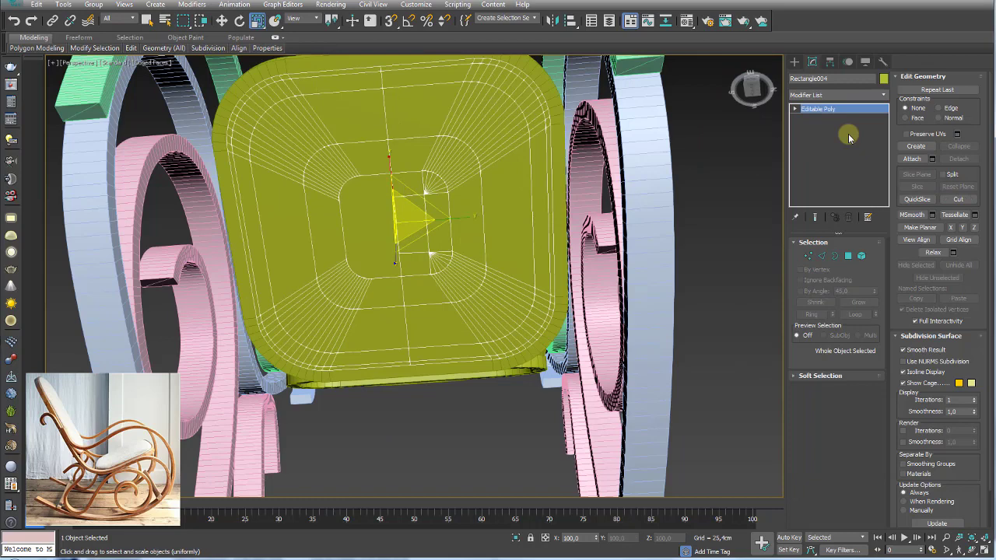
{"action": "left_click", "coordinate": [889, 98]}
{"action": "scroll", "coordinate": [864, 389], "scroll_direction": "down", "scroll_amount": 10}
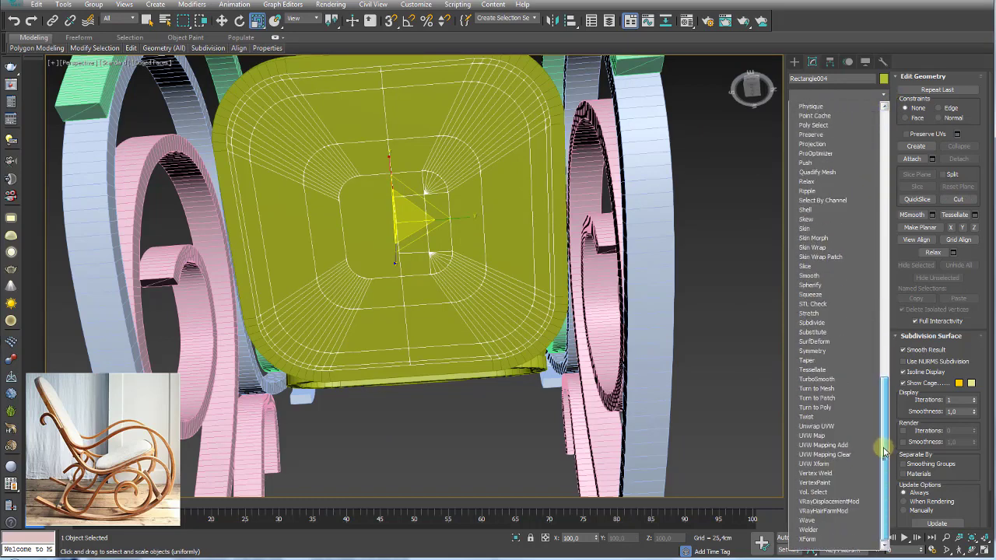
{"action": "left_click", "coordinate": [826, 351]}
{"action": "left_click", "coordinate": [831, 265]}
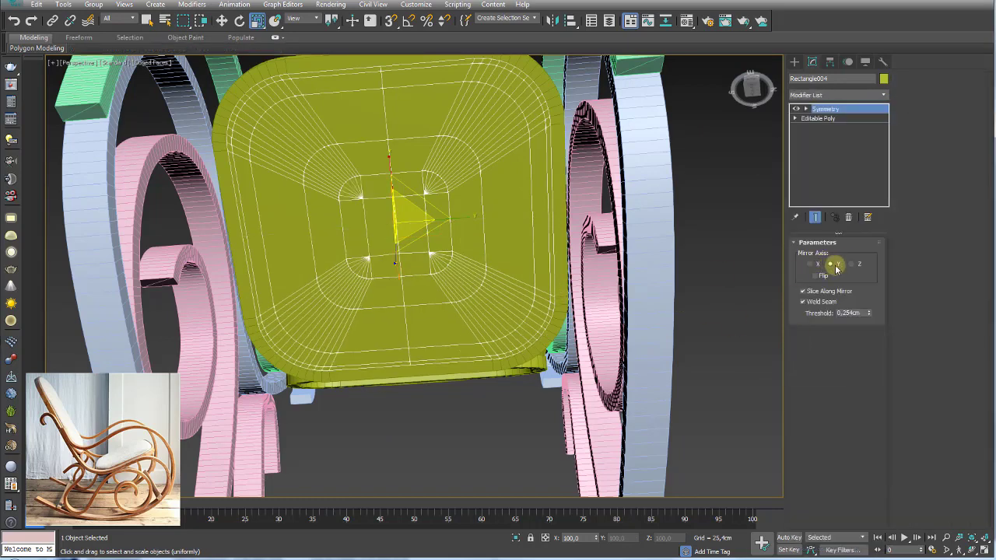
{"action": "mouse_move", "coordinate": [451, 257]}
{"action": "middle_mouse_down", "text": "alt"}
{"action": "mouse_move", "coordinate": [495, 264]}
{"action": "mouse_move", "coordinate": [456, 285]}
{"action": "mouse_move", "coordinate": [474, 265]}
{"action": "mouse_move", "coordinate": [462, 279]}
{"action": "mouse_move", "coordinate": [478, 289]}
{"action": "mouse_move", "coordinate": [438, 316]}
{"action": "mouse_move", "coordinate": [451, 272]}
{"action": "mouse_move", "coordinate": [481, 309]}
{"action": "mouse_move", "coordinate": [606, 221]}
{"action": "middle_mouse_up", "text": "alt"}
{"action": "mouse_move", "coordinate": [514, 234]}
{"action": "middle_mouse_down", "text": "alt"}
{"action": "mouse_move", "coordinate": [534, 225]}
{"action": "mouse_move", "coordinate": [504, 213]}
{"action": "middle_mouse_up", "text": "alt"}
- Orbit around the chair to inspect it from side and front three-quarter angles
{"action": "scroll", "coordinate": [534, 225], "scroll_direction": "down", "scroll_amount": 5}
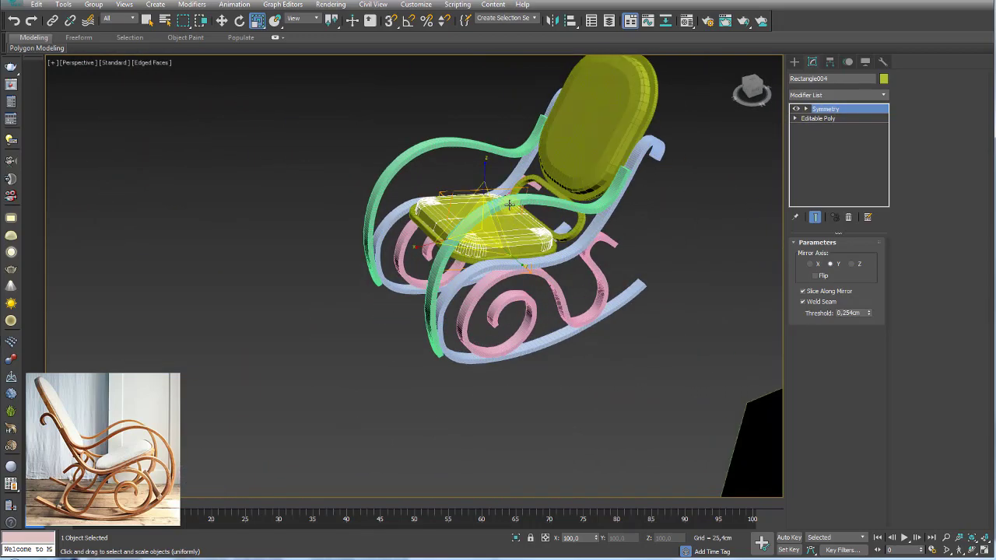
{"action": "mouse_move", "coordinate": [644, 265]}
{"action": "middle_mouse_down", "text": "alt"}
{"action": "mouse_move", "coordinate": [481, 247]}
{"action": "mouse_move", "coordinate": [550, 280]}
{"action": "mouse_move", "coordinate": [615, 214]}
{"action": "middle_mouse_up", "text": "alt"}
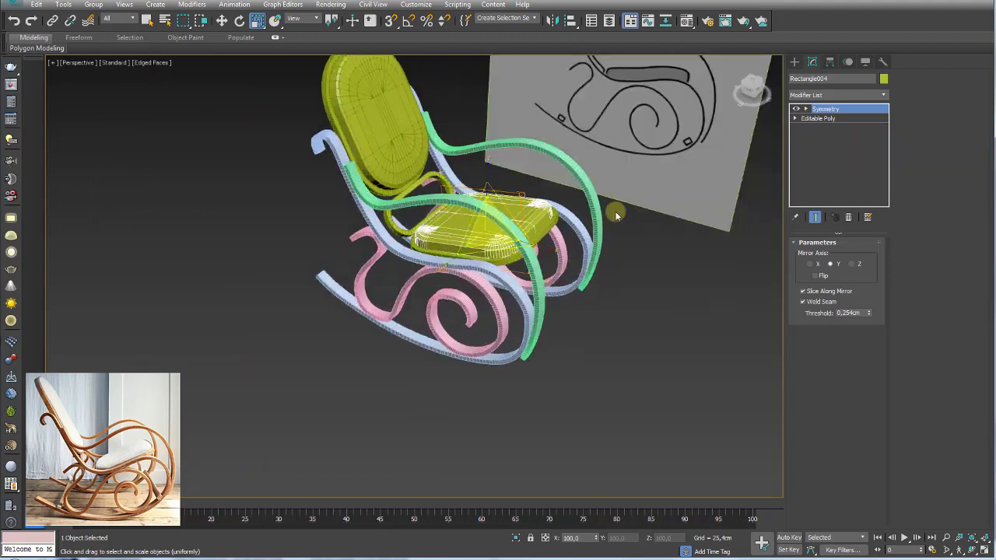
{"action": "mouse_move", "coordinate": [223, 163]}
{"action": "middle_mouse_down", "text": "alt"}
{"action": "mouse_move", "coordinate": [280, 301]}
{"action": "mouse_move", "coordinate": [244, 323]}
{"action": "mouse_move", "coordinate": [225, 234]}
{"action": "middle_mouse_up", "text": "alt"}
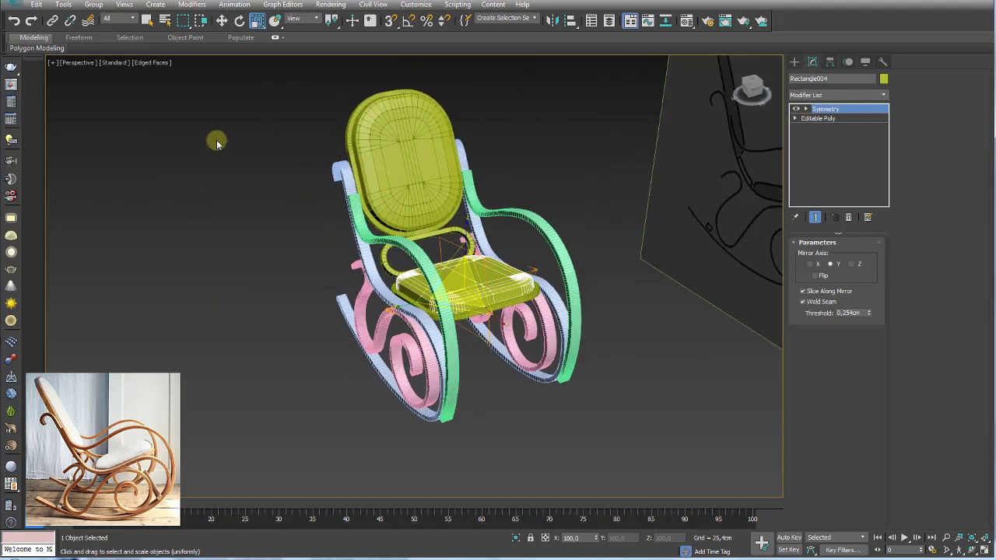
{"action": "left_click_drag", "start_coordinate": [217, 141], "coordinate": [557, 436]}
{"action": "mouse_move", "coordinate": [567, 419]}
{"action": "middle_mouse_down", "text": "alt"}
{"action": "mouse_move", "coordinate": [560, 431]}
{"action": "mouse_move", "coordinate": [573, 438]}
{"action": "middle_mouse_up", "text": "alt"}
{"action": "scroll", "coordinate": [405, 266], "scroll_direction": "up", "scroll_amount": 5}
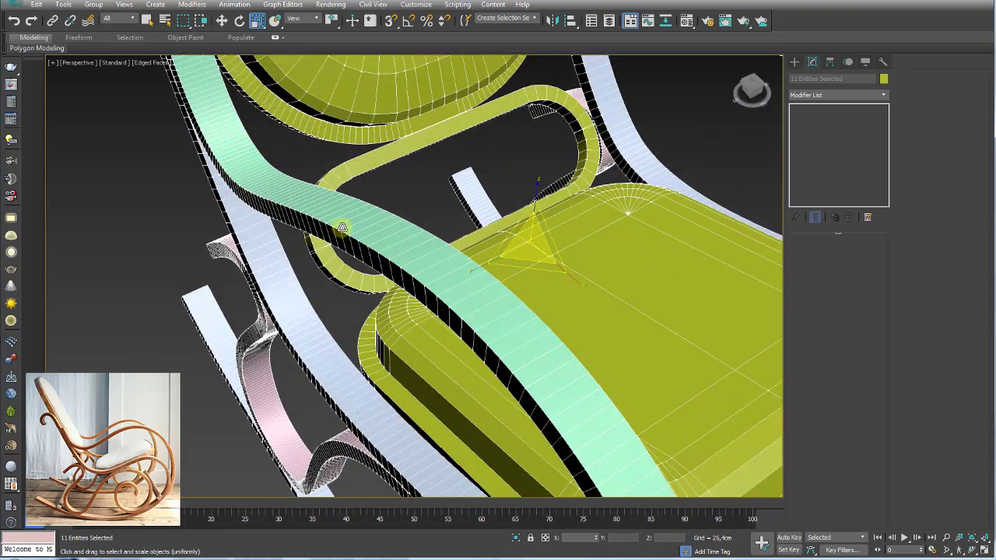
{"action": "scroll", "coordinate": [395, 233], "scroll_direction": "down", "scroll_amount": 8}
{"action": "middle_click_drag", "start_coordinate": [394, 233], "coordinate": [489, 336], "text": "alt"}
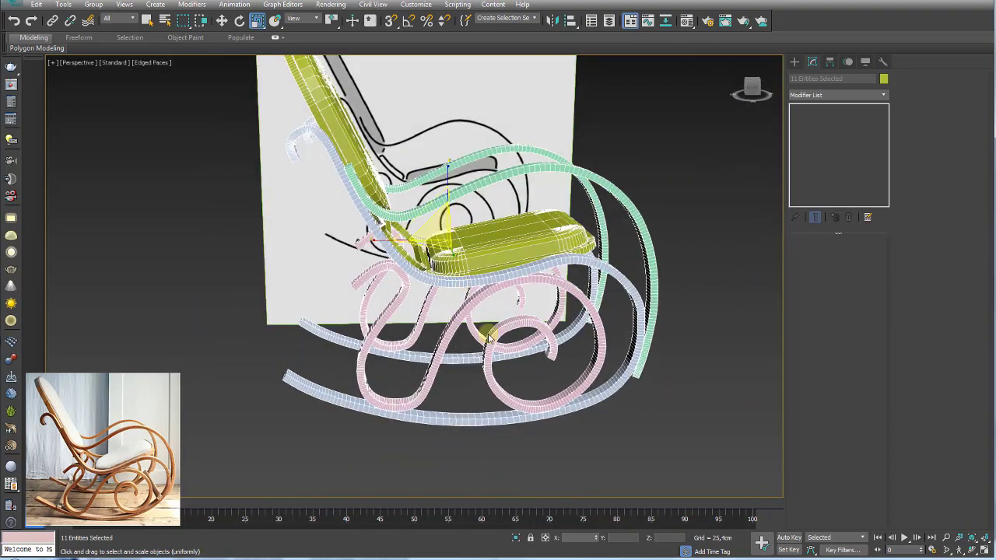
{"action": "mouse_move", "coordinate": [526, 403]}
{"action": "middle_mouse_down", "text": "alt"}
{"action": "mouse_move", "coordinate": [421, 364]}
{"action": "mouse_move", "coordinate": [389, 378]}
{"action": "mouse_move", "coordinate": [434, 388]}
{"action": "middle_mouse_up", "text": "alt"}
- Clear the selection and switch to the Front view
{"action": "left_click", "coordinate": [446, 399]}
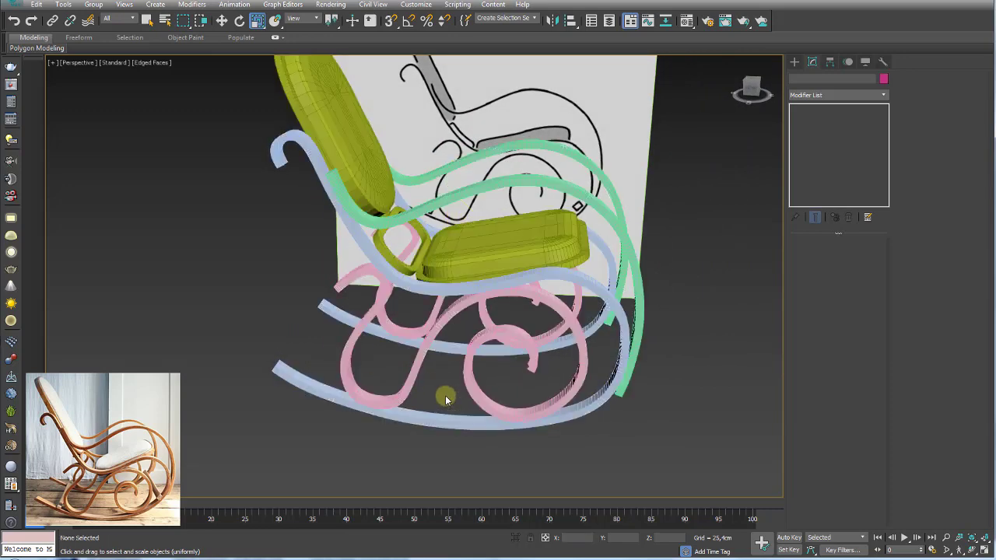
{"action": "key", "text": "f"}
{"action": "scroll", "coordinate": [467, 312], "scroll_direction": "down", "scroll_amount": 2}
- Draw a first Standard Primitives box over the sketch's small left square
{"action": "scroll", "coordinate": [474, 285], "scroll_direction": "down", "scroll_amount": 2}
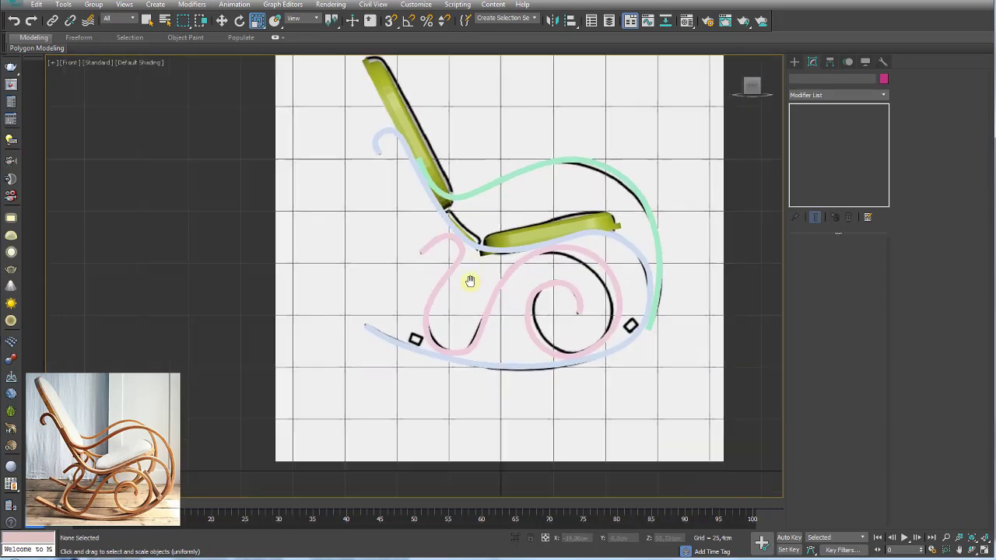
{"action": "scroll", "coordinate": [411, 328], "scroll_direction": "up", "scroll_amount": 8}
{"action": "left_click", "coordinate": [795, 62]}
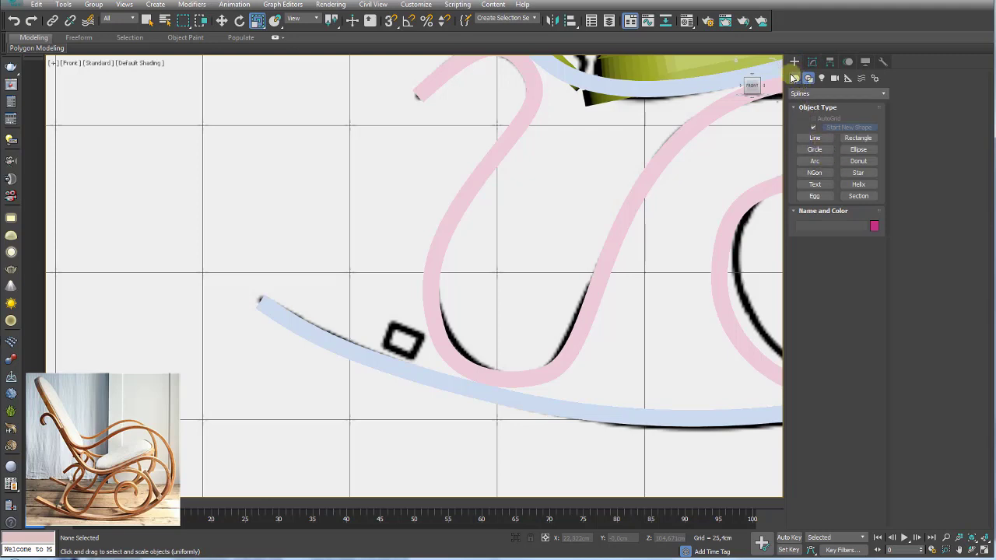
{"action": "left_click", "coordinate": [795, 78]}
{"action": "left_click", "coordinate": [815, 128]}
{"action": "scroll", "coordinate": [398, 280], "scroll_direction": "up", "scroll_amount": 2}
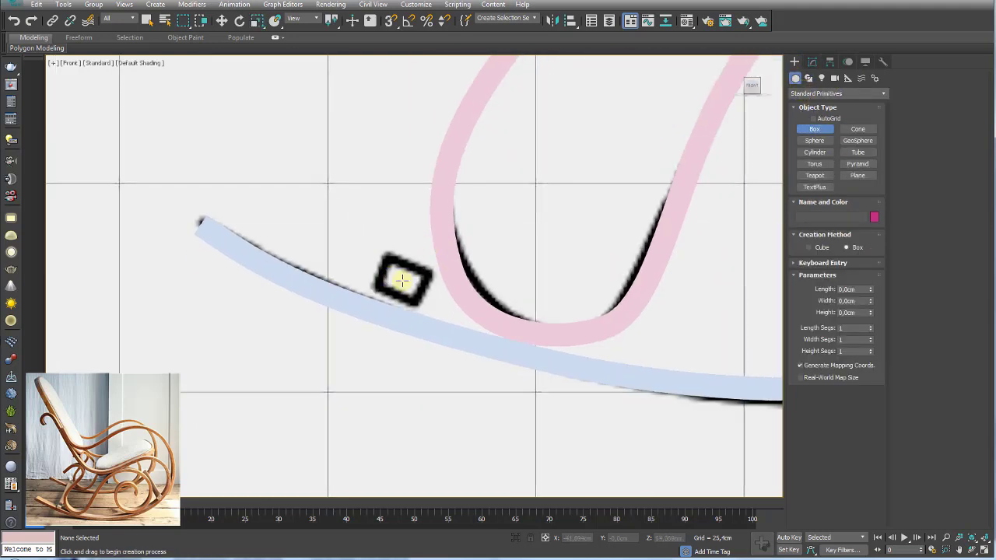
{"action": "left_click_drag", "start_coordinate": [386, 265], "coordinate": [439, 296]}
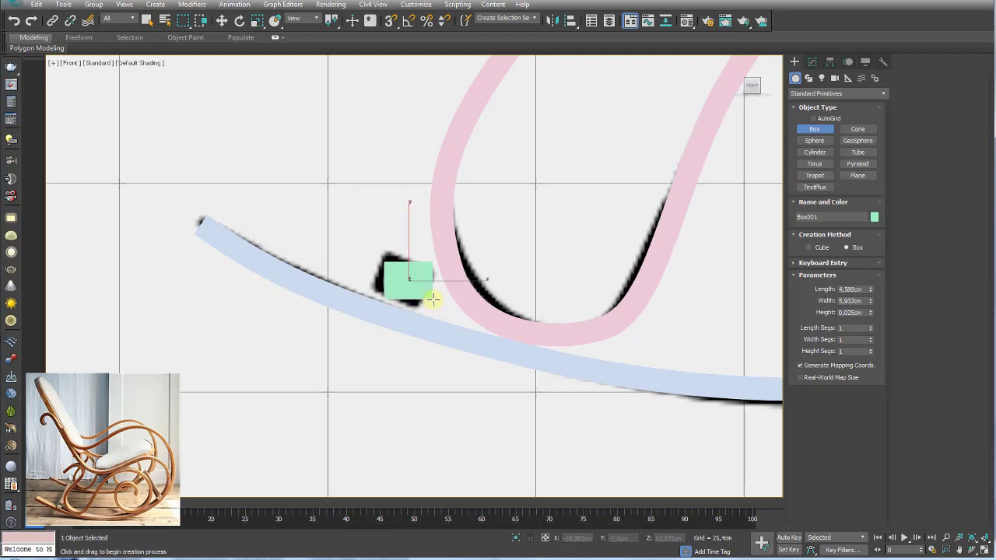
{"action": "key", "text": "e"}
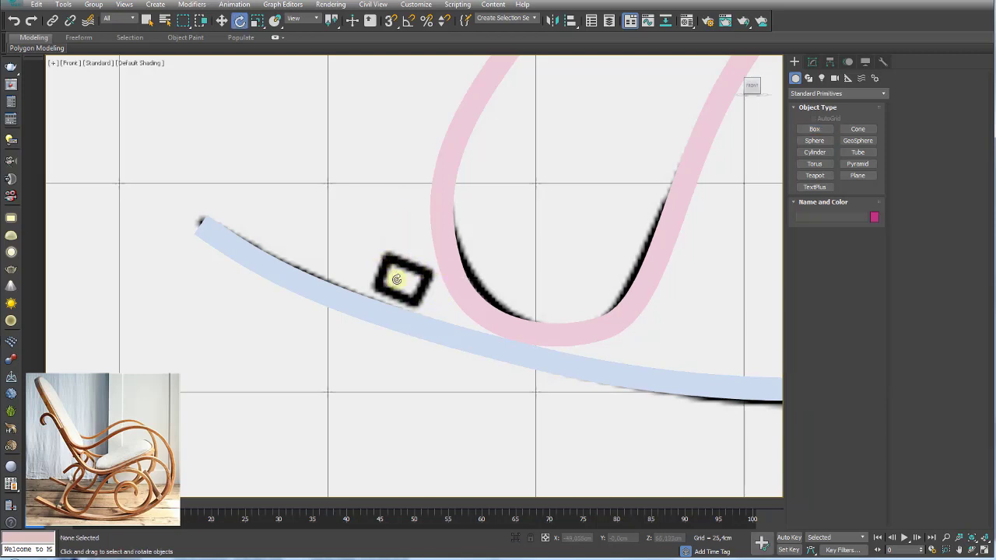
- Redraw a thin box over the left square and rotate it about -19.7°
{"action": "left_click", "coordinate": [815, 128]}
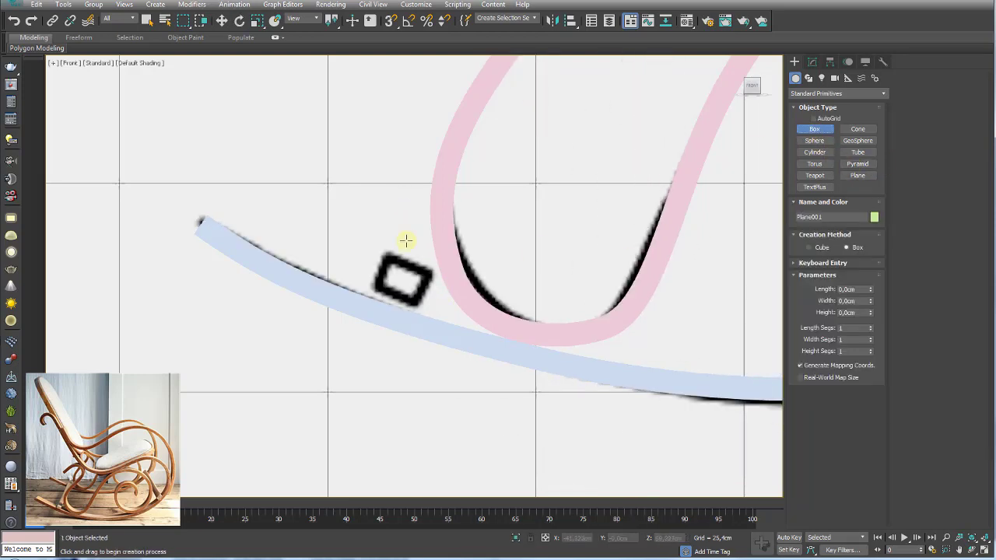
{"action": "left_click_drag", "start_coordinate": [376, 263], "coordinate": [433, 297]}
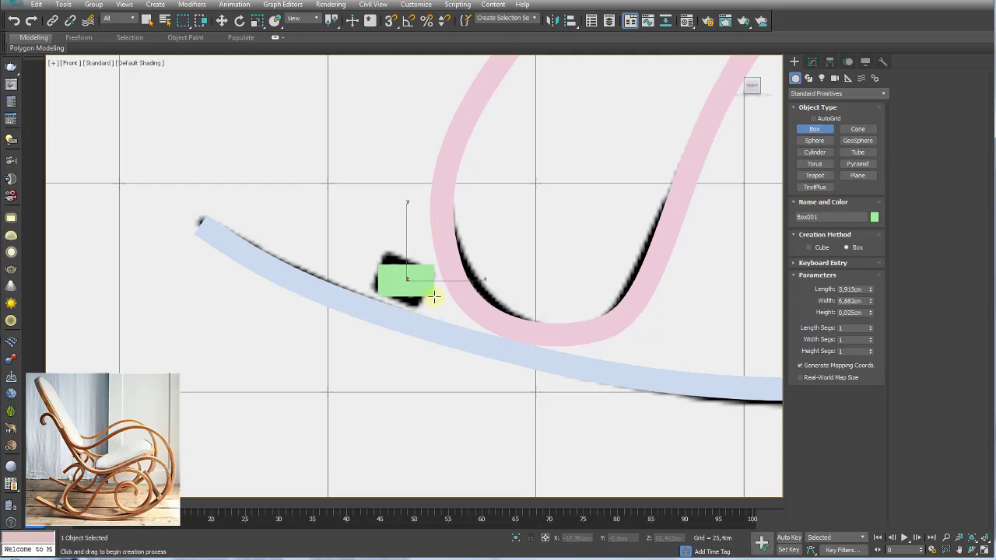
{"action": "key", "text": "e"}
{"action": "mouse_move", "coordinate": [436, 234]}
{"action": "left_mouse_down"}
{"action": "mouse_move", "coordinate": [454, 253]}
{"action": "mouse_move", "coordinate": [420, 267]}
{"action": "left_mouse_up"}
{"action": "key", "text": "w"}
- Clone the box as Box002 over the right-hand square, rotate it about 19.85°, and return to Perspective
{"action": "scroll", "coordinate": [419, 270], "scroll_direction": "down", "scroll_amount": 3}
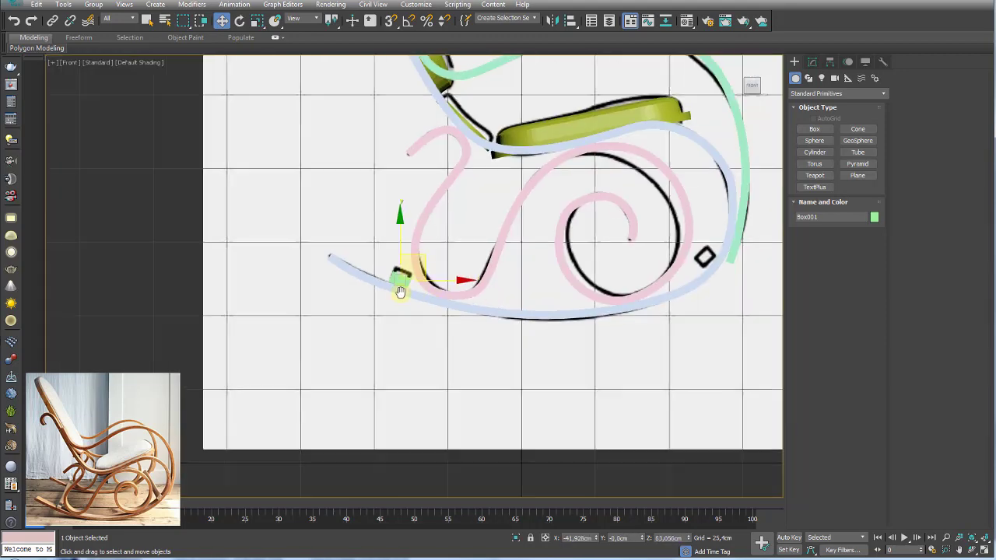
{"action": "scroll", "coordinate": [301, 264], "scroll_direction": "down", "scroll_amount": 2}
{"action": "left_click_drag", "start_coordinate": [296, 261], "coordinate": [568, 290], "text": "shift"}
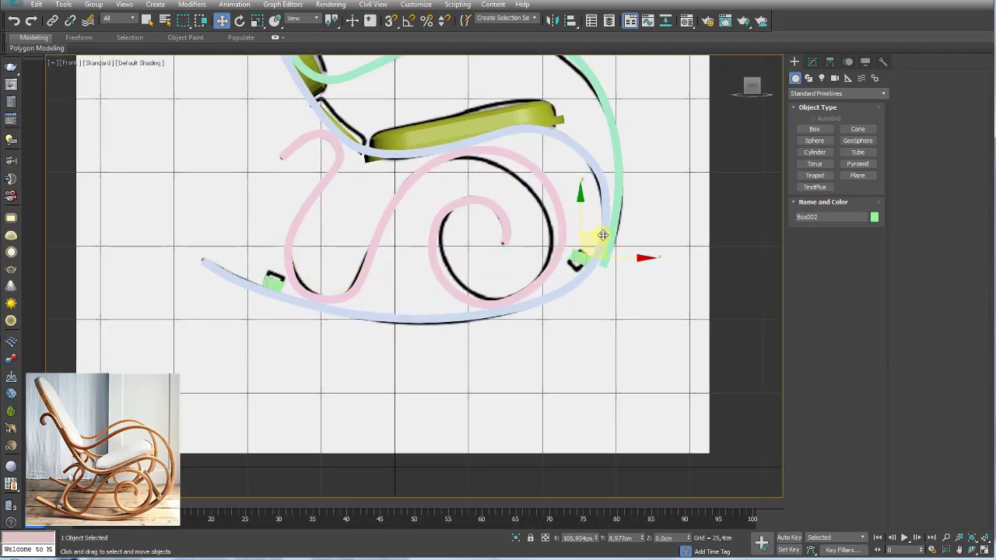
{"action": "left_click", "coordinate": [506, 322]}
{"action": "scroll", "coordinate": [600, 276], "scroll_direction": "up", "scroll_amount": 5}
{"action": "key", "text": "e"}
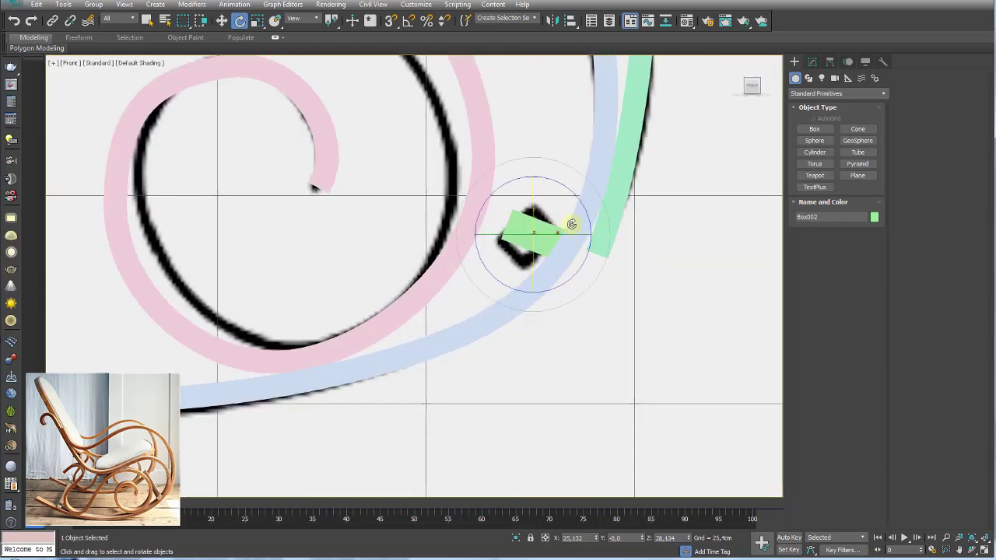
{"action": "mouse_move", "coordinate": [571, 195]}
{"action": "left_mouse_down"}
{"action": "mouse_move", "coordinate": [526, 154]}
{"action": "mouse_move", "coordinate": [509, 154]}
{"action": "left_mouse_up"}
{"action": "key", "text": "w"}
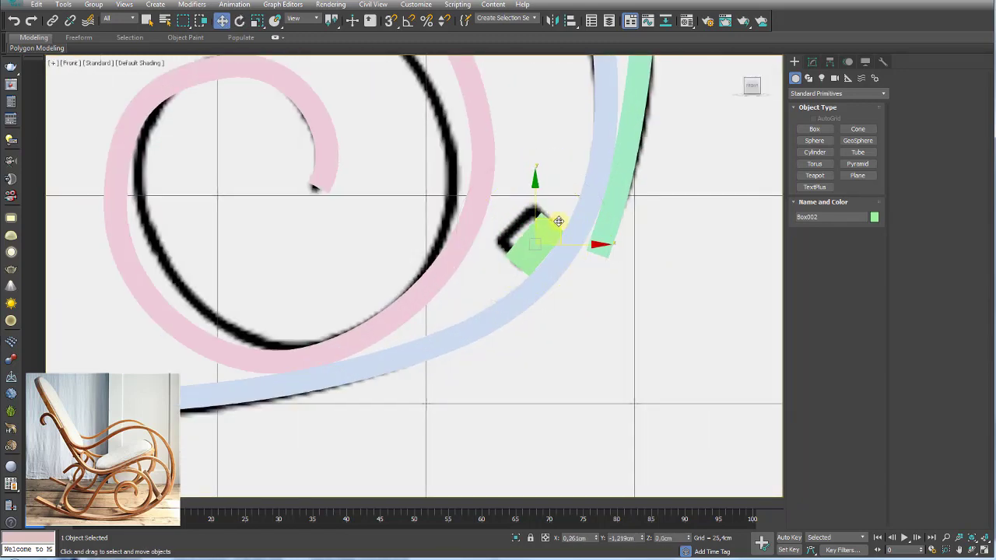
{"action": "scroll", "coordinate": [556, 221], "scroll_direction": "down", "scroll_amount": 5}
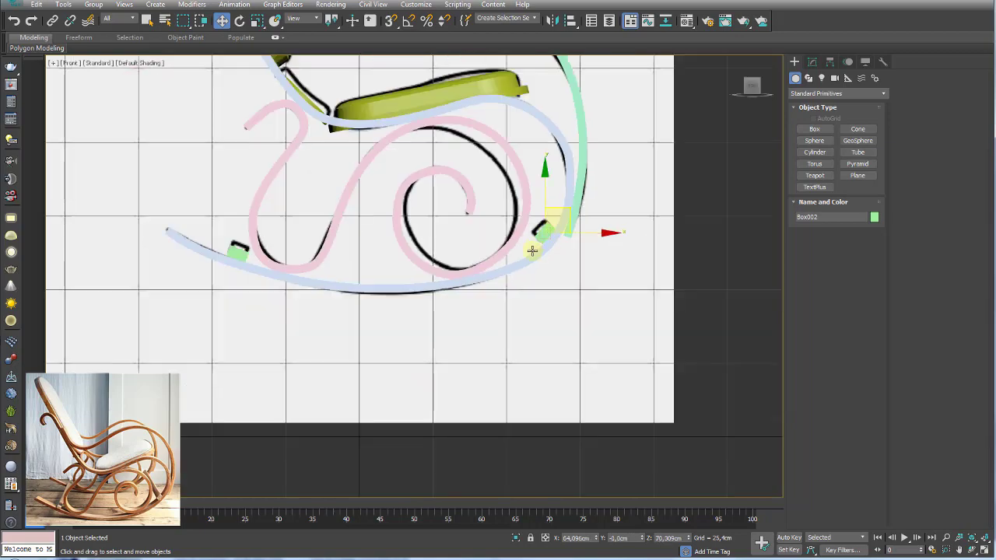
{"action": "key", "text": "p"}
{"action": "mouse_move", "coordinate": [533, 250]}
{"action": "middle_mouse_down", "text": "alt"}
{"action": "mouse_move", "coordinate": [455, 319]}
{"action": "mouse_move", "coordinate": [514, 346]}
{"action": "mouse_move", "coordinate": [552, 311]}
{"action": "middle_mouse_up", "text": "alt"}
- Convert Box002 to an editable poly and attach the other box to it
{"action": "left_click", "coordinate": [812, 62]}
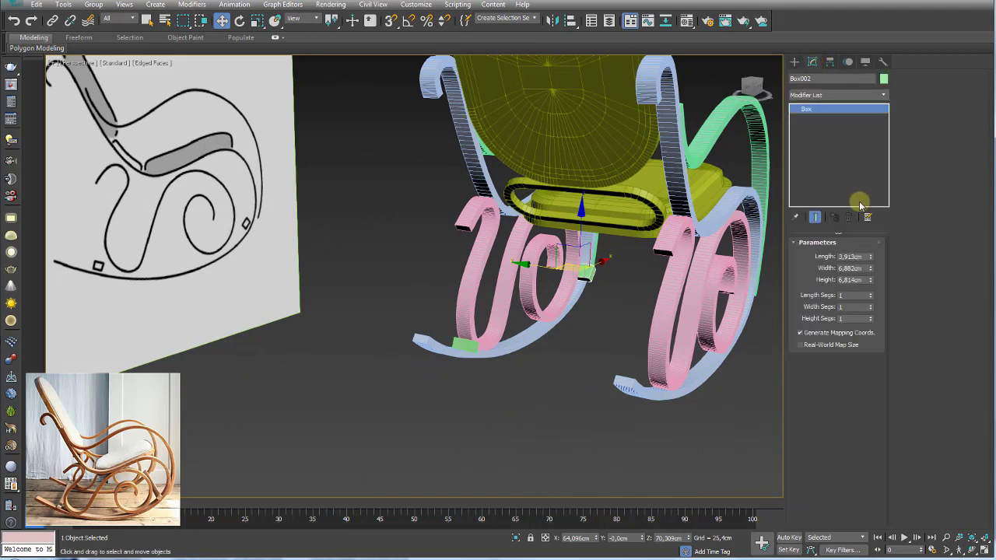
{"action": "right_click", "coordinate": [591, 282]}
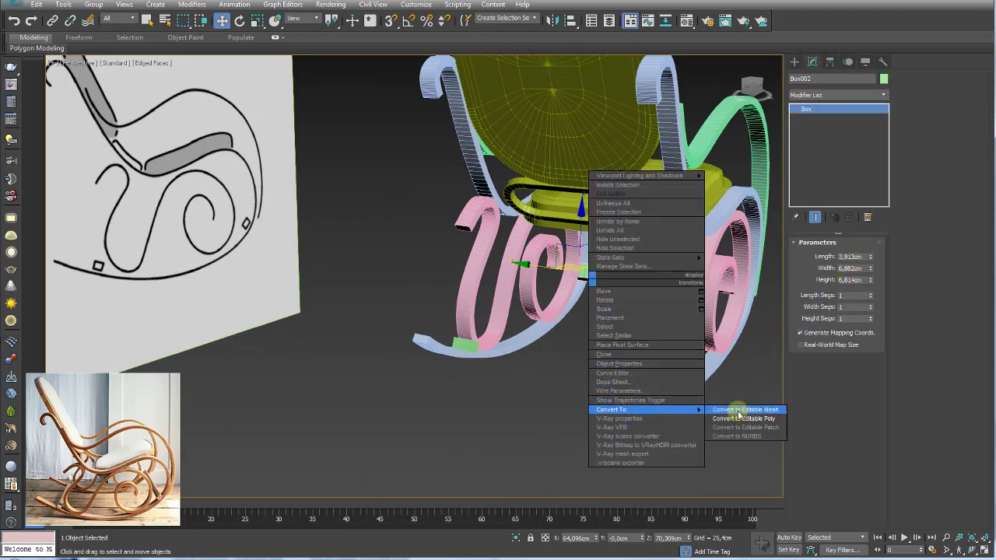
{"action": "left_click", "coordinate": [753, 418]}
{"action": "left_click", "coordinate": [911, 159]}
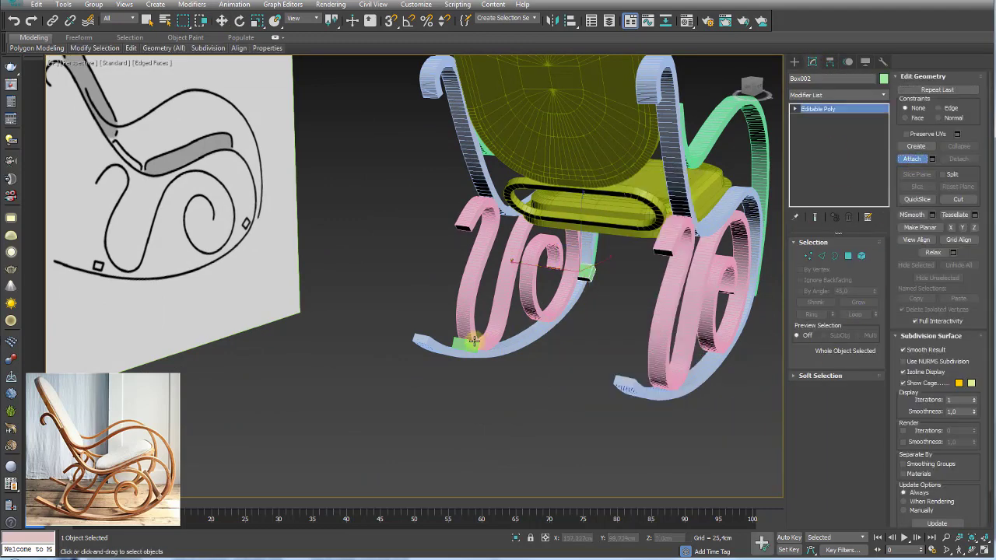
- Stretch both boxes' inner faces across into rungs between the rockers and align the lower rung
{"action": "key", "text": "4"}
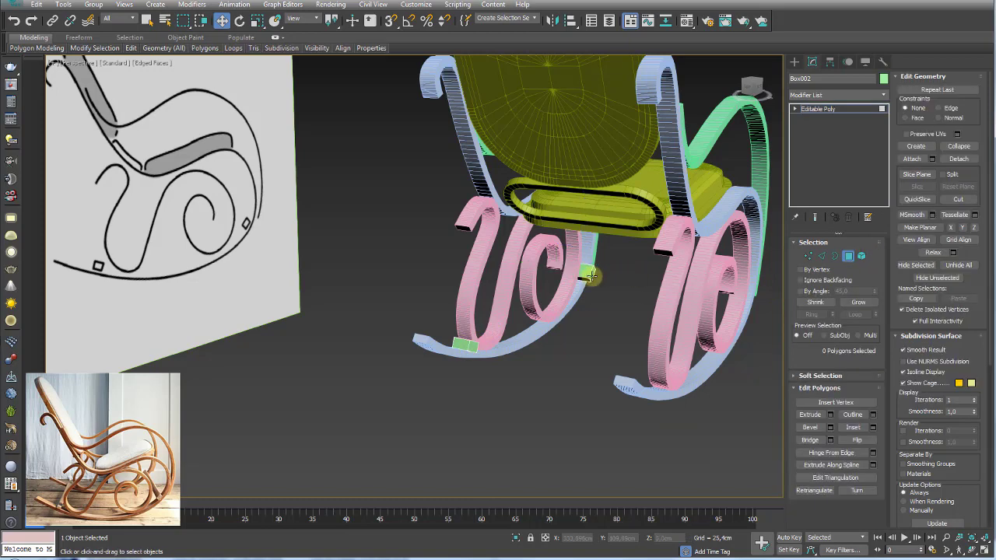
{"action": "left_click", "coordinate": [590, 275]}
{"action": "left_click", "coordinate": [473, 350]}
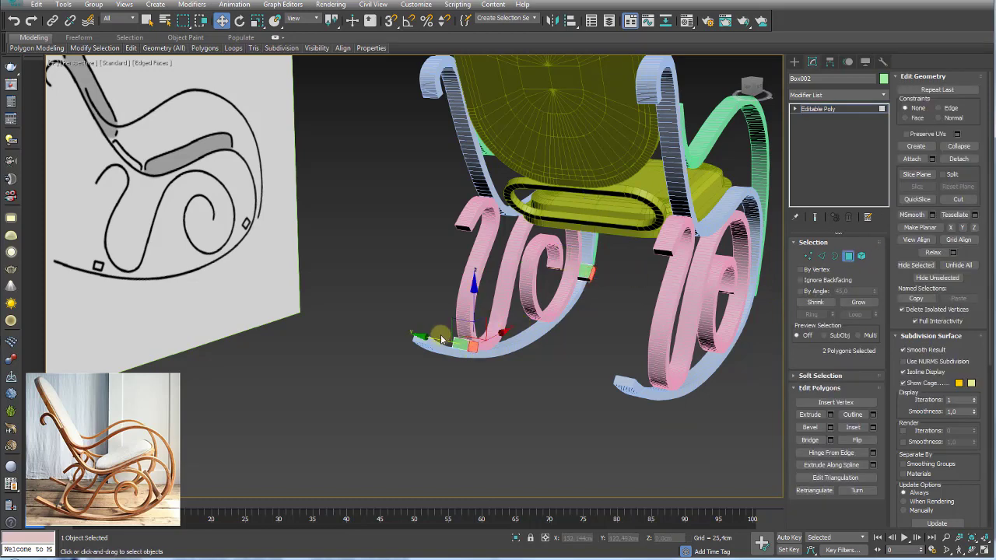
{"action": "left_click_drag", "start_coordinate": [434, 337], "coordinate": [591, 376], "text": "shift"}
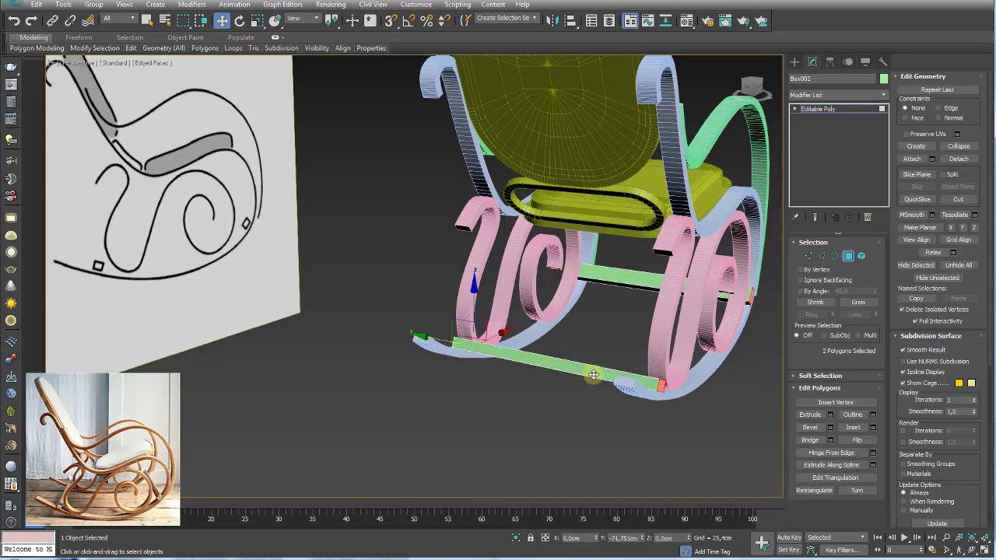
{"action": "mouse_move", "coordinate": [592, 375]}
{"action": "middle_mouse_down", "text": "alt"}
{"action": "mouse_move", "coordinate": [512, 402]}
{"action": "mouse_move", "coordinate": [511, 378]}
{"action": "mouse_move", "coordinate": [534, 422]}
{"action": "middle_mouse_up", "text": "alt"}
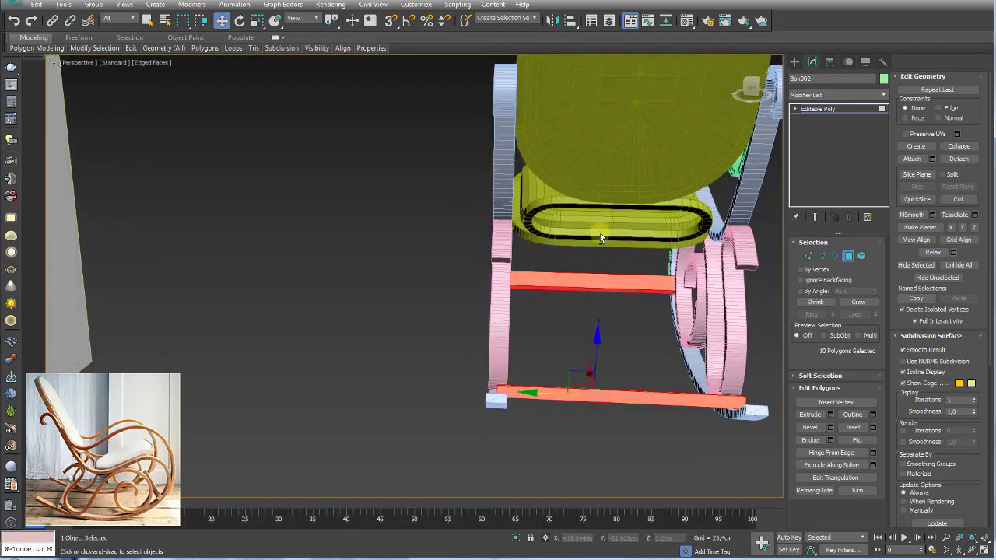
{"action": "left_click_drag", "start_coordinate": [451, 388], "coordinate": [445, 391]}
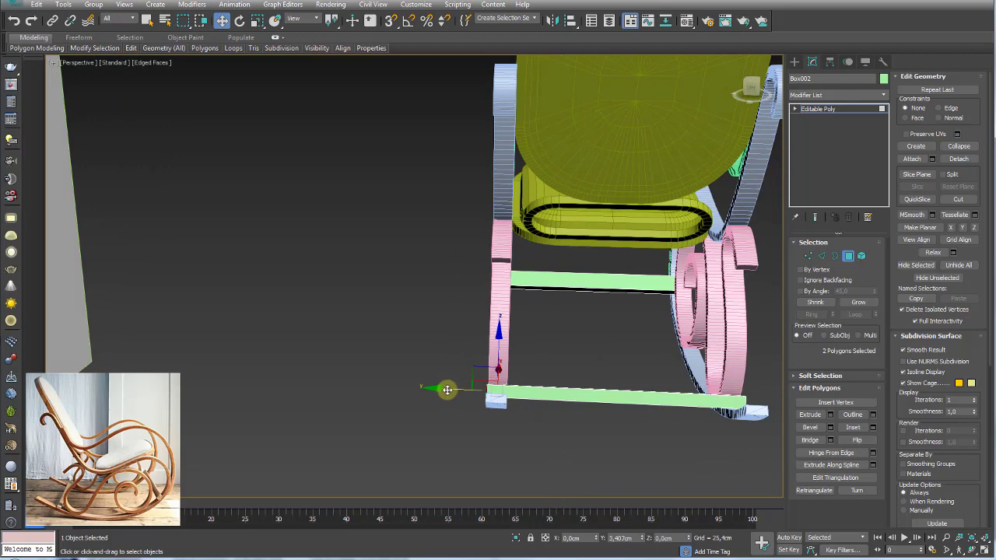
- Compare the chair against the ref-01.jpg reference photo, then return to the scene
{"action": "left_click", "coordinate": [482, 558]}
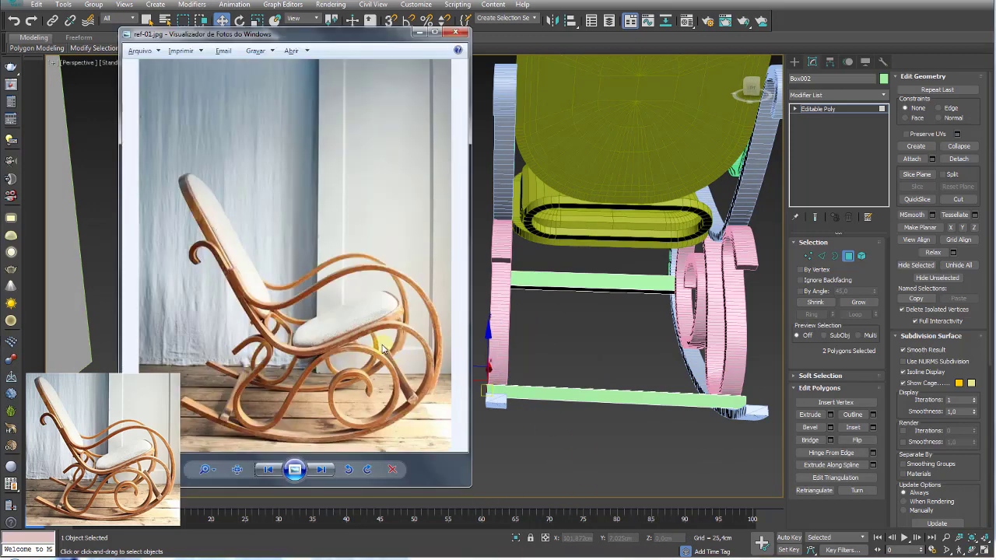
{"action": "left_click", "coordinate": [581, 413]}
{"action": "middle_click_drag", "start_coordinate": [641, 420], "coordinate": [494, 424], "text": "alt"}
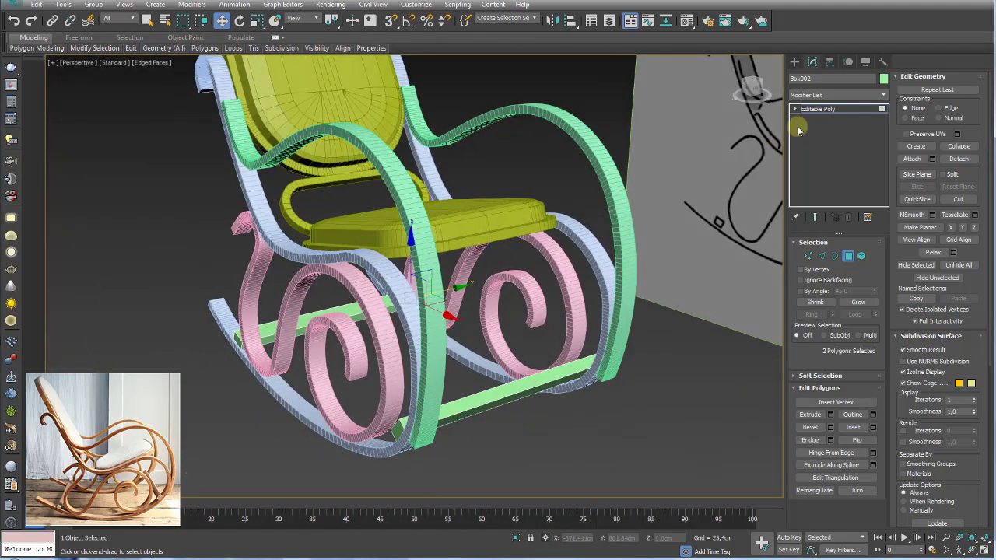
- Select the green armrest Line006 and add an Edit Poly modifier
{"action": "left_click", "coordinate": [814, 110]}
{"action": "mouse_move", "coordinate": [702, 155]}
{"action": "middle_mouse_down", "text": "alt"}
{"action": "mouse_move", "coordinate": [462, 238]}
{"action": "mouse_move", "coordinate": [437, 203]}
{"action": "middle_mouse_up", "text": "alt"}
{"action": "scroll", "coordinate": [437, 203], "scroll_direction": "up", "scroll_amount": 3}
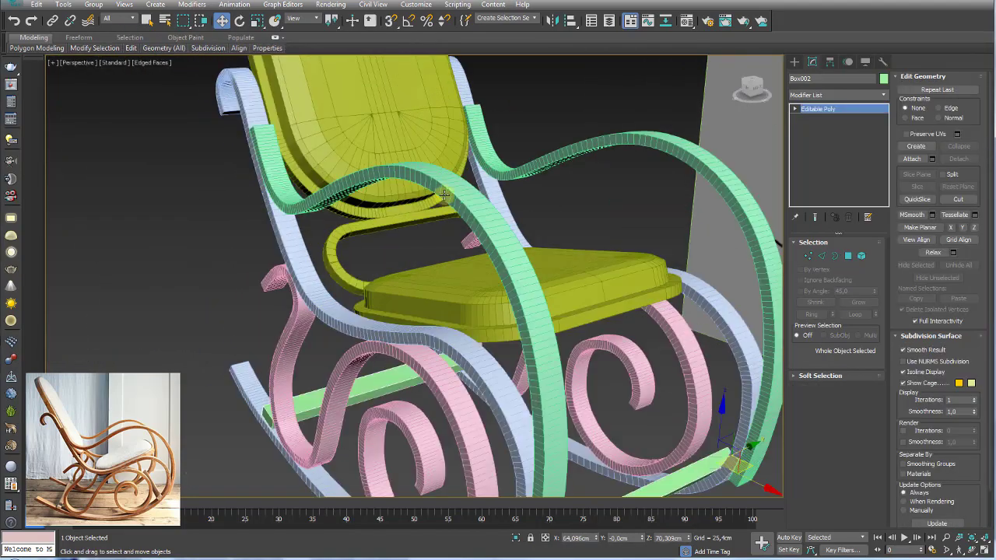
{"action": "scroll", "coordinate": [455, 192], "scroll_direction": "down", "scroll_amount": 5}
{"action": "scroll", "coordinate": [473, 192], "scroll_direction": "up", "scroll_amount": 5}
{"action": "left_click", "coordinate": [475, 192]}
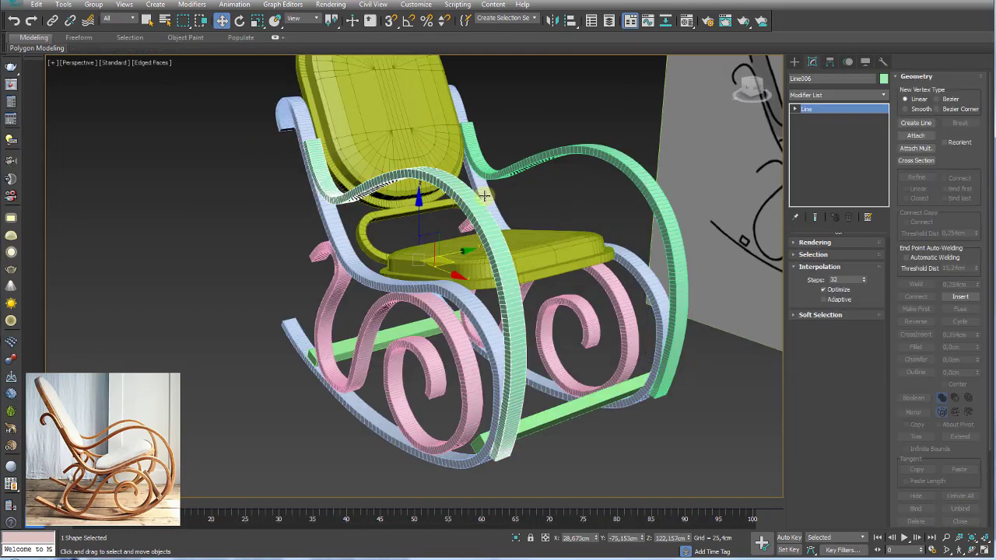
{"action": "mouse_move", "coordinate": [475, 192]}
{"action": "middle_mouse_down", "text": "alt"}
{"action": "mouse_move", "coordinate": [482, 251]}
{"action": "mouse_move", "coordinate": [489, 229]}
{"action": "middle_mouse_up", "text": "alt"}
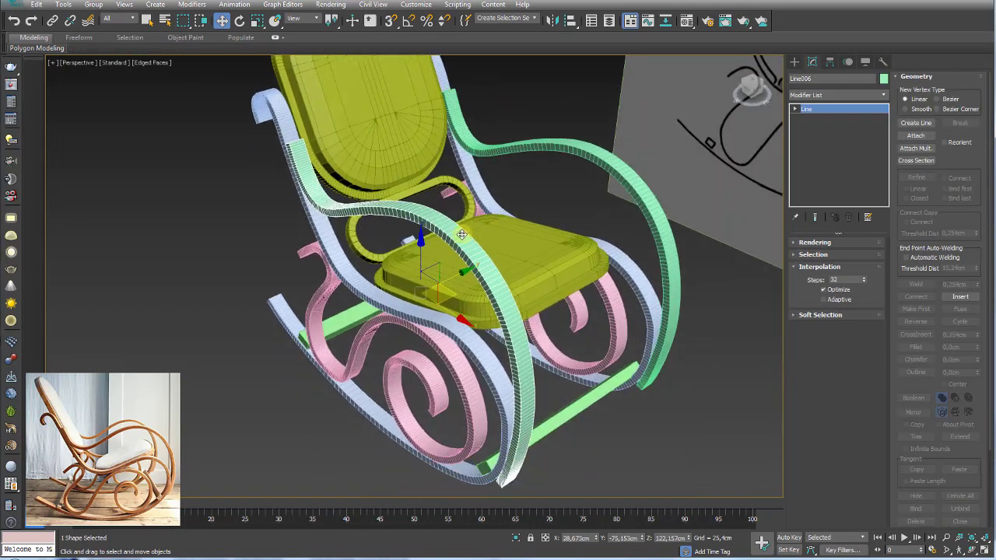
{"action": "scroll", "coordinate": [460, 239], "scroll_direction": "up", "scroll_amount": 3}
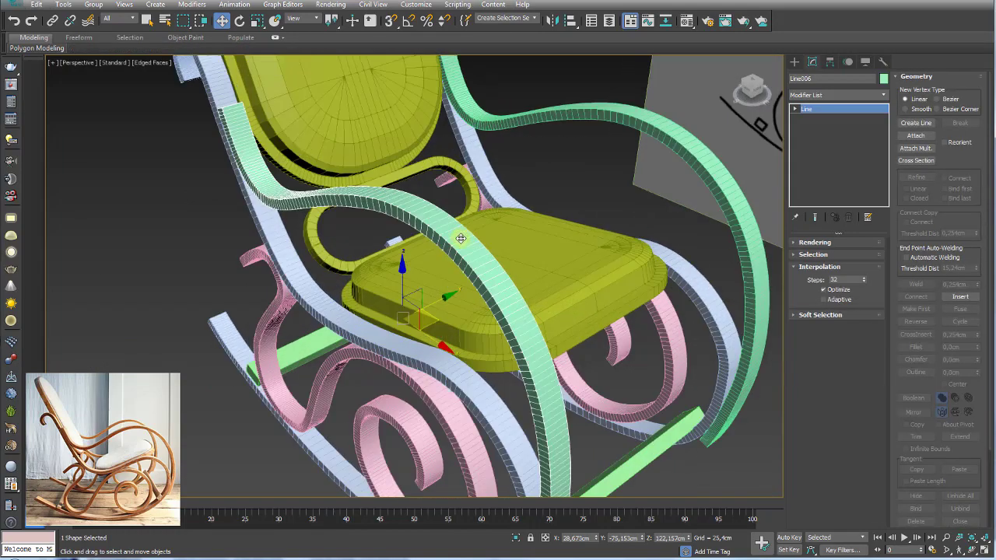
{"action": "left_click", "coordinate": [885, 95]}
{"action": "scroll", "coordinate": [879, 140], "scroll_direction": "down", "scroll_amount": 5}
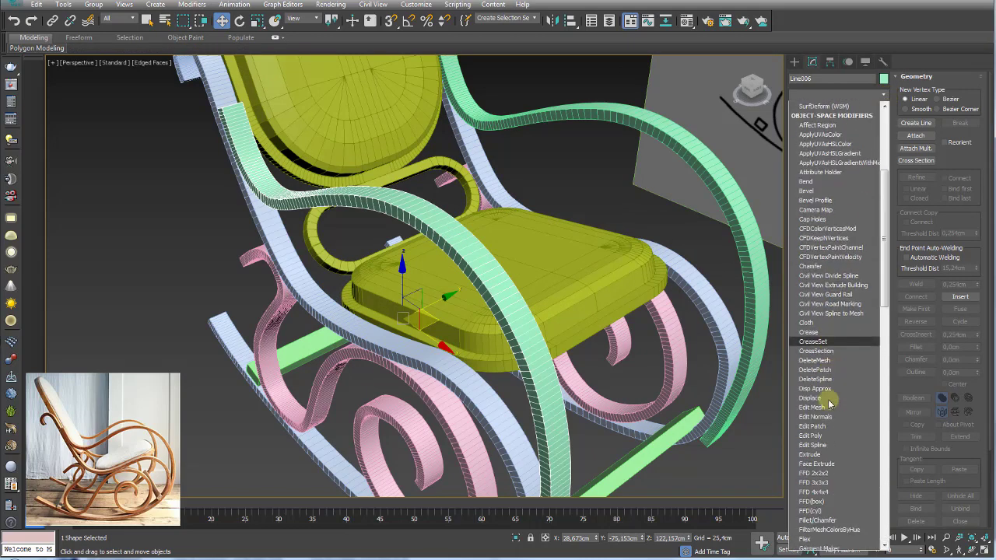
{"action": "left_click", "coordinate": [821, 436]}
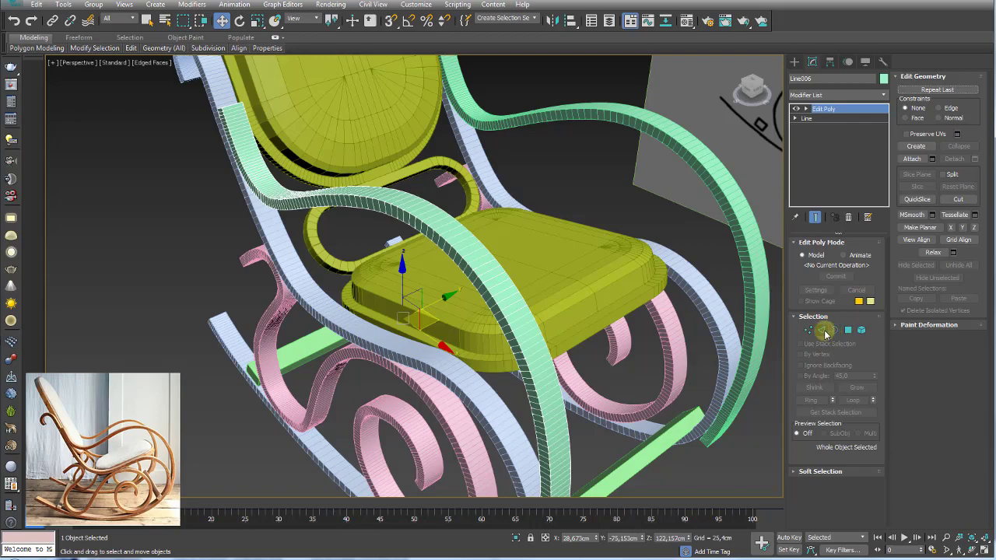
- Enter polygon level and orbit to view the curls and seat from below
{"action": "left_click", "coordinate": [848, 330]}
{"action": "mouse_move", "coordinate": [421, 256]}
{"action": "middle_mouse_down", "text": "alt"}
{"action": "mouse_move", "coordinate": [284, 208]}
{"action": "mouse_move", "coordinate": [421, 256]}
{"action": "middle_mouse_up", "text": "alt"}
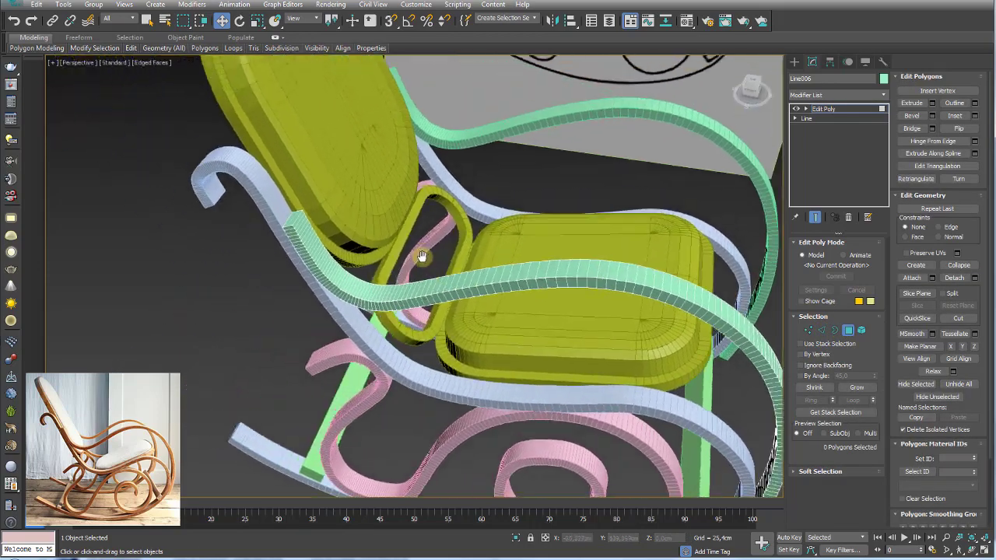
{"action": "scroll", "coordinate": [366, 241], "scroll_direction": "up", "scroll_amount": 2}
{"action": "scroll", "coordinate": [327, 229], "scroll_direction": "up", "scroll_amount": 2}
{"action": "scroll", "coordinate": [327, 229], "scroll_direction": "down", "scroll_amount": 10}
{"action": "mouse_move", "coordinate": [327, 229]}
{"action": "middle_mouse_down", "text": "alt"}
{"action": "mouse_move", "coordinate": [506, 337]}
{"action": "mouse_move", "coordinate": [413, 270]}
{"action": "mouse_move", "coordinate": [574, 354]}
{"action": "middle_mouse_up", "text": "alt"}
{"action": "scroll", "coordinate": [506, 336], "scroll_direction": "up", "scroll_amount": 5}
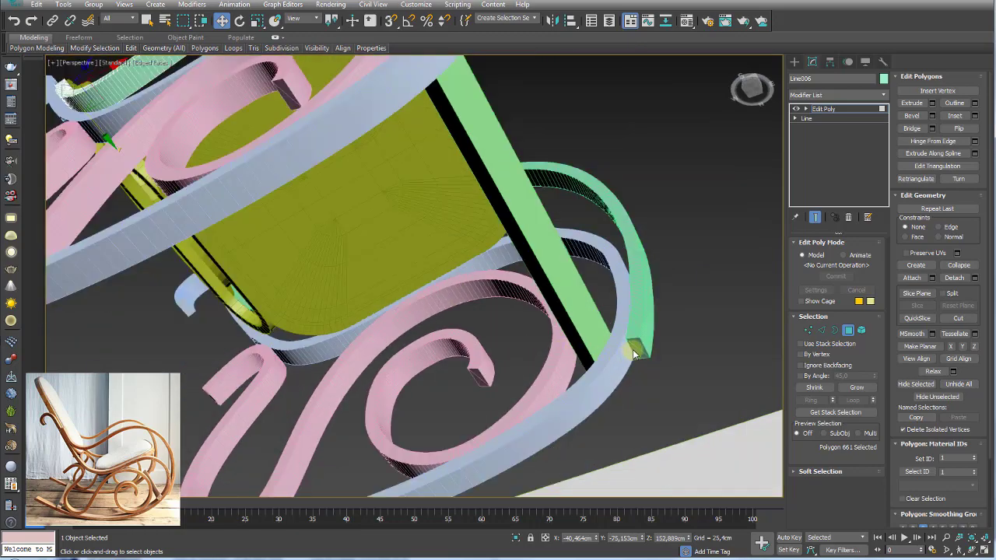
{"action": "scroll", "coordinate": [642, 354], "scroll_direction": "down", "scroll_amount": 2}
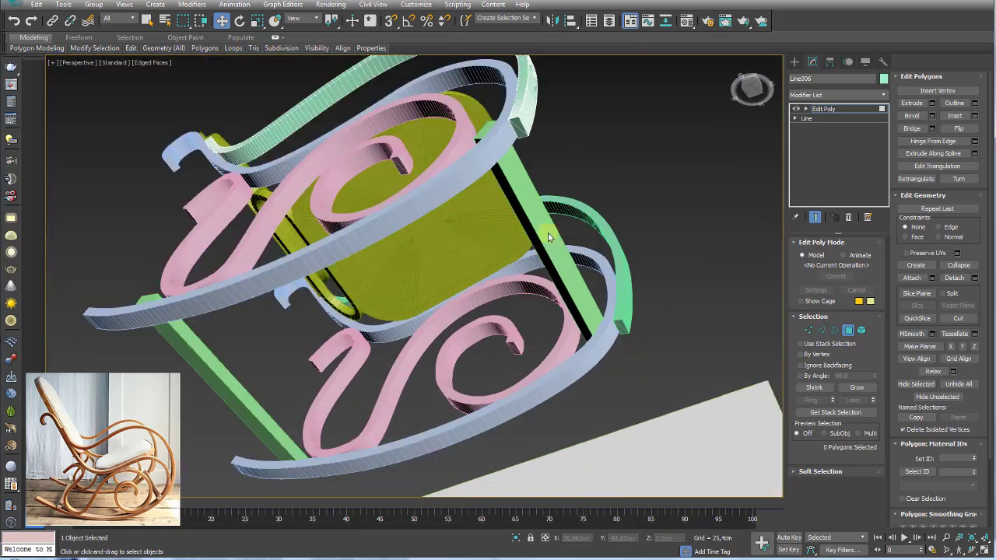
{"action": "middle_click_drag", "start_coordinate": [617, 324], "coordinate": [511, 239], "text": "alt"}
{"action": "scroll", "coordinate": [512, 239], "scroll_direction": "up", "scroll_amount": 3}
- Remove the stray edge on the green rail's end cap and exit sub-object mode
{"action": "left_click", "coordinate": [514, 140]}
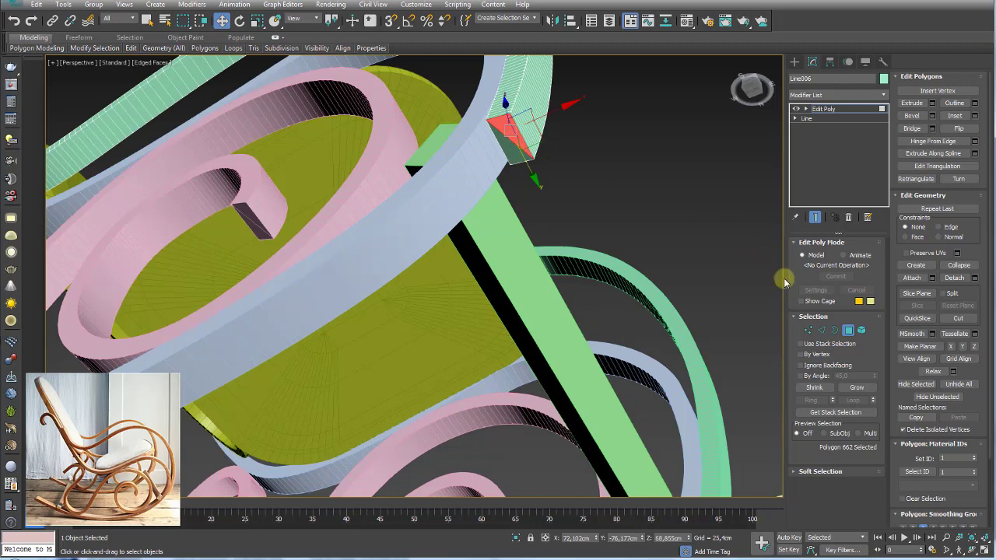
{"action": "left_click", "coordinate": [821, 331]}
{"action": "left_click", "coordinate": [506, 137]}
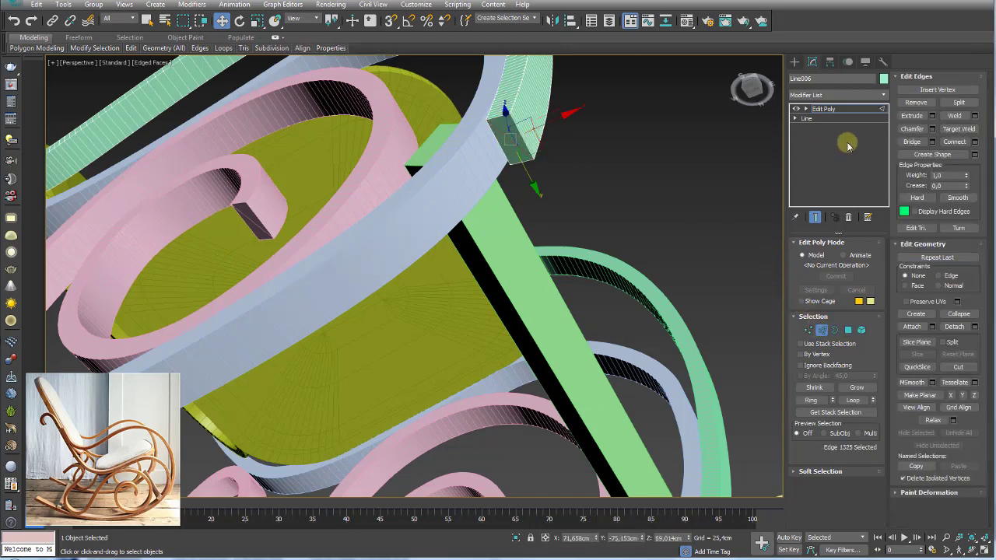
{"action": "left_click", "coordinate": [908, 105]}
{"action": "key", "text": "z"}
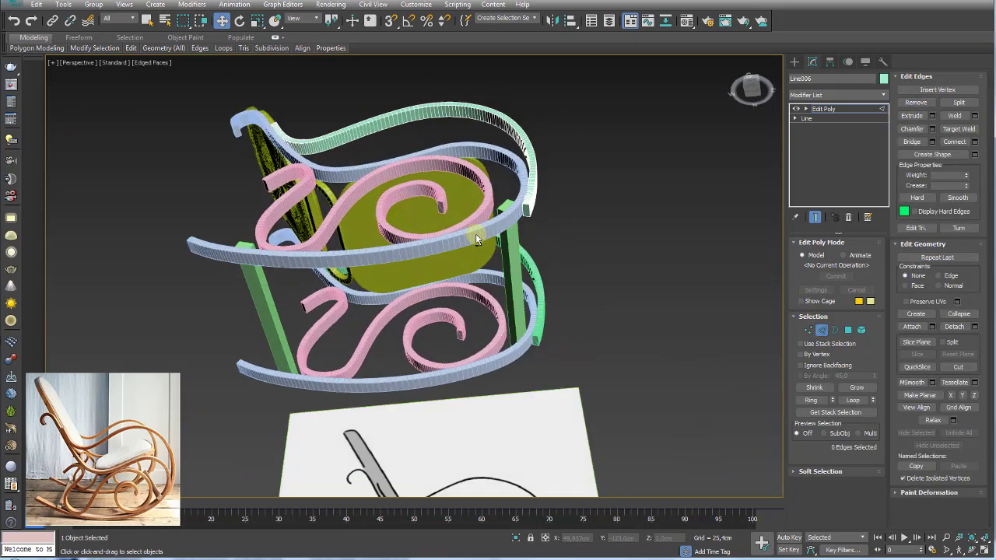
{"action": "left_click", "coordinate": [841, 110]}
- Add Edit Poly to the top green rail and remove the extra edge at its end
{"action": "left_click", "coordinate": [520, 234]}
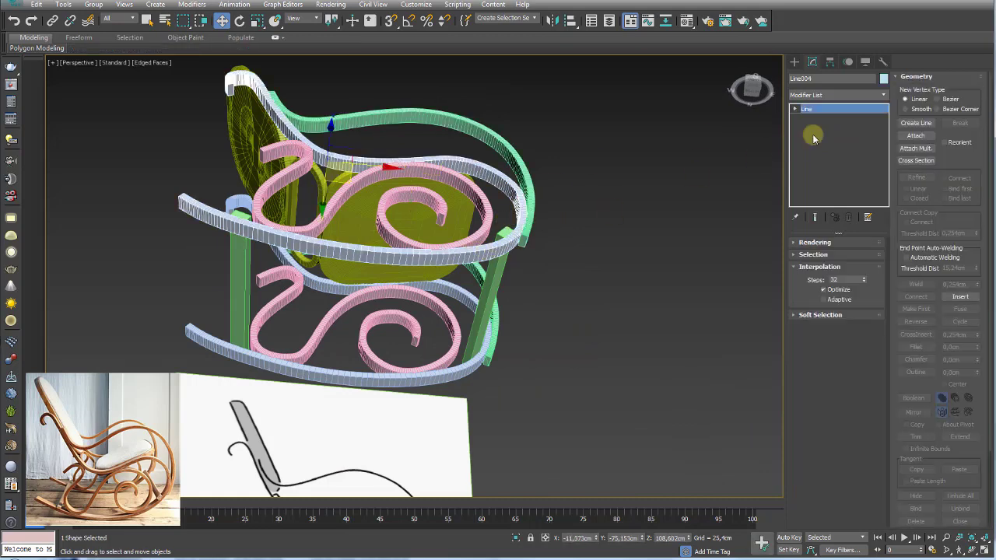
{"action": "left_click", "coordinate": [883, 95]}
{"action": "left_click_drag", "start_coordinate": [885, 116], "coordinate": [882, 251]}
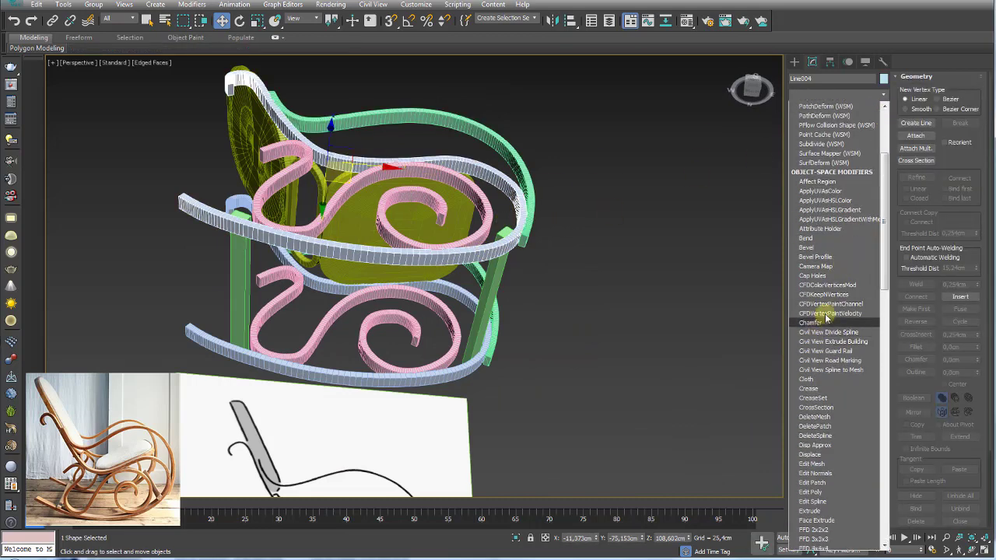
{"action": "left_click", "coordinate": [824, 433]}
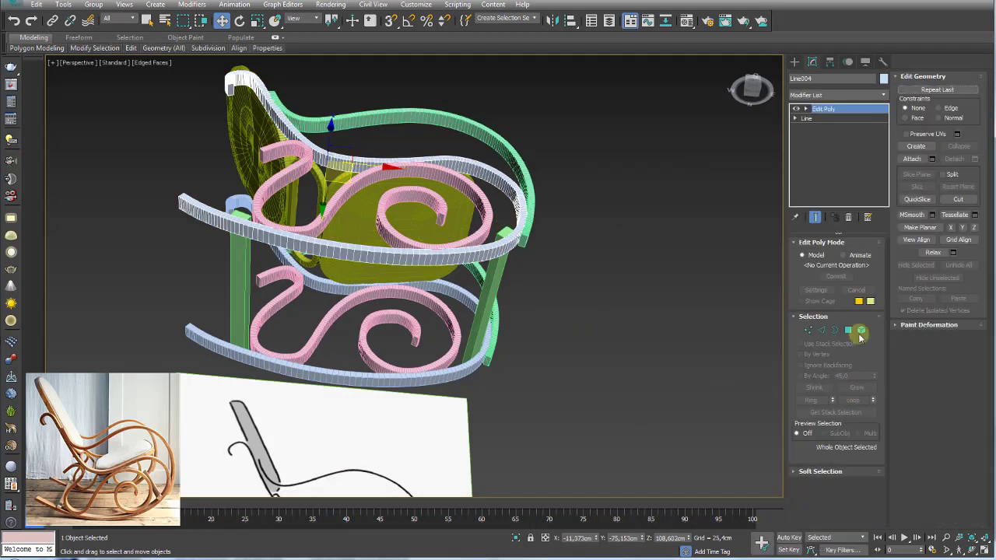
{"action": "left_click", "coordinate": [822, 330]}
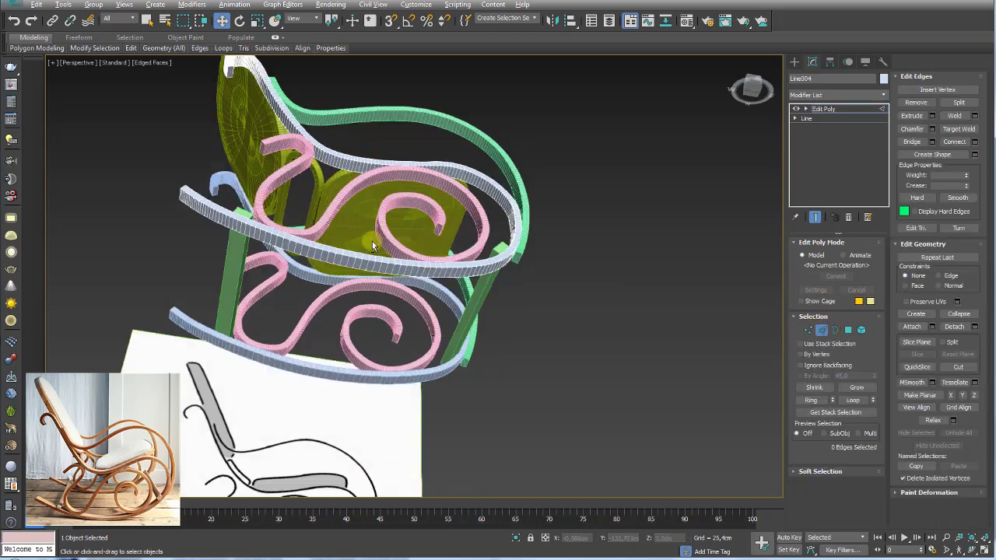
{"action": "middle_click_drag", "start_coordinate": [372, 241], "coordinate": [335, 263], "text": "alt"}
{"action": "scroll", "coordinate": [335, 263], "scroll_direction": "up", "scroll_amount": 5}
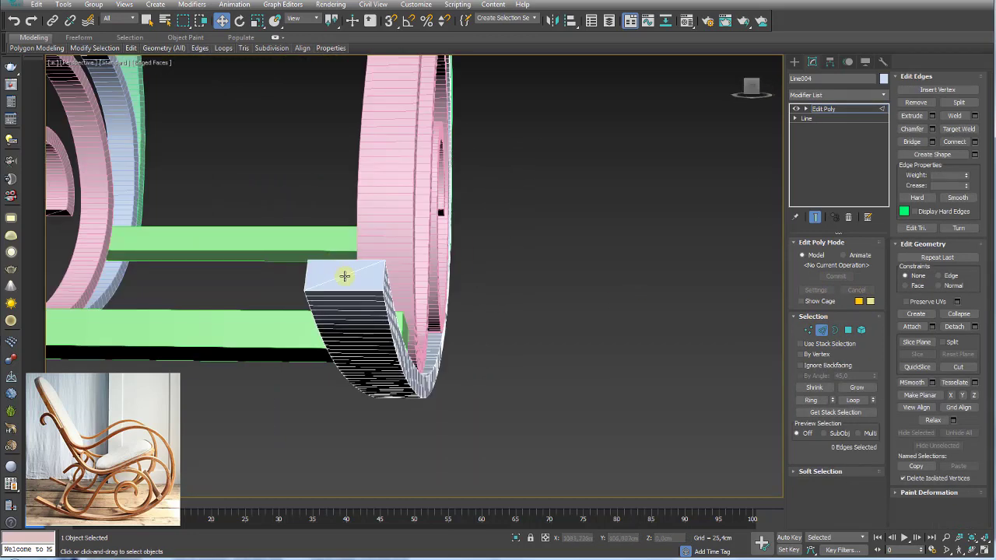
{"action": "left_click", "coordinate": [345, 276]}
{"action": "left_click", "coordinate": [918, 106]}
{"action": "scroll", "coordinate": [454, 220], "scroll_direction": "down", "scroll_amount": 5}
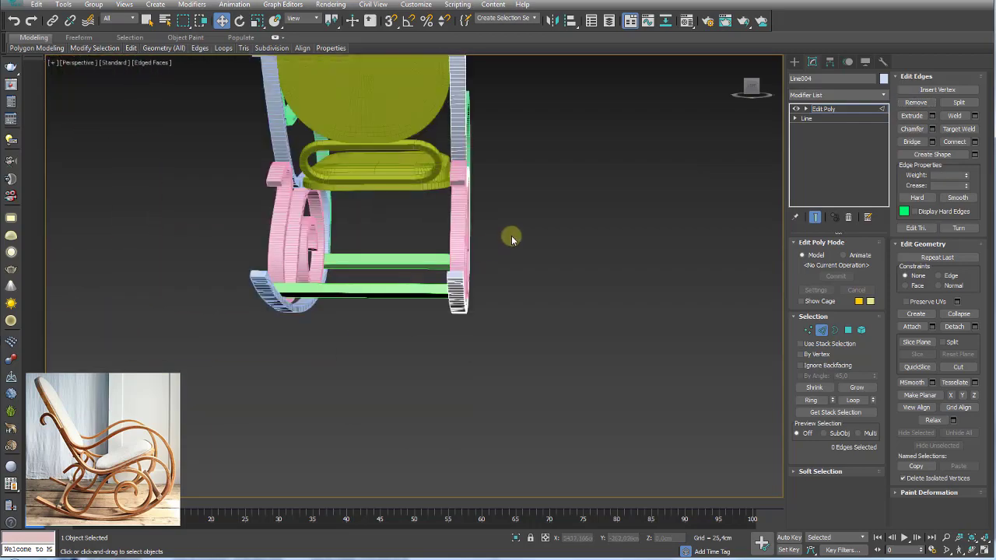
- Add Edit Poly to the pink curl and remove the edge at the spiral's end
{"action": "middle_click_drag", "start_coordinate": [511, 236], "coordinate": [425, 226], "text": "alt"}
{"action": "scroll", "coordinate": [425, 227], "scroll_direction": "up", "scroll_amount": 3}
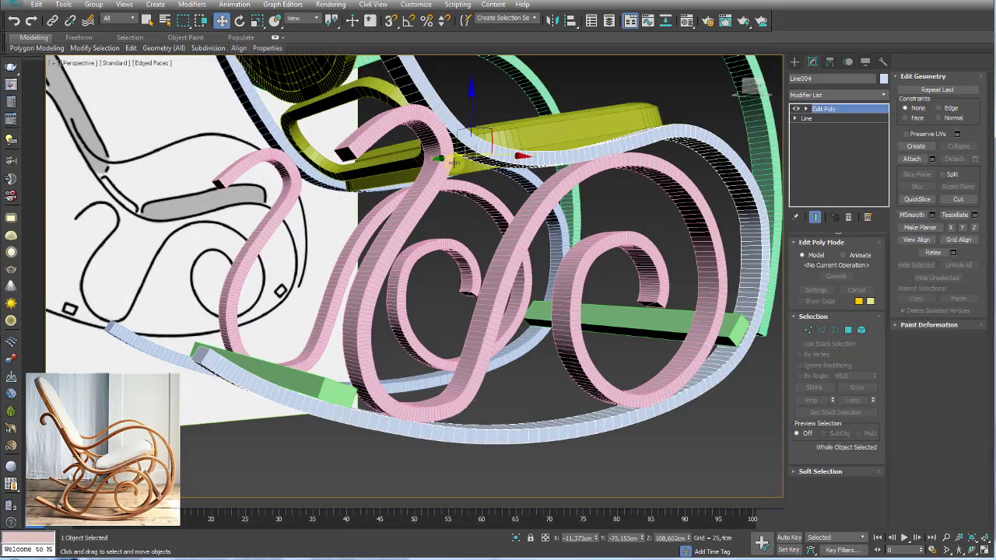
{"action": "left_click", "coordinate": [446, 164]}
{"action": "scroll", "coordinate": [447, 165], "scroll_direction": "up", "scroll_amount": 3}
{"action": "middle_click_drag", "start_coordinate": [596, 255], "coordinate": [761, 239], "text": "alt"}
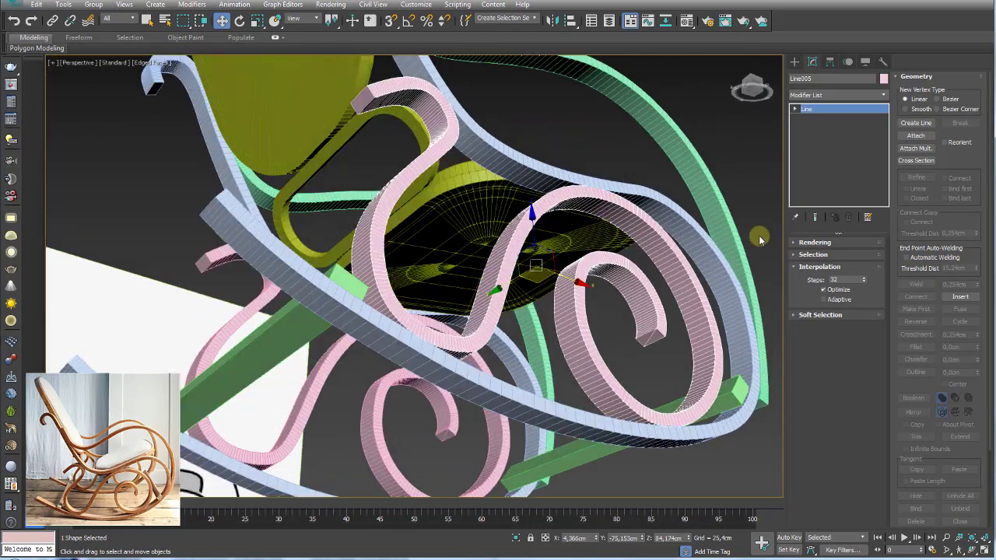
{"action": "left_click", "coordinate": [881, 95]}
{"action": "scroll", "coordinate": [836, 311], "scroll_direction": "down", "scroll_amount": 3}
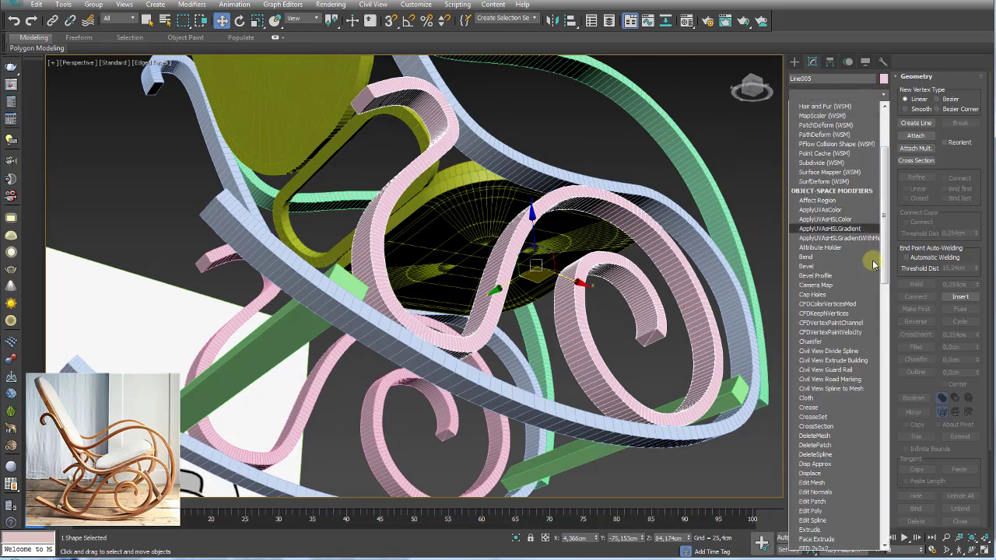
{"action": "left_click", "coordinate": [829, 512]}
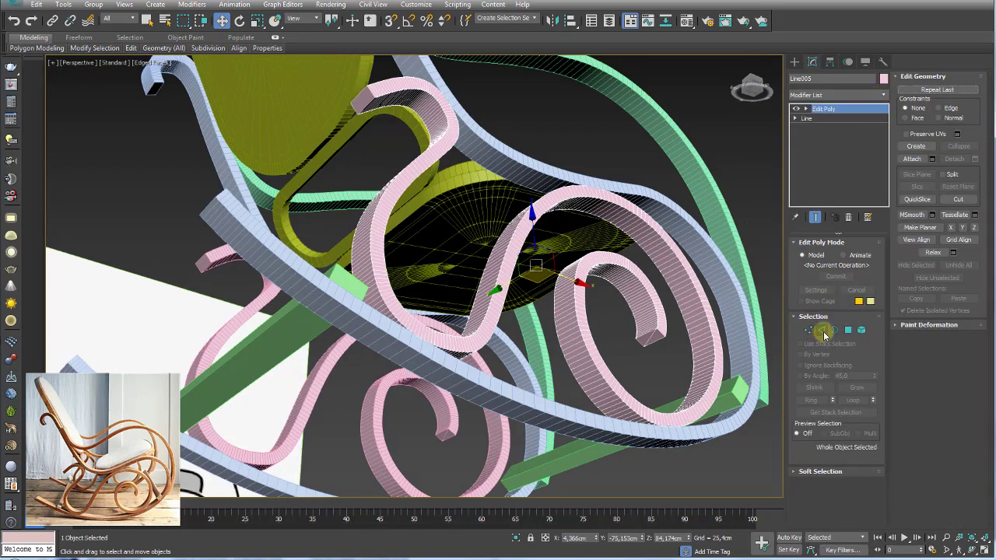
{"action": "left_click", "coordinate": [823, 331]}
{"action": "left_click", "coordinate": [651, 336]}
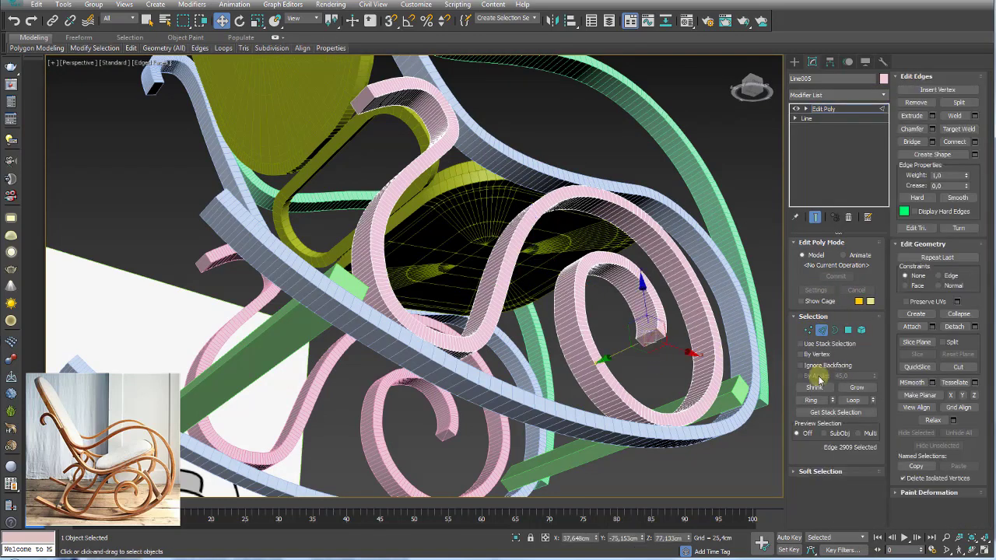
{"action": "left_click", "coordinate": [919, 106]}
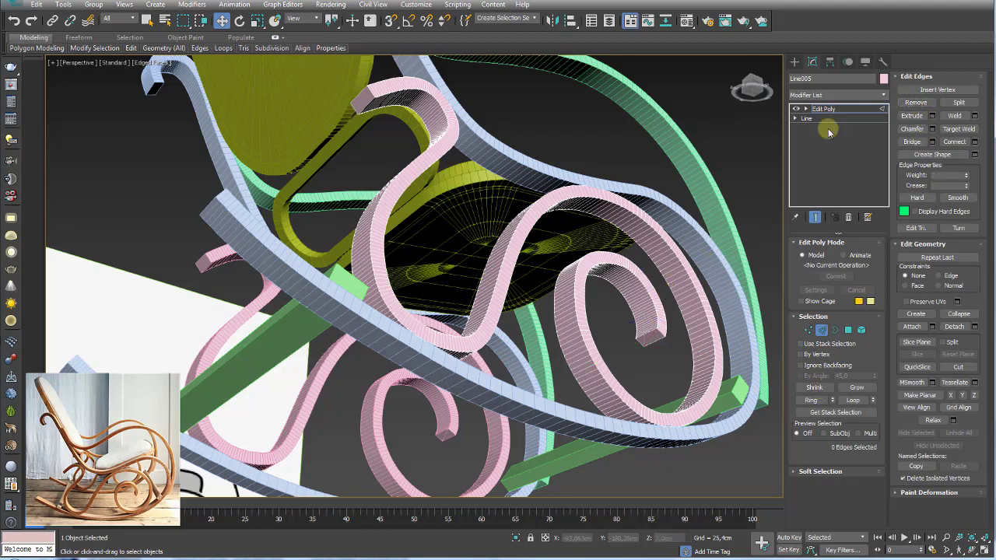
{"action": "left_click", "coordinate": [825, 109]}
{"action": "mouse_move", "coordinate": [467, 273]}
{"action": "middle_mouse_down", "text": "alt"}
{"action": "mouse_move", "coordinate": [536, 330]}
{"action": "mouse_move", "coordinate": [573, 252]}
{"action": "middle_mouse_up", "text": "alt"}
- Ring-select edges on one face of the green Line006 rail and connect them with 2 pinched loops
{"action": "left_click", "coordinate": [615, 217]}
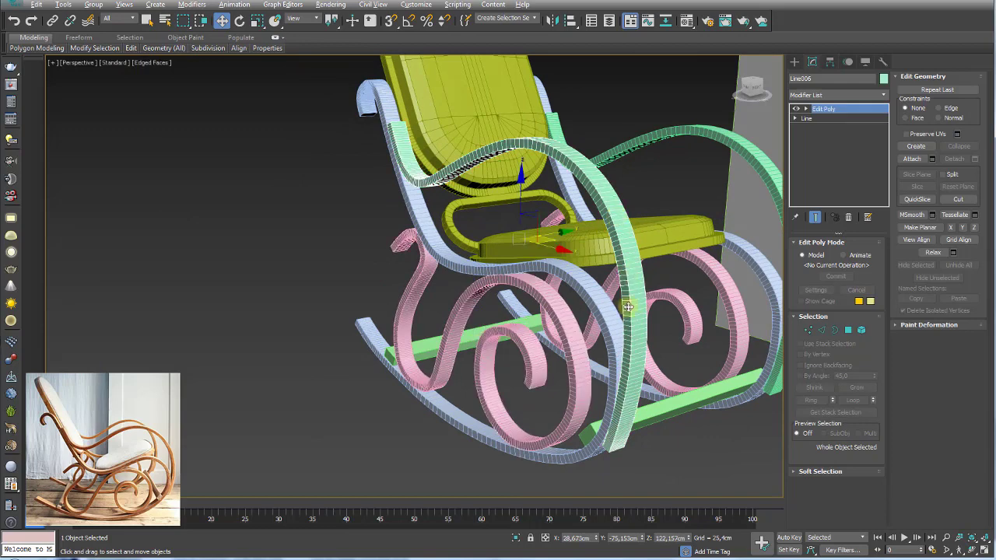
{"action": "middle_click_drag", "start_coordinate": [615, 217], "coordinate": [615, 442], "text": "alt"}
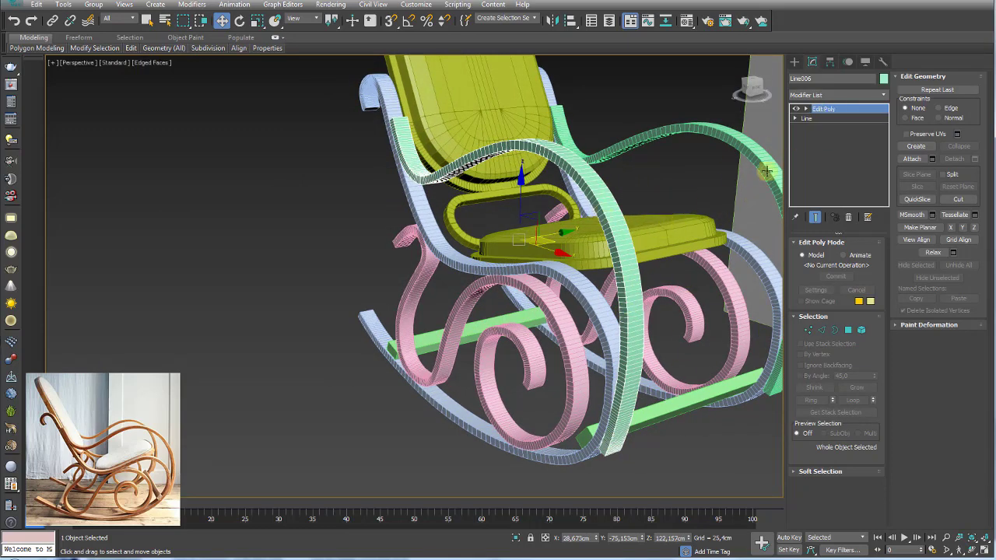
{"action": "middle_click_drag", "start_coordinate": [678, 176], "coordinate": [657, 198], "text": "alt"}
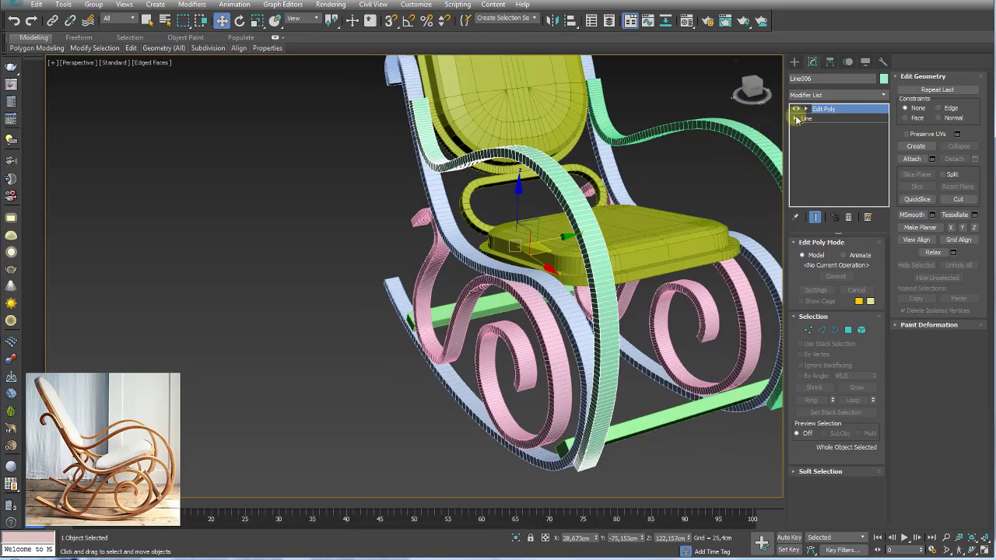
{"action": "left_click", "coordinate": [822, 331]}
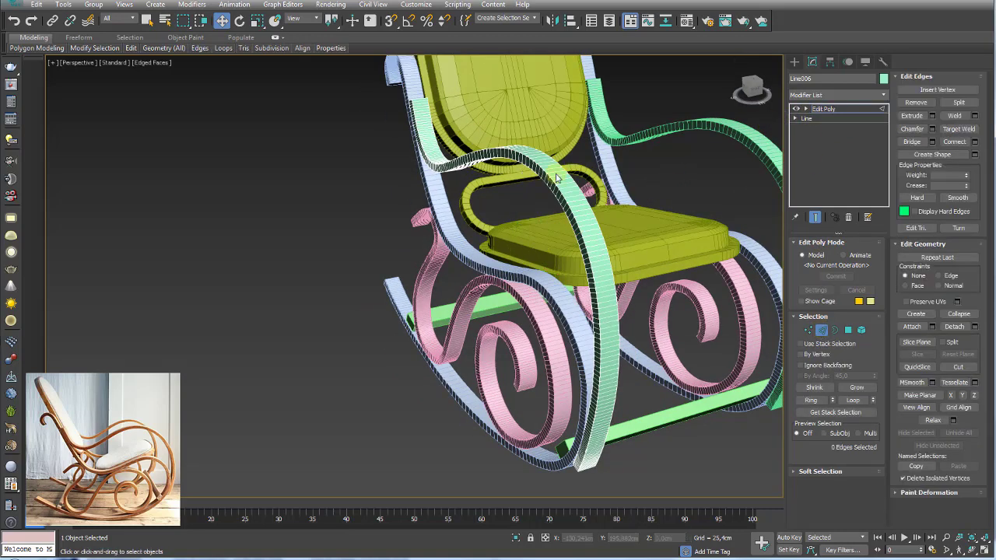
{"action": "left_click", "coordinate": [605, 287]}
{"action": "scroll", "coordinate": [611, 315], "scroll_direction": "up", "scroll_amount": 3}
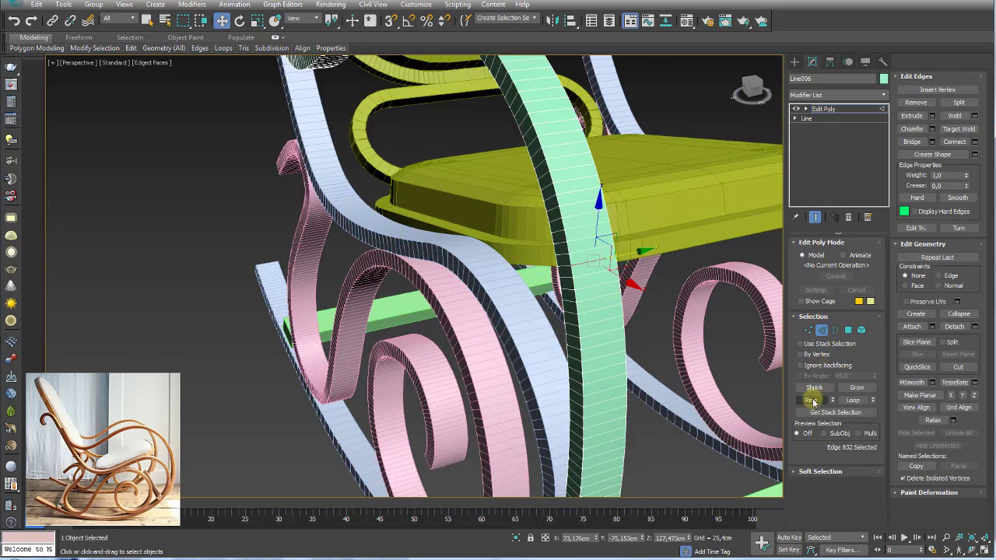
{"action": "left_click", "coordinate": [811, 400]}
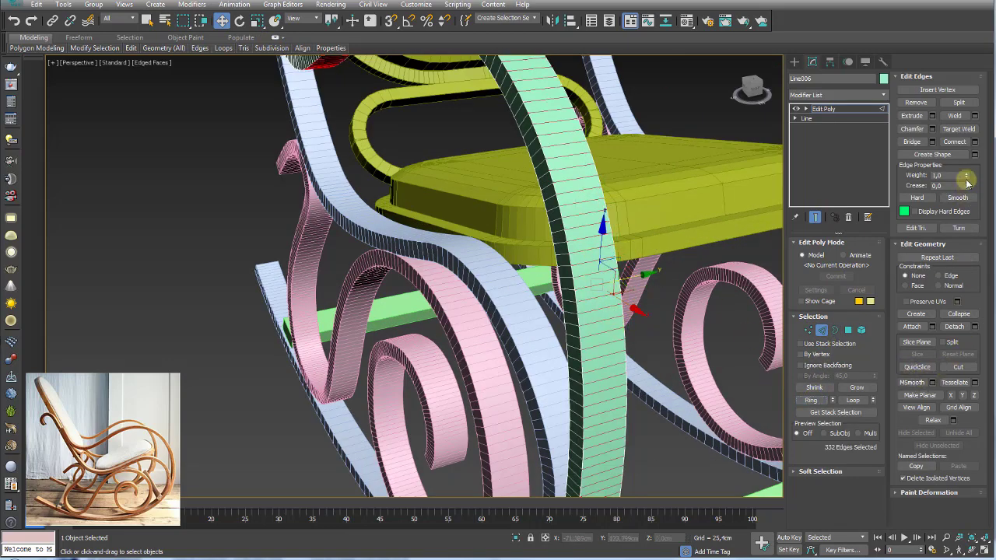
{"action": "left_click", "coordinate": [976, 142]}
{"action": "left_click", "coordinate": [422, 281]}
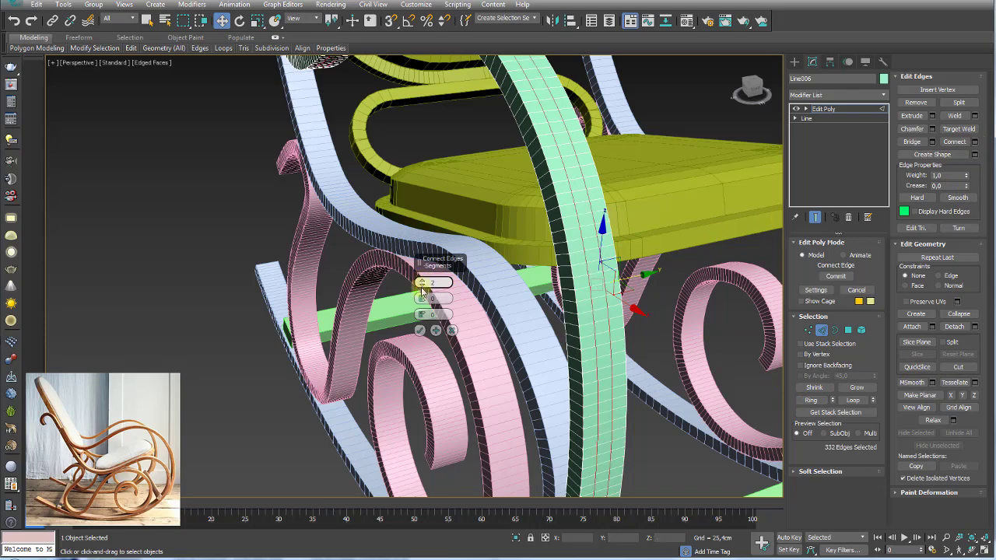
{"action": "mouse_move", "coordinate": [421, 298]}
{"action": "left_mouse_down"}
{"action": "mouse_move", "coordinate": [426, 107]}
{"action": "mouse_move", "coordinate": [427, 234]}
{"action": "left_mouse_up"}
{"action": "left_click", "coordinate": [420, 330]}
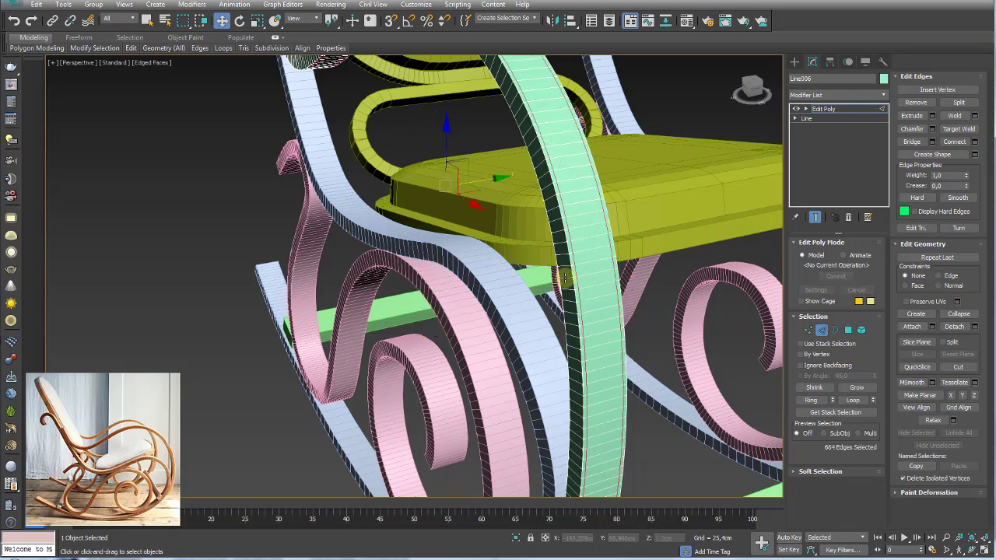
- Add the same 2-segment pinched connect on the rail's other face, then return to object level
{"action": "left_click", "coordinate": [565, 277]}
{"action": "left_click", "coordinate": [812, 400]}
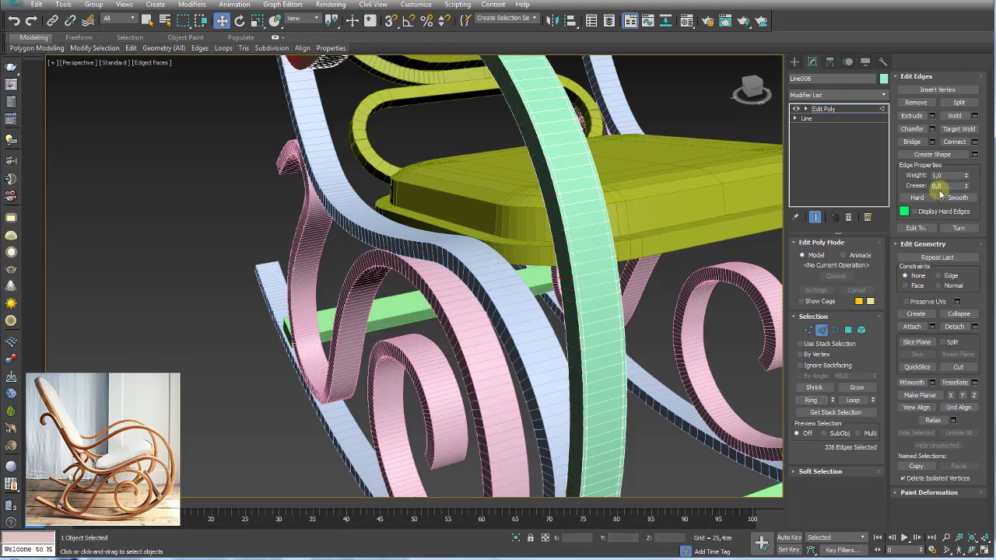
{"action": "left_click", "coordinate": [975, 142]}
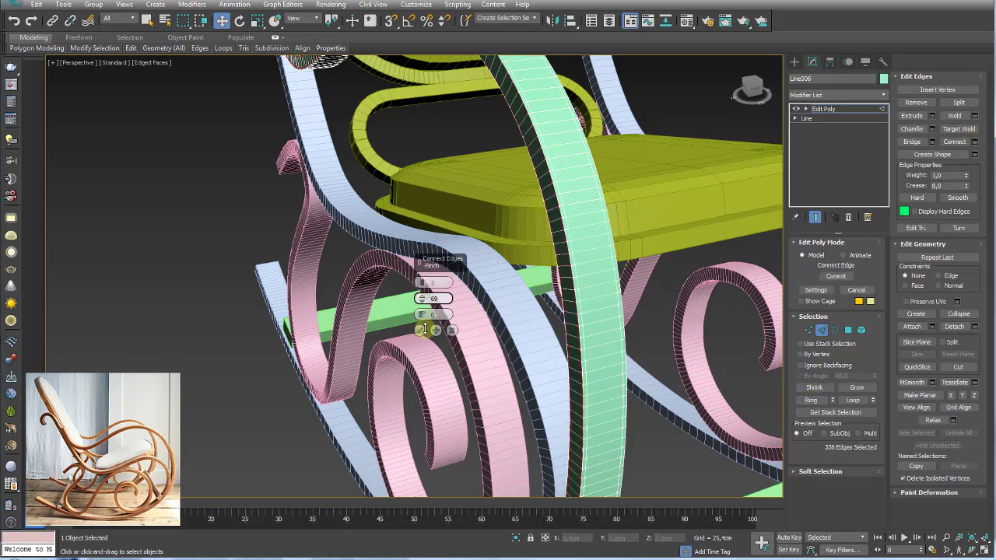
{"action": "left_click_drag", "start_coordinate": [425, 329], "coordinate": [428, 342]}
{"action": "middle_click_drag", "start_coordinate": [516, 317], "coordinate": [600, 282], "text": "alt"}
{"action": "scroll", "coordinate": [642, 296], "scroll_direction": "up", "scroll_amount": 5}
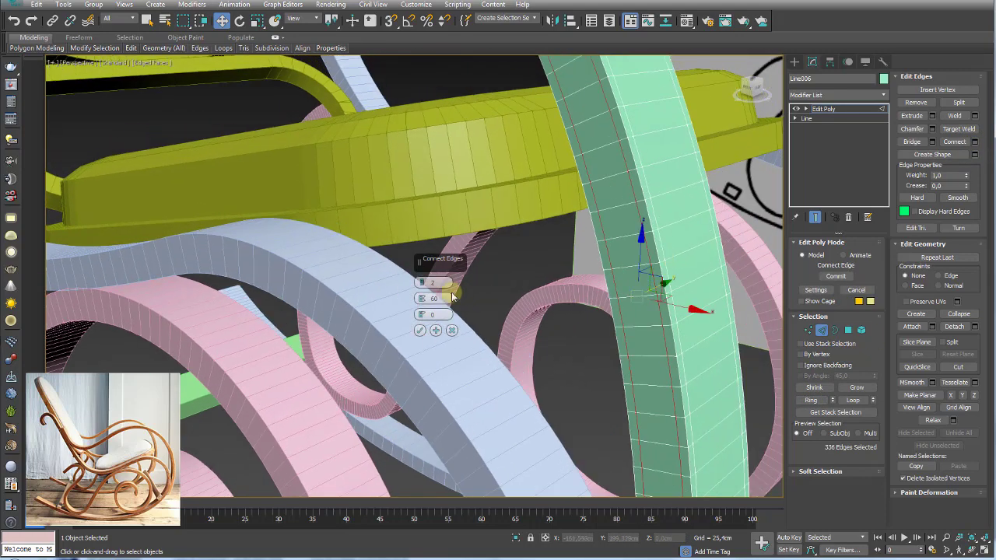
{"action": "left_click", "coordinate": [419, 330]}
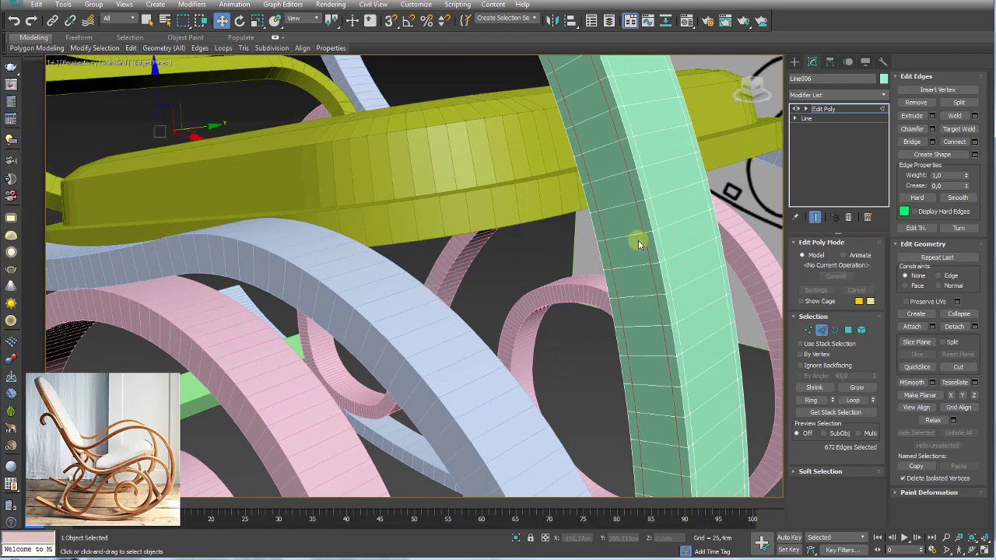
{"action": "left_click", "coordinate": [826, 111]}
{"action": "scroll", "coordinate": [456, 289], "scroll_direction": "down", "scroll_amount": 10}
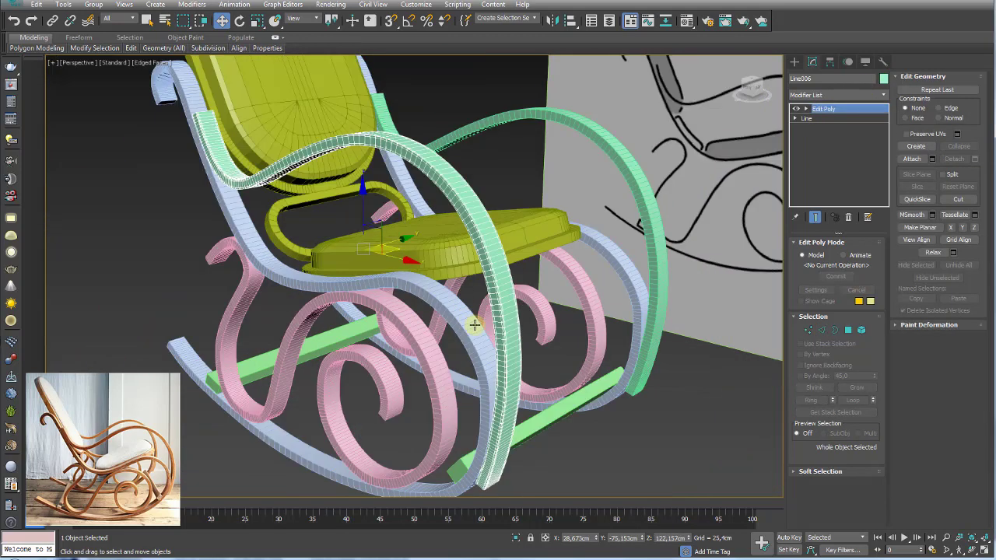
- Connect edge rings on both faces of the blue rocker strip with two pinched loops
{"action": "left_click", "coordinate": [822, 330]}
{"action": "scroll", "coordinate": [451, 350], "scroll_direction": "up", "scroll_amount": 3}
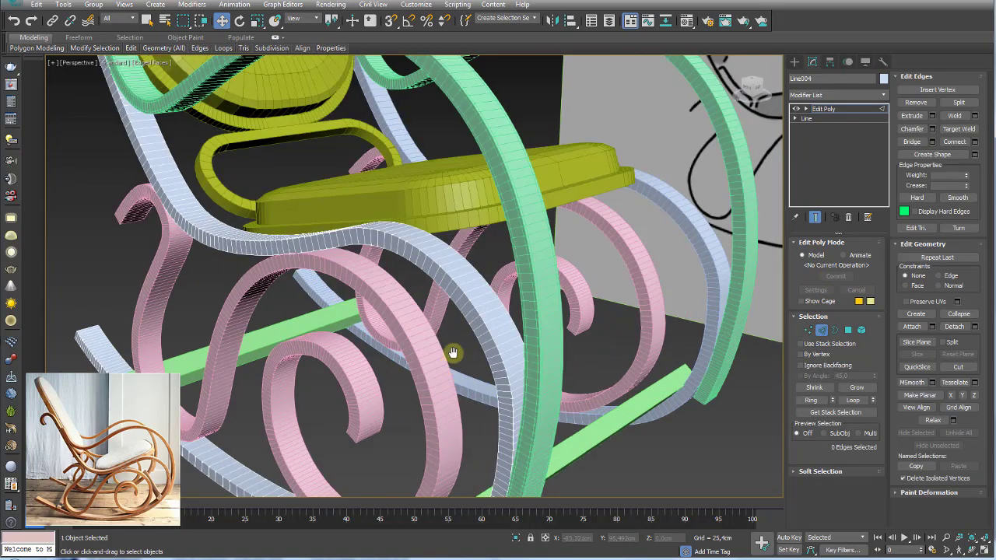
{"action": "scroll", "coordinate": [542, 287], "scroll_direction": "up", "scroll_amount": 5}
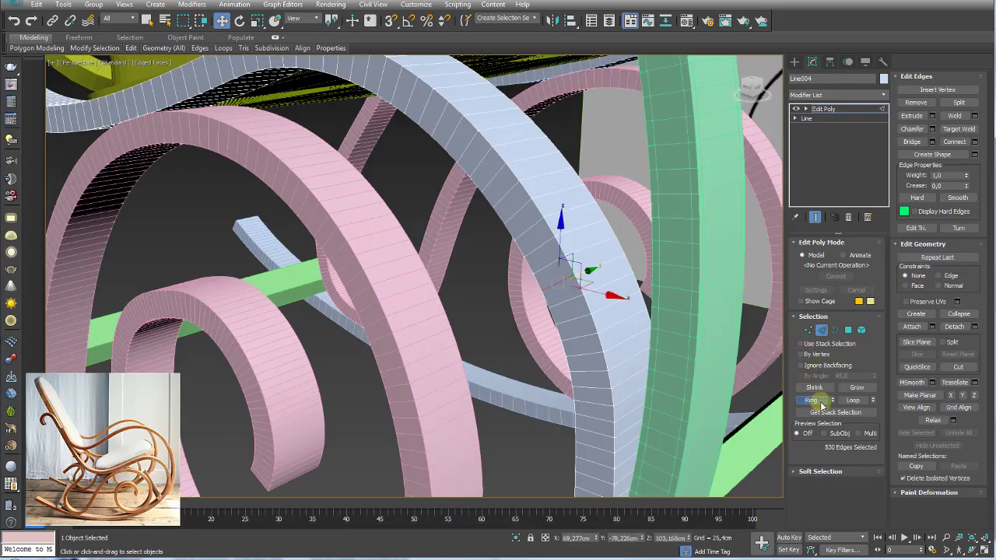
{"action": "left_click", "coordinate": [974, 142]}
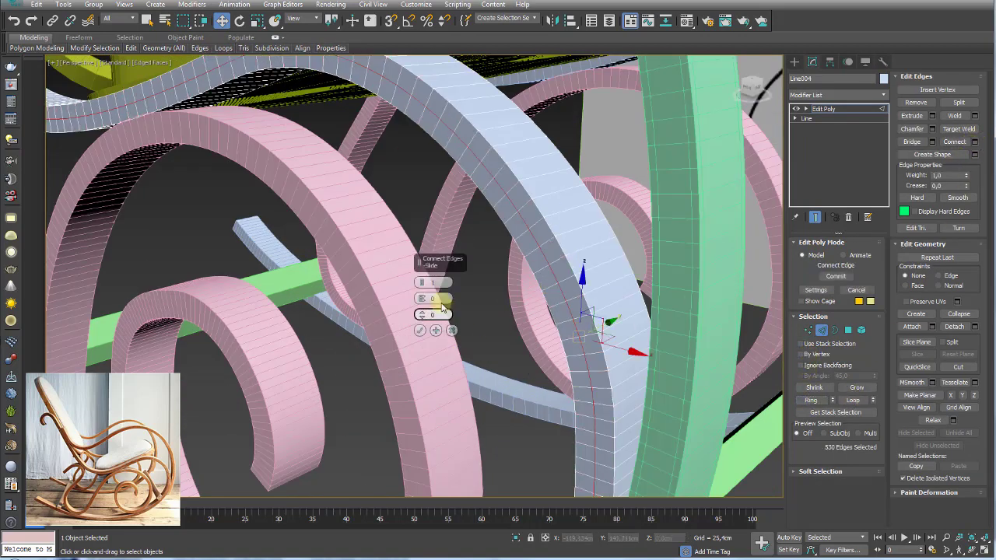
{"action": "mouse_move", "coordinate": [421, 283]}
{"action": "left_mouse_down"}
{"action": "mouse_move", "coordinate": [424, 301]}
{"action": "mouse_move", "coordinate": [426, 147]}
{"action": "left_mouse_up"}
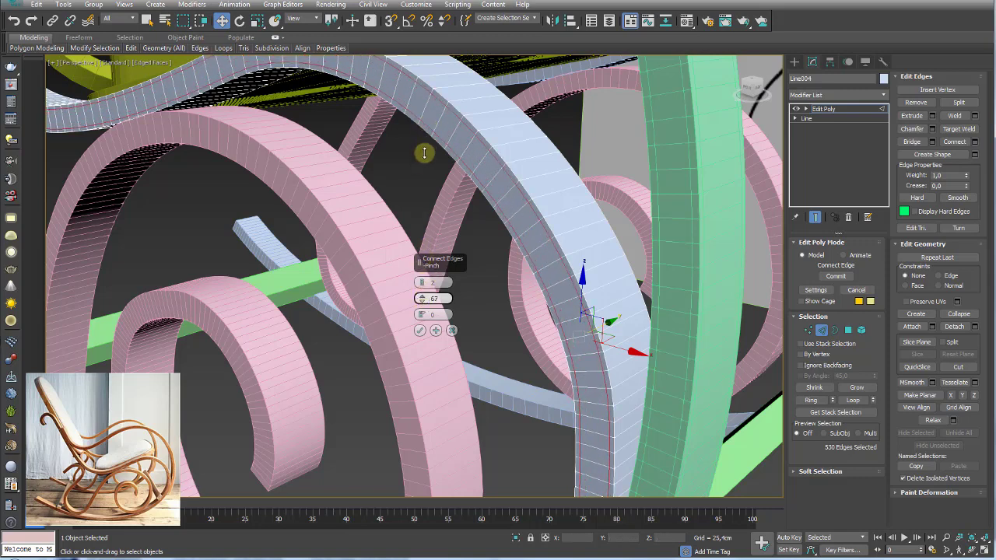
{"action": "left_click", "coordinate": [420, 330]}
{"action": "left_click", "coordinate": [587, 249]}
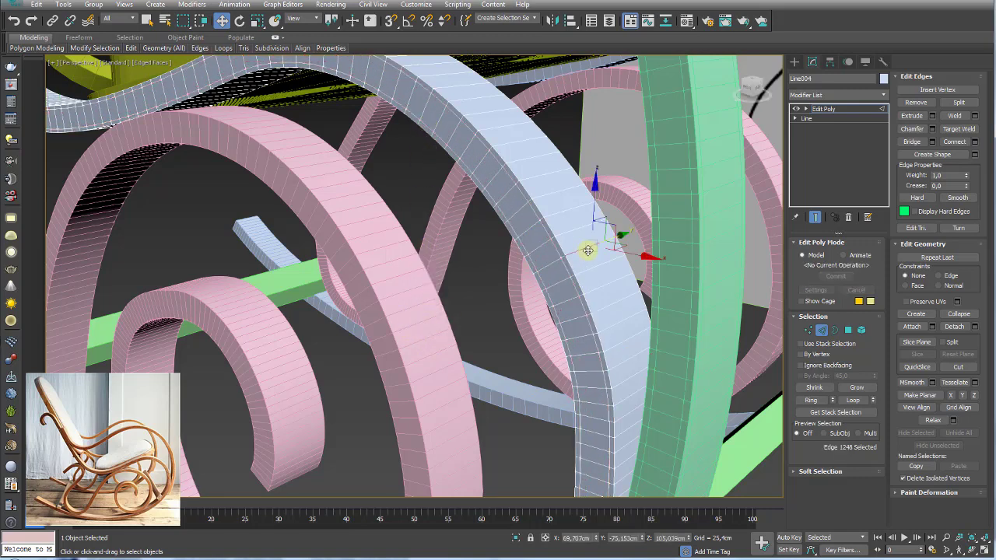
{"action": "left_click", "coordinate": [811, 399]}
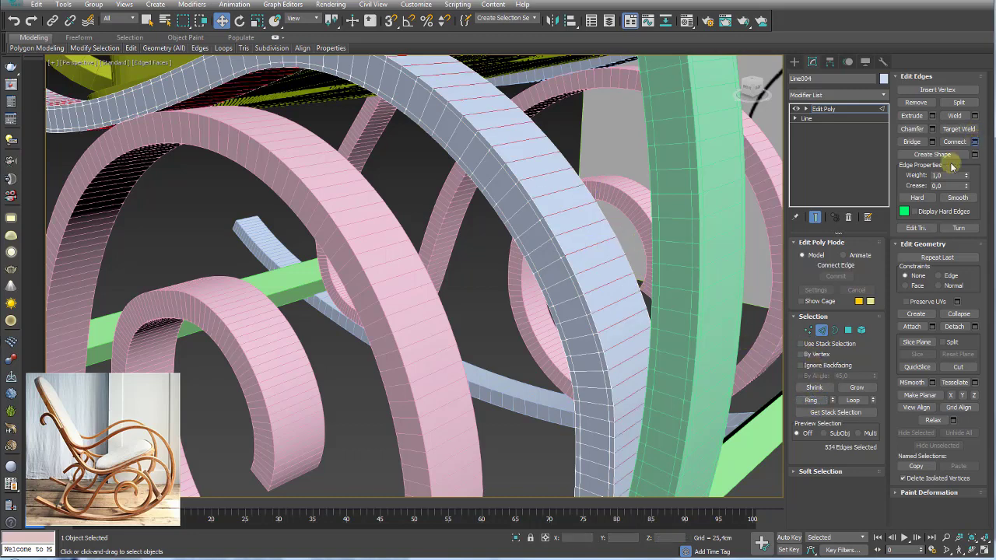
{"action": "left_click", "coordinate": [975, 141]}
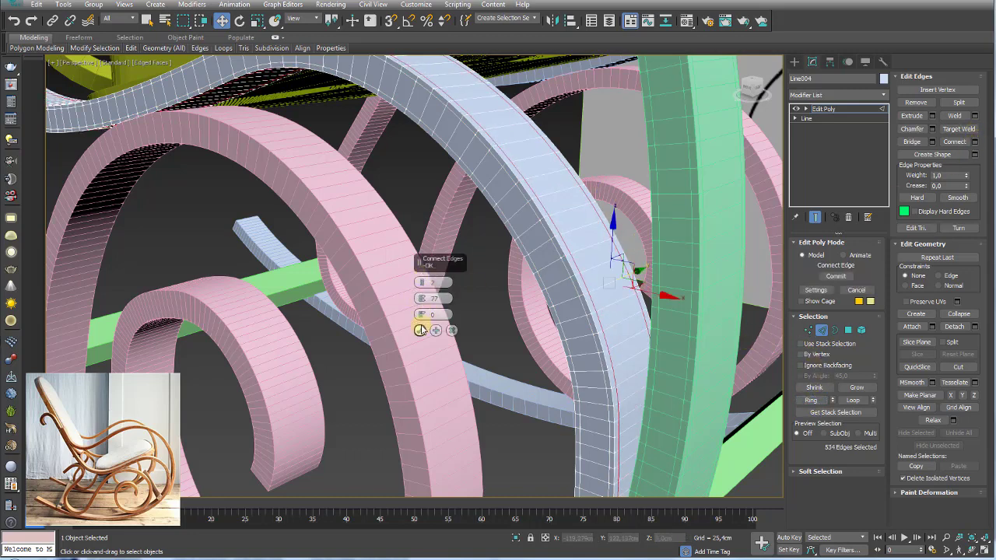
{"action": "left_click", "coordinate": [419, 330]}
{"action": "left_click", "coordinate": [817, 109]}
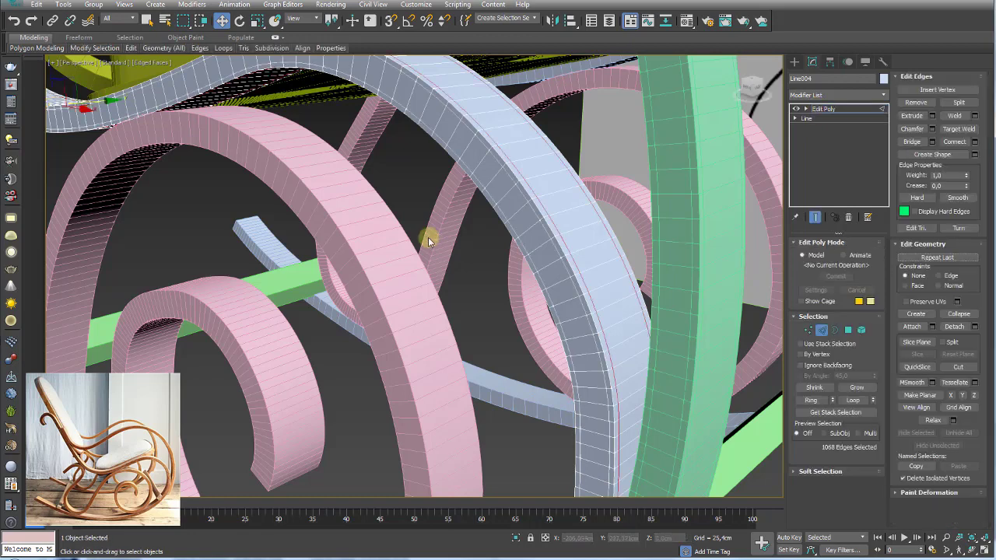
{"action": "left_click", "coordinate": [823, 109]}
- Ring-select edges on the pink curled strip and connect them with pinched loops
{"action": "left_click", "coordinate": [424, 268]}
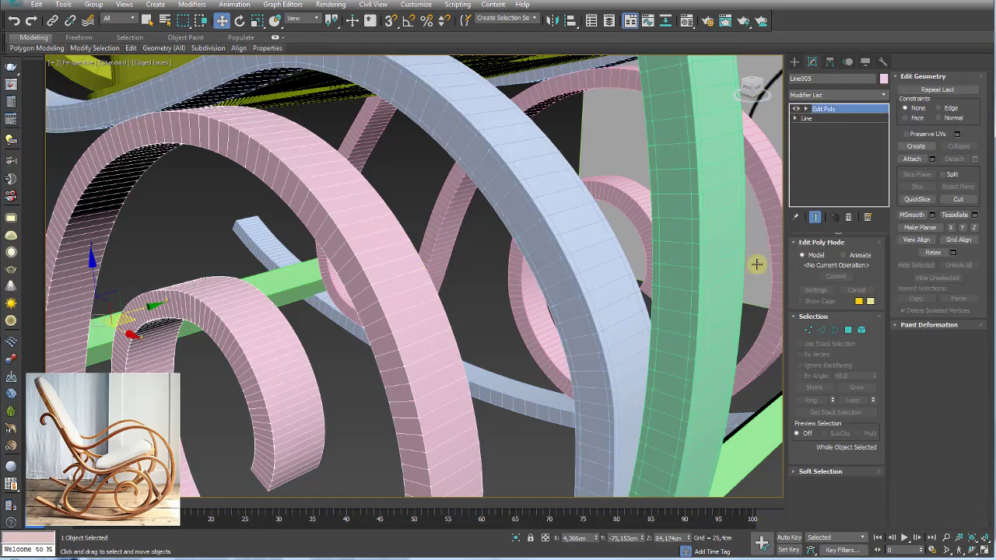
{"action": "left_click", "coordinate": [821, 329]}
{"action": "left_click", "coordinate": [406, 308]}
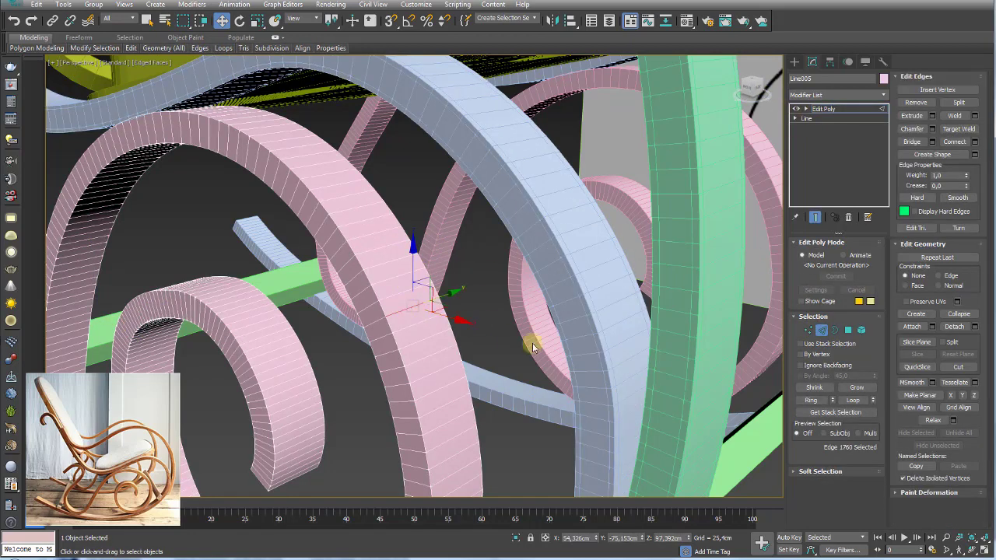
{"action": "left_click", "coordinate": [811, 400]}
{"action": "key", "text": "ctrl+shift+e"}
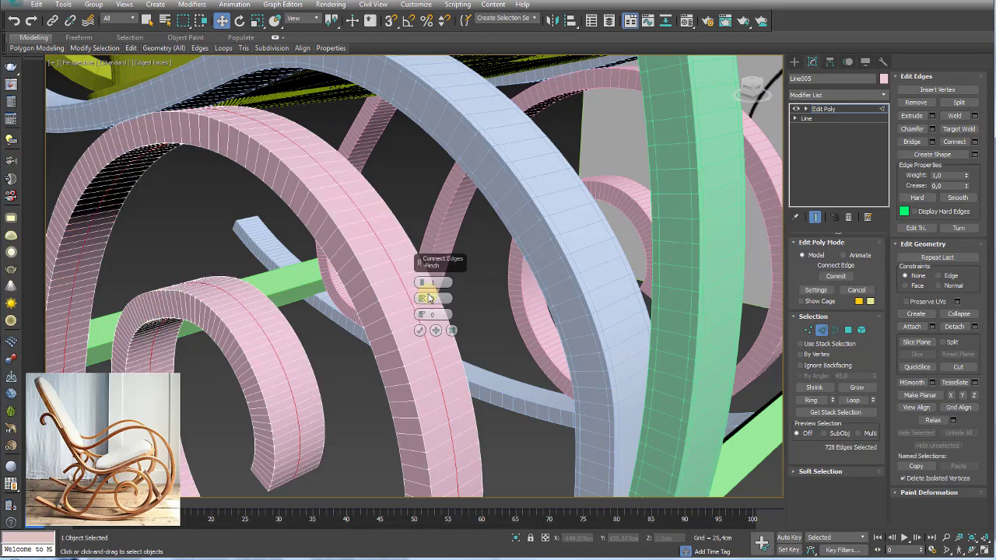
{"action": "left_click", "coordinate": [420, 330]}
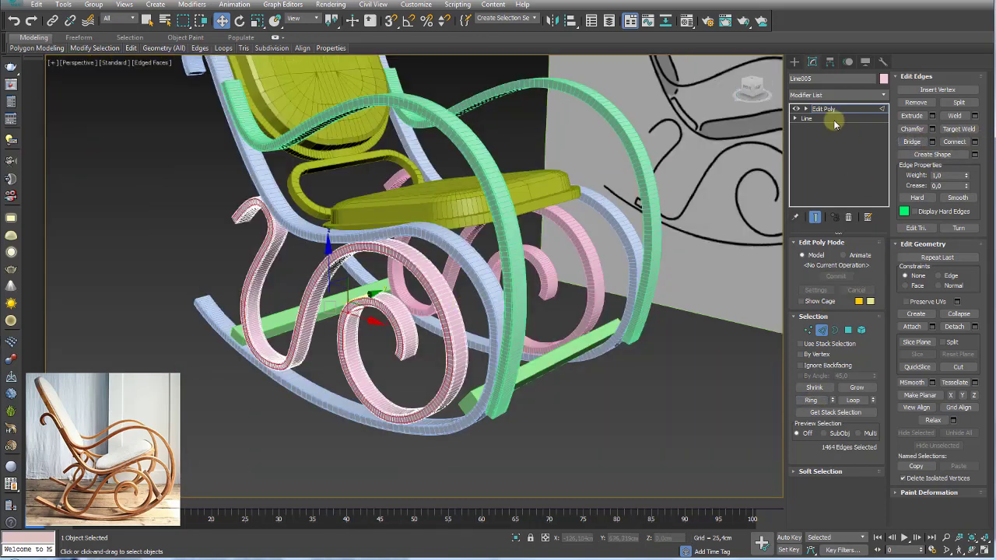
{"action": "scroll", "coordinate": [418, 333], "scroll_direction": "down", "scroll_amount": 5}
{"action": "left_click", "coordinate": [824, 108]}
{"action": "mouse_move", "coordinate": [459, 297]}
{"action": "middle_mouse_down", "text": "alt"}
{"action": "mouse_move", "coordinate": [516, 288]}
{"action": "mouse_move", "coordinate": [518, 270]}
{"action": "middle_mouse_up", "text": "alt"}
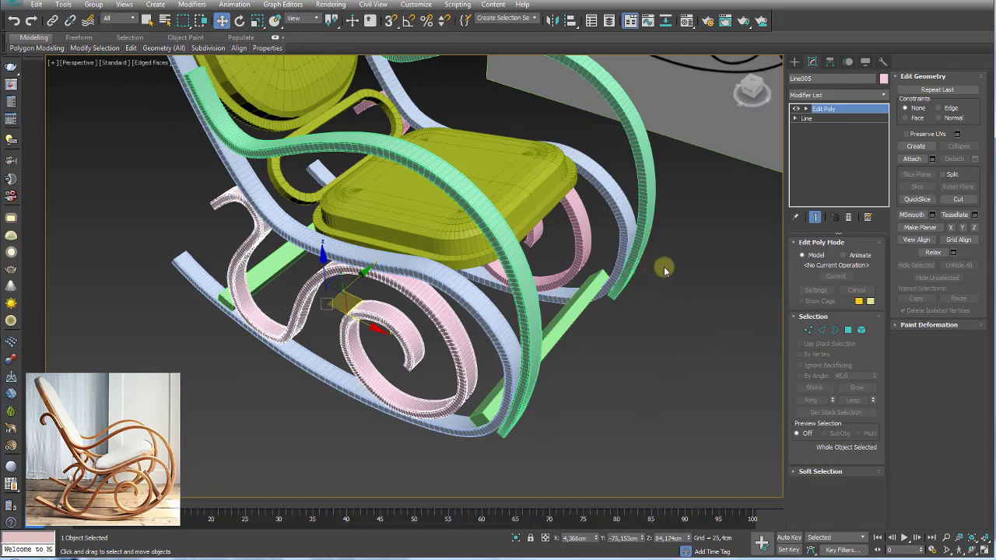
{"action": "middle_click_drag", "start_coordinate": [664, 270], "coordinate": [594, 272], "text": "alt"}
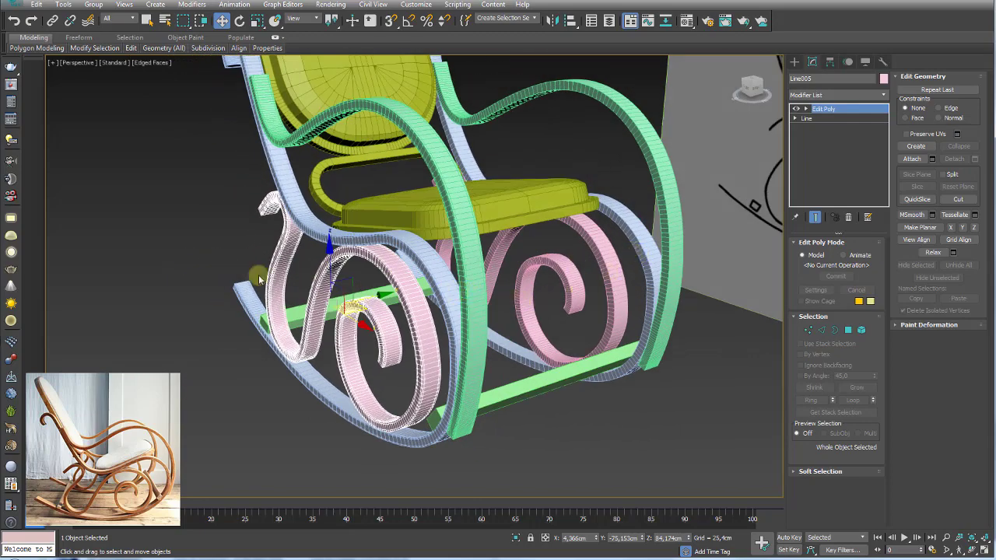
{"action": "middle_click_drag", "start_coordinate": [437, 315], "coordinate": [440, 297], "text": "alt"}
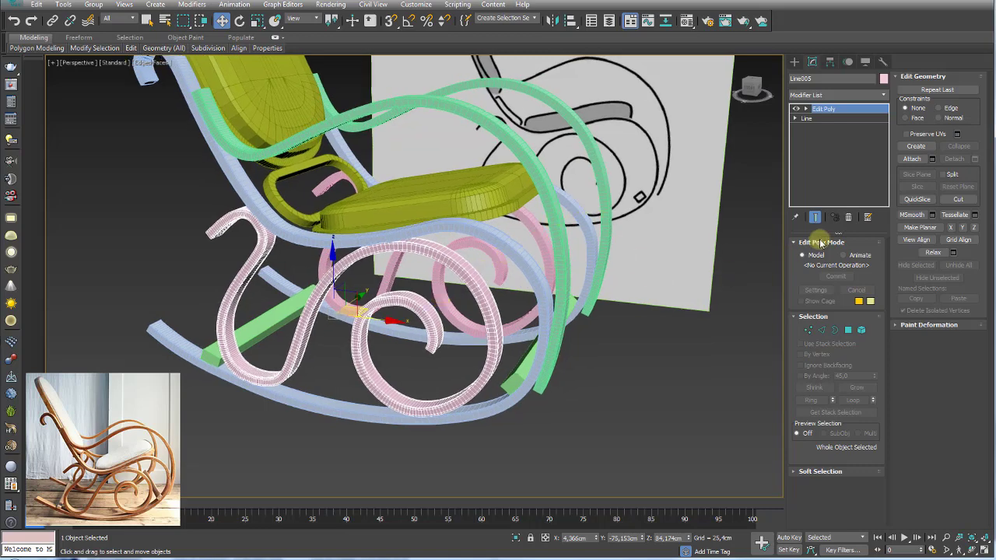
- Attach both blue frame strips to the pink Line005 curl
{"action": "left_click", "coordinate": [915, 159]}
{"action": "left_click", "coordinate": [523, 257]}
{"action": "left_click", "coordinate": [556, 235]}
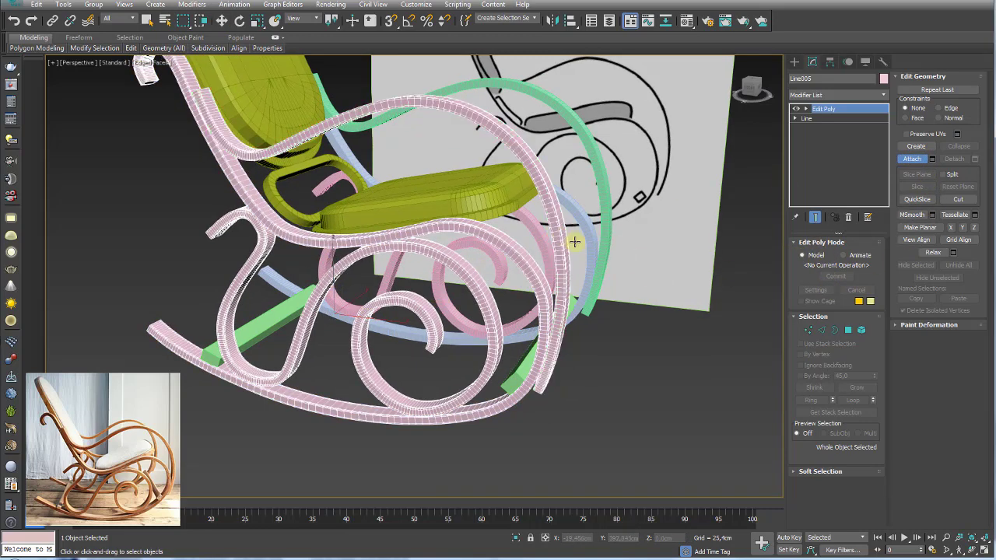
{"action": "key", "text": "w"}
- Select the green rung Box002 and bring it into close view
{"action": "mouse_move", "coordinate": [618, 283]}
{"action": "middle_mouse_down", "text": "alt"}
{"action": "mouse_move", "coordinate": [607, 400]}
{"action": "mouse_move", "coordinate": [473, 410]}
{"action": "middle_mouse_up", "text": "alt"}
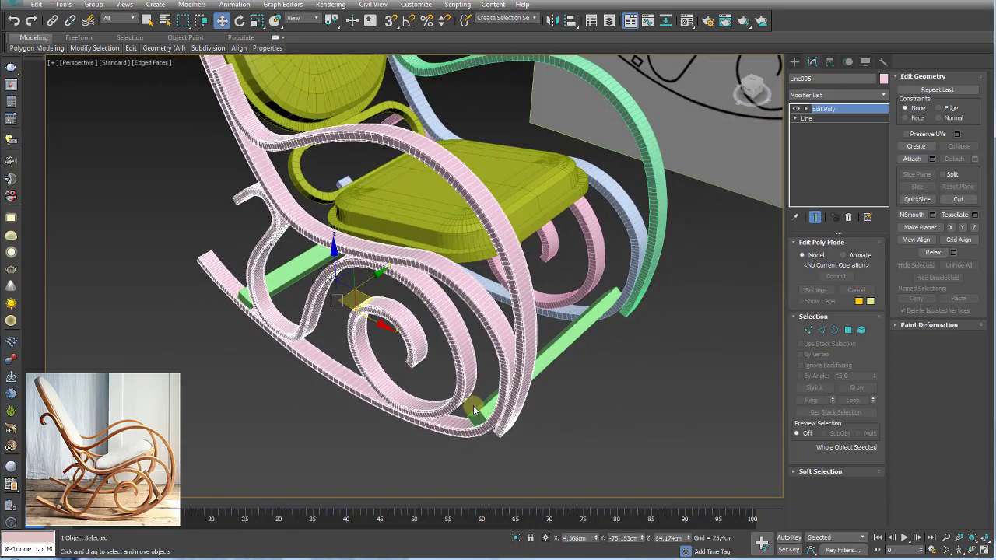
{"action": "left_click", "coordinate": [475, 408]}
{"action": "scroll", "coordinate": [529, 389], "scroll_direction": "up", "scroll_amount": 3}
{"action": "scroll", "coordinate": [547, 379], "scroll_direction": "up", "scroll_amount": 3}
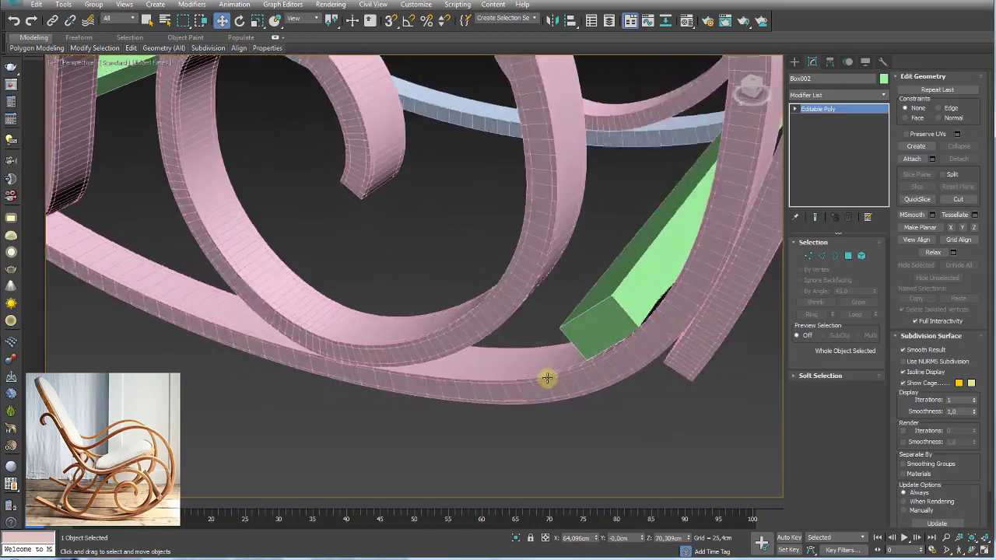
{"action": "mouse_move", "coordinate": [547, 378]}
{"action": "middle_mouse_down", "text": "alt"}
{"action": "mouse_move", "coordinate": [600, 362]}
{"action": "mouse_move", "coordinate": [522, 395]}
{"action": "mouse_move", "coordinate": [615, 343]}
{"action": "middle_mouse_up", "text": "alt"}
- Connect edge rings on both sides of the rung with two pinched loops
{"action": "left_click", "coordinate": [829, 261]}
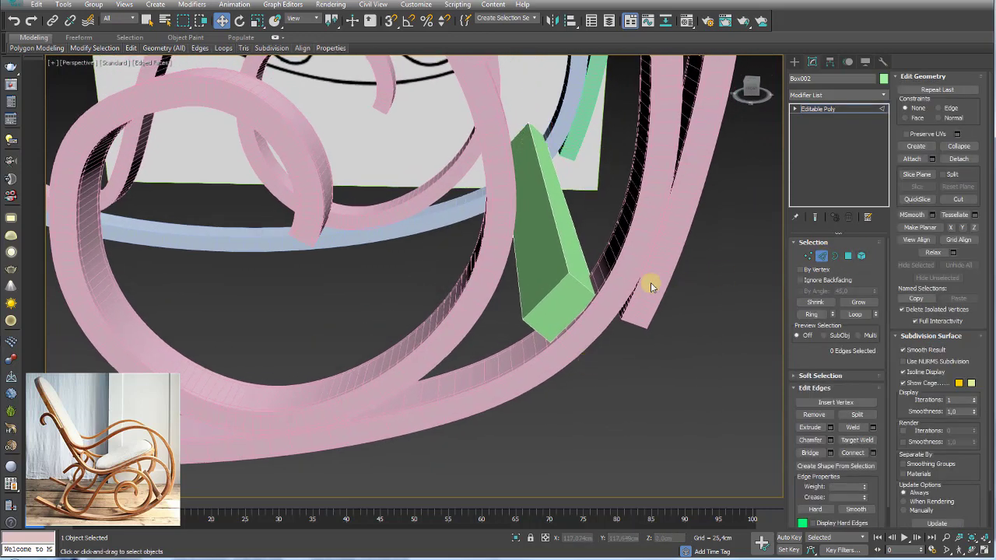
{"action": "left_click", "coordinate": [557, 288]}
{"action": "left_click", "coordinate": [813, 315]}
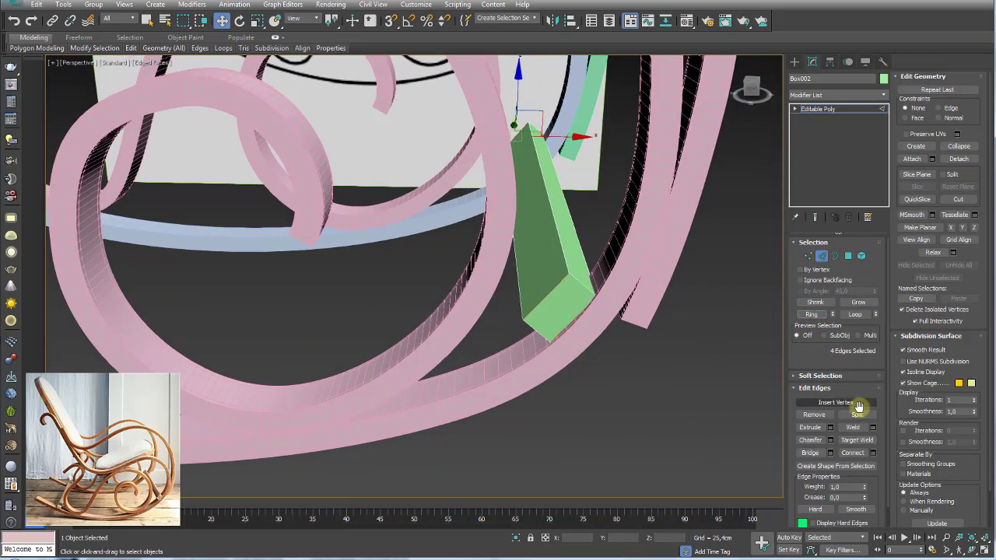
{"action": "left_click", "coordinate": [872, 452]}
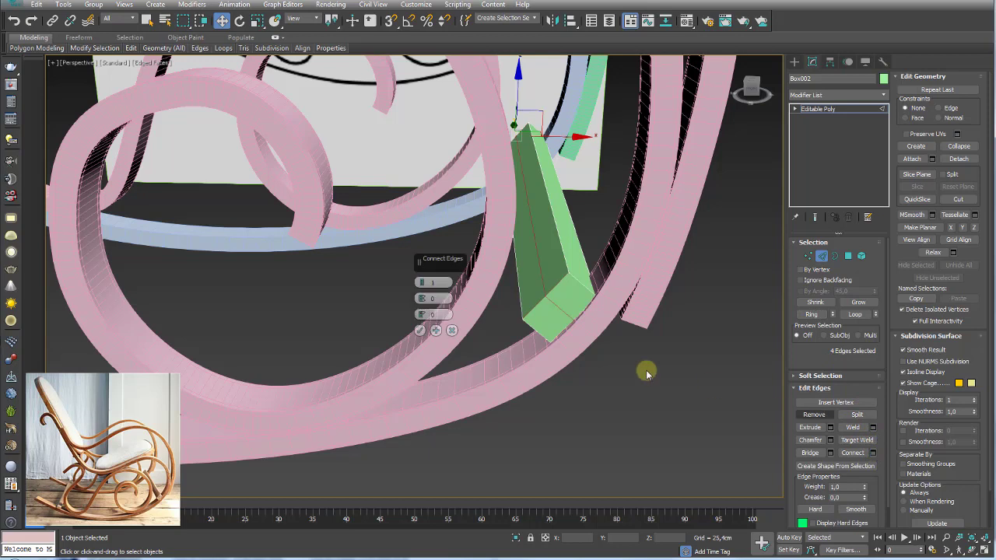
{"action": "left_click", "coordinate": [423, 281]}
{"action": "left_click_drag", "start_coordinate": [421, 299], "coordinate": [427, 150]}
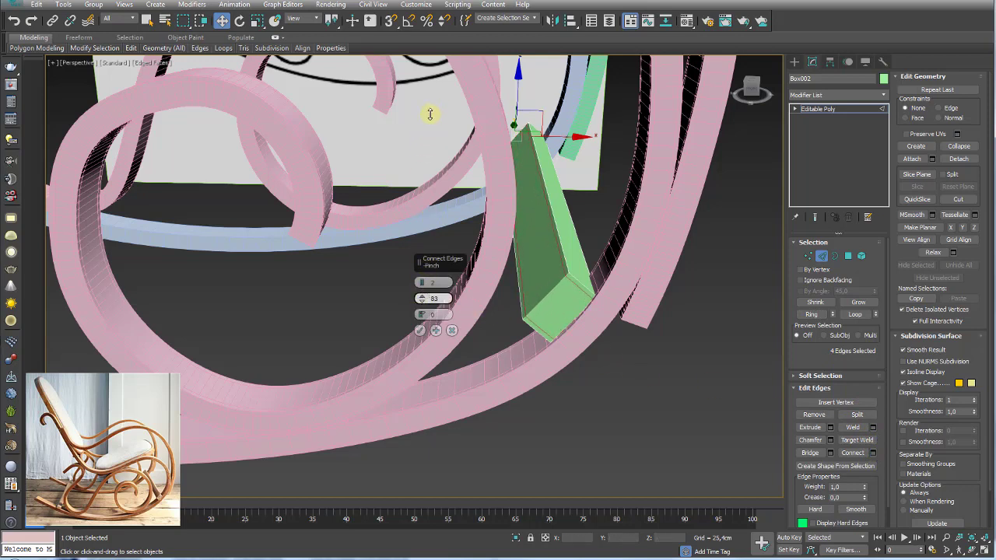
{"action": "left_click", "coordinate": [420, 330]}
{"action": "left_click", "coordinate": [580, 281]}
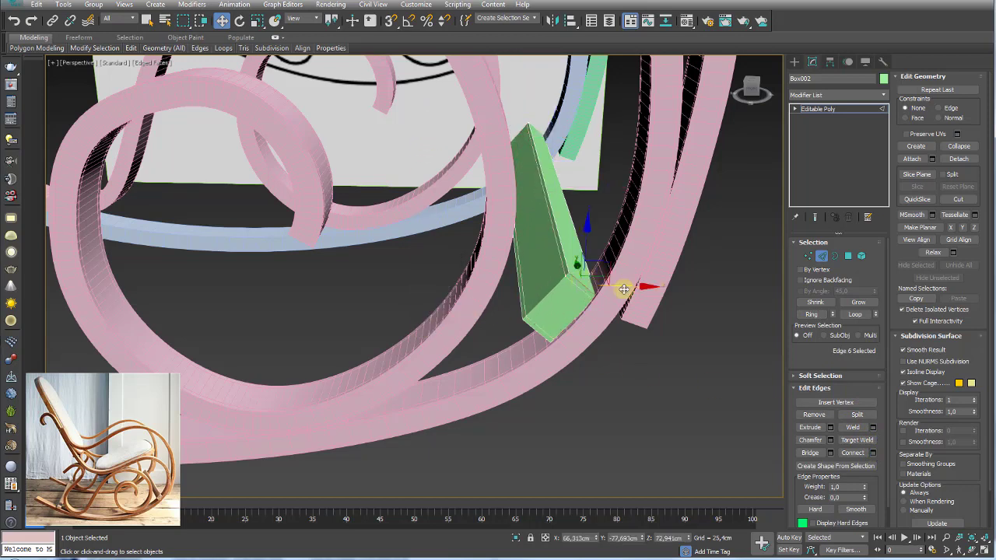
{"action": "left_click", "coordinate": [810, 314]}
{"action": "left_click", "coordinate": [873, 452]}
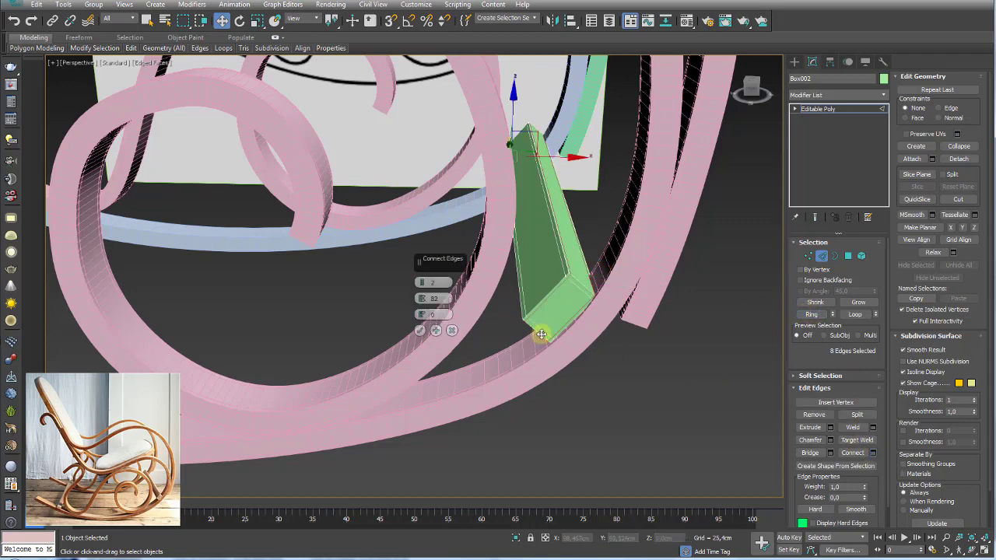
{"action": "left_click", "coordinate": [420, 330]}
- Ring-select the rung's edges and connect them with 5 segments, then return to object level
{"action": "left_click", "coordinate": [563, 261]}
{"action": "middle_click_drag", "start_coordinate": [563, 261], "coordinate": [636, 294], "text": "alt"}
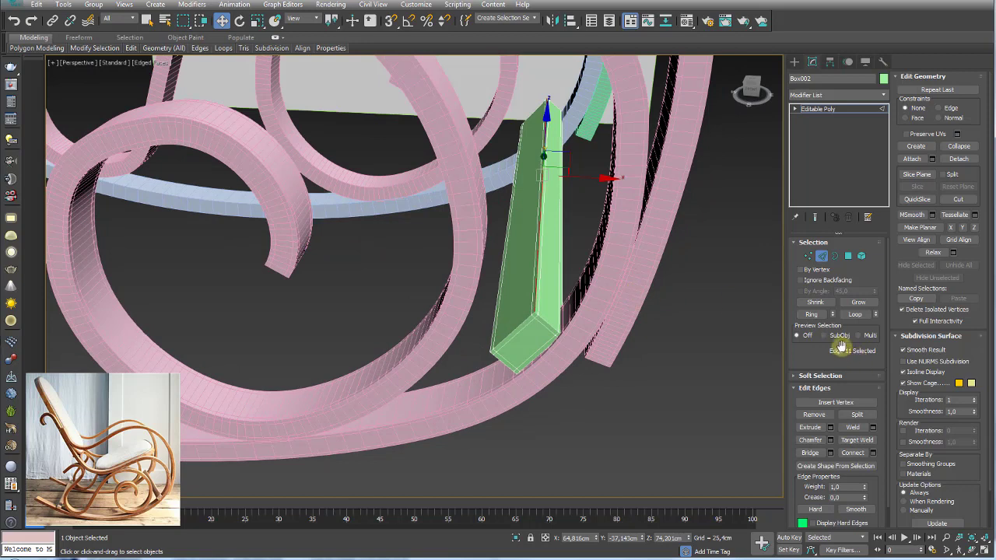
{"action": "left_click", "coordinate": [811, 313]}
{"action": "left_click", "coordinate": [872, 452]}
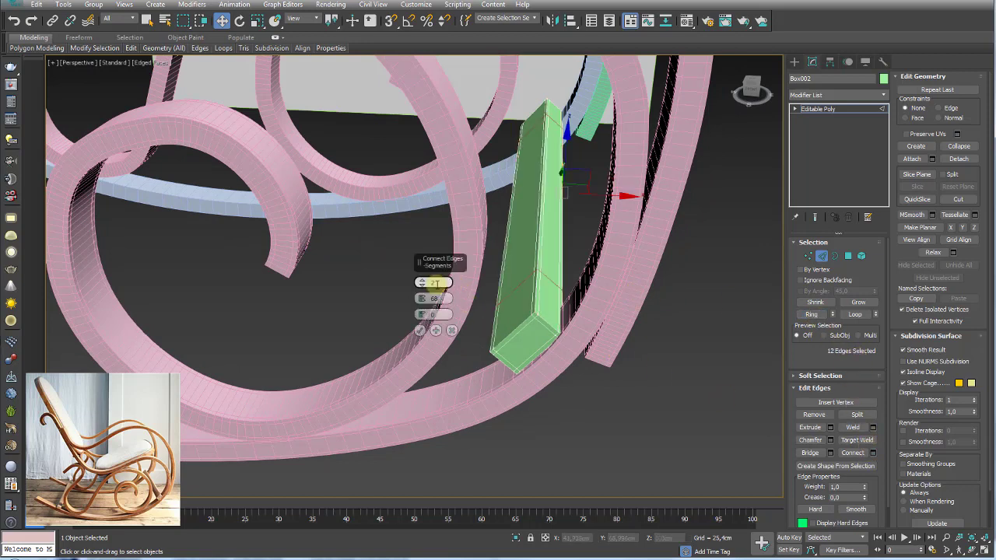
{"action": "left_click_drag", "start_coordinate": [422, 277], "coordinate": [430, 357]}
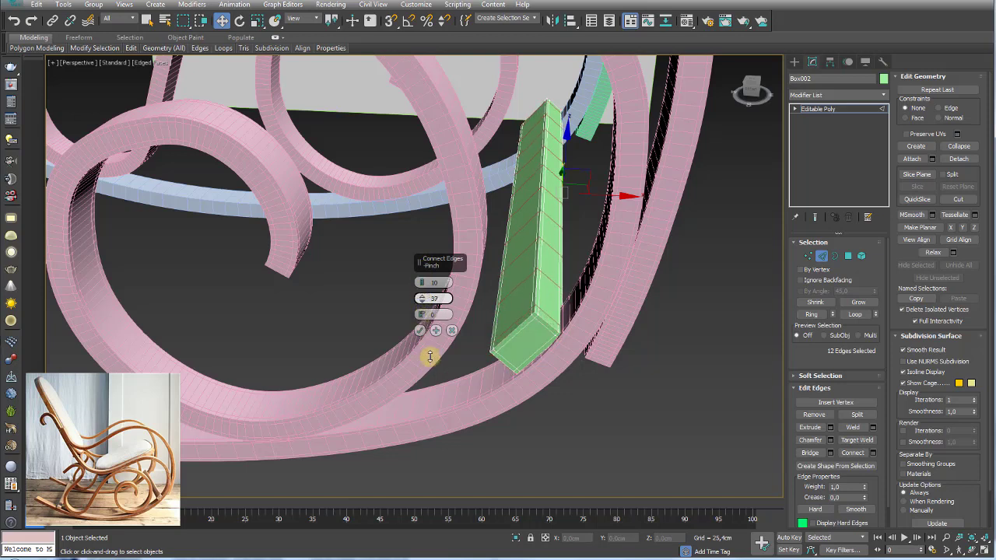
{"action": "mouse_move", "coordinate": [421, 282]}
{"action": "left_mouse_down"}
{"action": "mouse_move", "coordinate": [421, 302]}
{"action": "mouse_move", "coordinate": [435, 191]}
{"action": "left_mouse_up"}
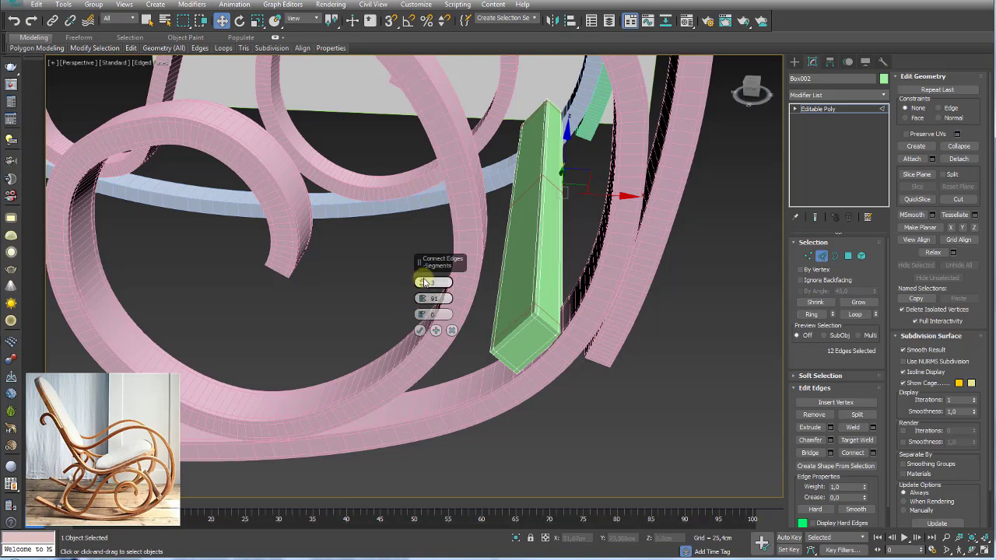
{"action": "left_click_drag", "start_coordinate": [424, 283], "coordinate": [530, 184]}
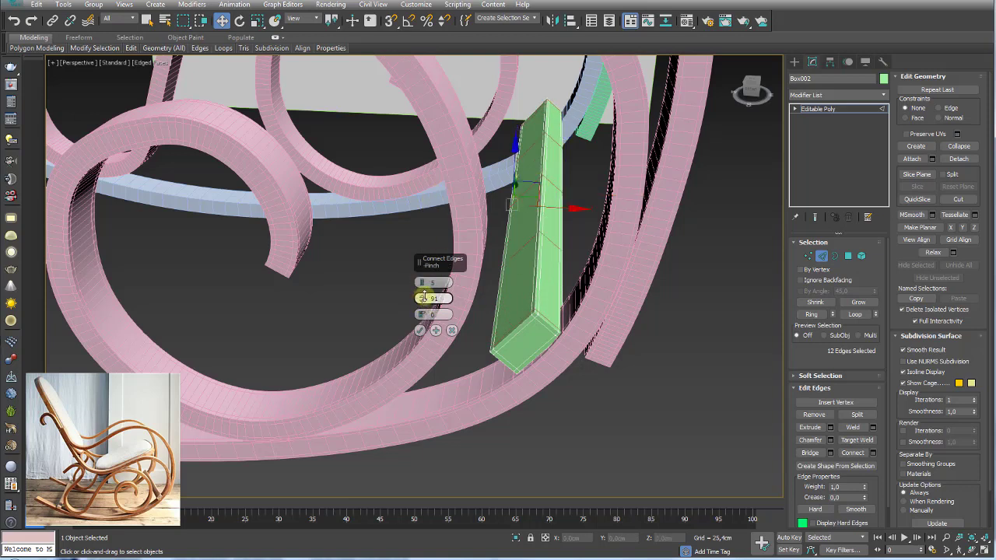
{"action": "left_click", "coordinate": [420, 330]}
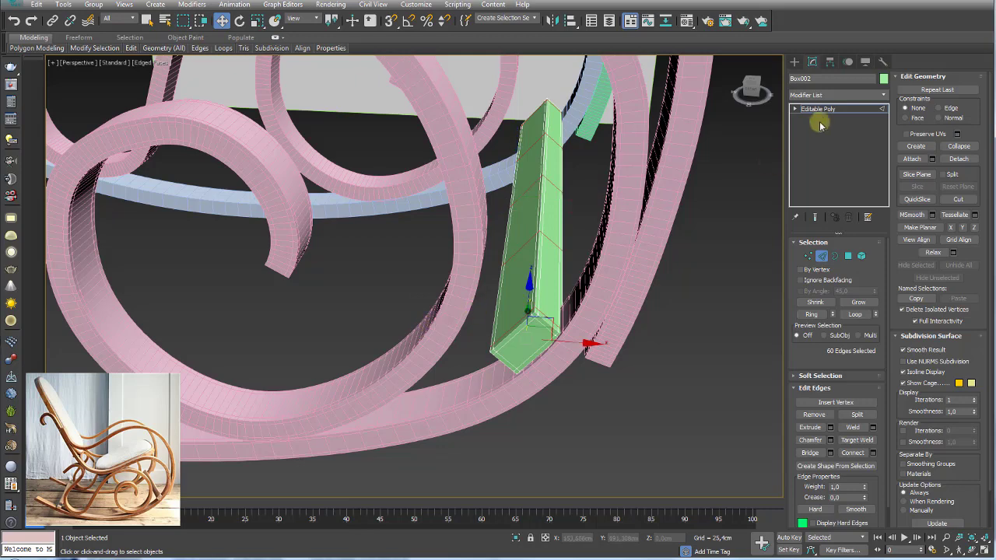
{"action": "left_click", "coordinate": [819, 109]}
{"action": "scroll", "coordinate": [587, 207], "scroll_direction": "down", "scroll_amount": 6}
{"action": "middle_click_drag", "start_coordinate": [587, 206], "coordinate": [281, 288], "text": "alt"}
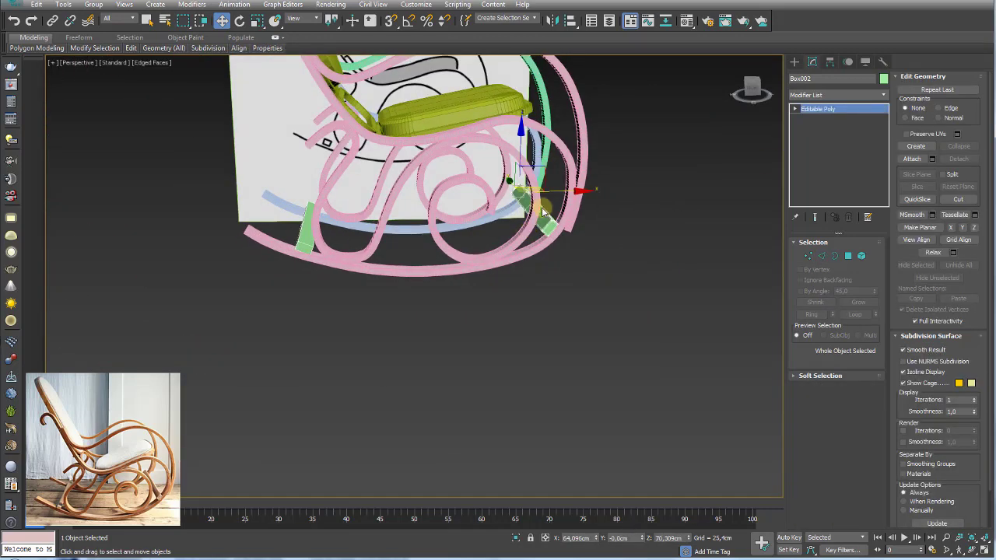
- In Element mode and Front view, copy the rung block onto the small square at the rocker's front
{"action": "left_click", "coordinate": [861, 255]}
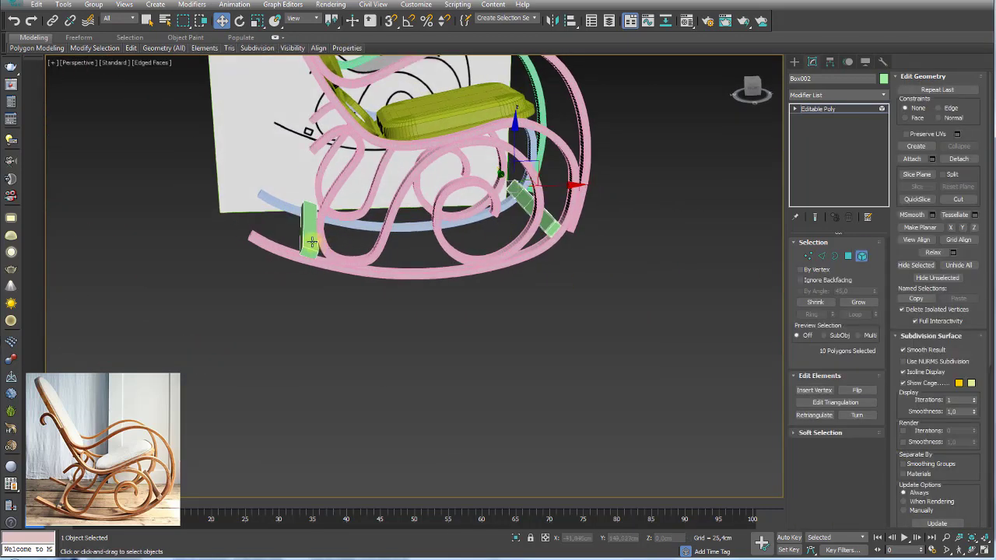
{"action": "left_click", "coordinate": [525, 233]}
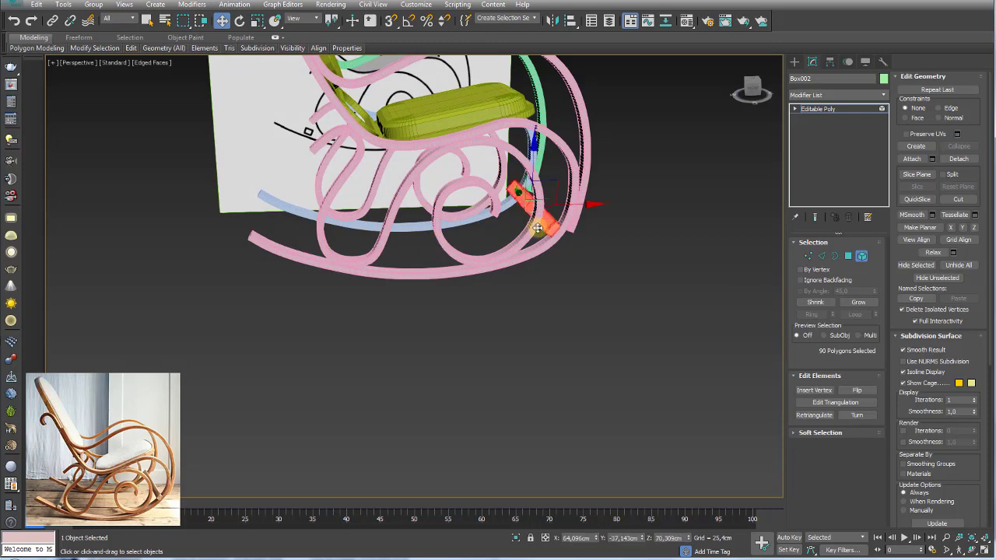
{"action": "key", "text": "f"}
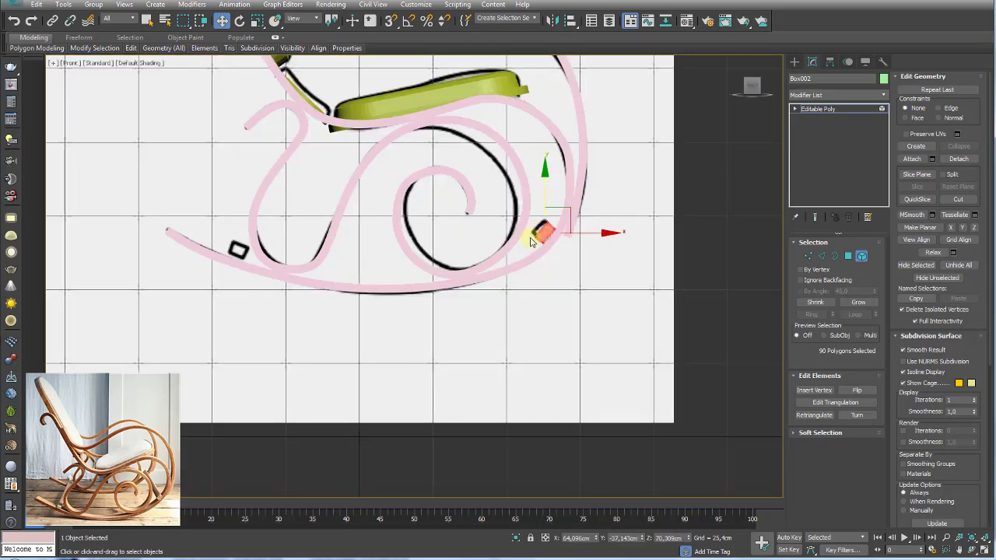
{"action": "middle_click_drag", "start_coordinate": [530, 242], "coordinate": [541, 253]}
{"action": "left_click_drag", "start_coordinate": [583, 222], "coordinate": [275, 224]}
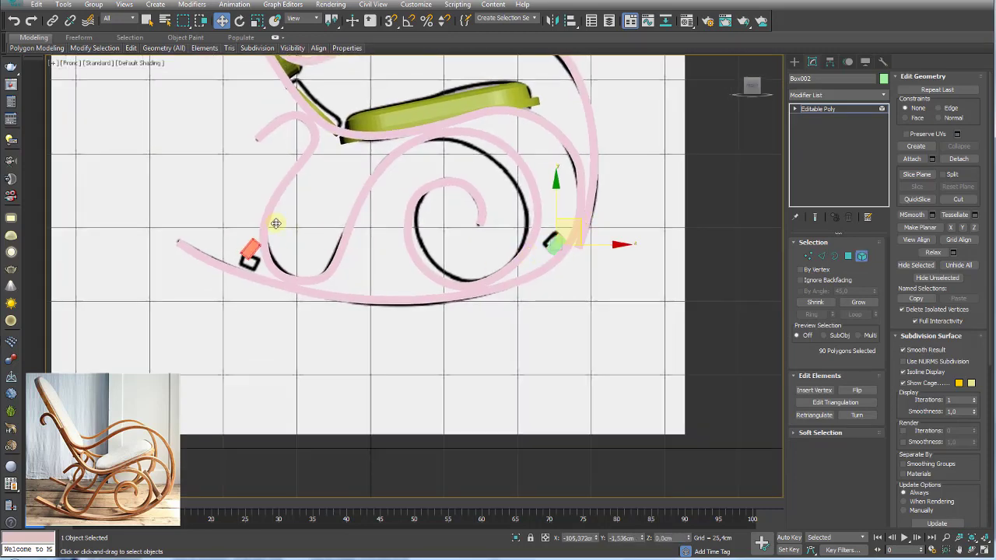
{"action": "left_click", "coordinate": [543, 287]}
{"action": "scroll", "coordinate": [529, 282], "scroll_direction": "up", "scroll_amount": 2}
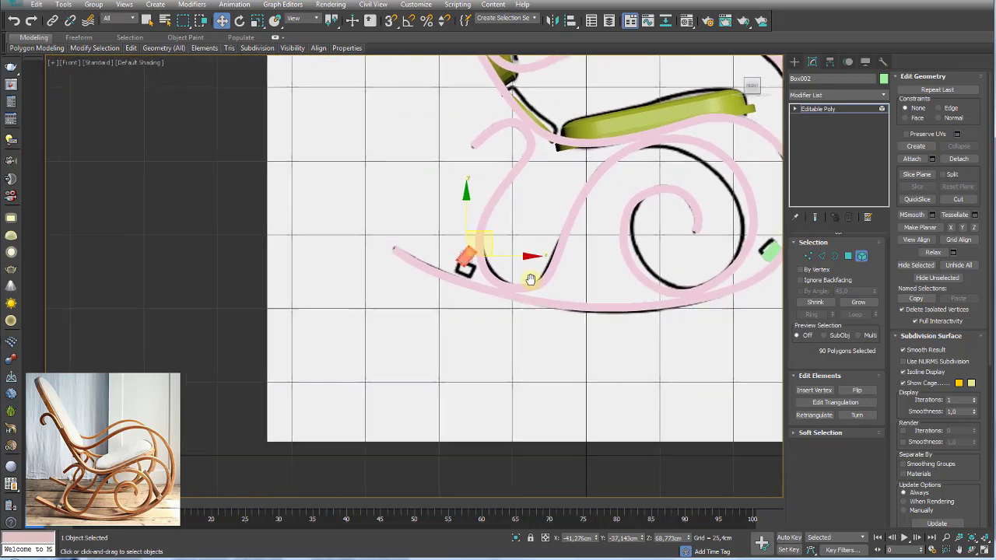
{"action": "scroll", "coordinate": [412, 210], "scroll_direction": "up", "scroll_amount": 4}
- Rotate the copied block to follow the curve and move it down onto the rocker
{"action": "key", "text": "e"}
{"action": "left_click_drag", "start_coordinate": [422, 192], "coordinate": [456, 278]}
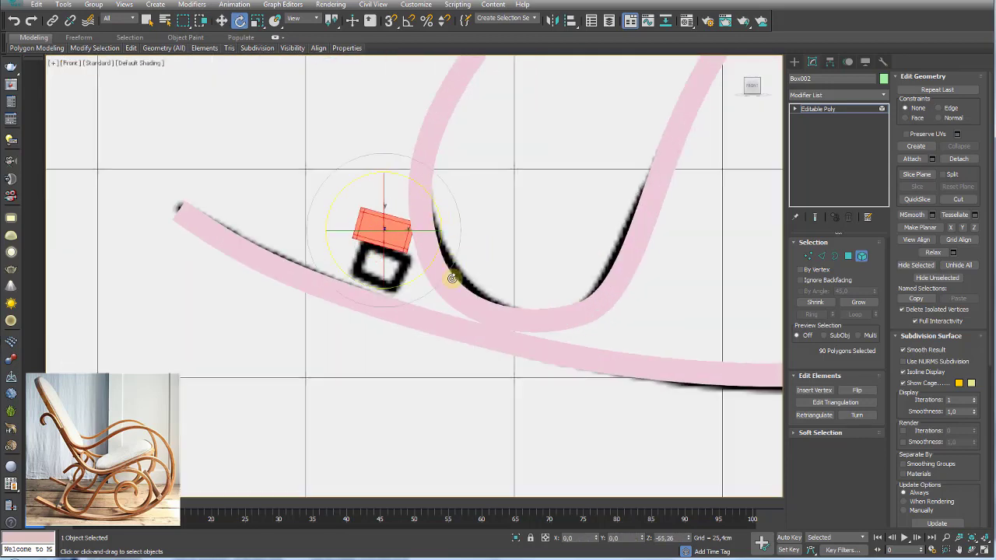
{"action": "key", "text": "w"}
{"action": "left_click_drag", "start_coordinate": [405, 221], "coordinate": [399, 266]}
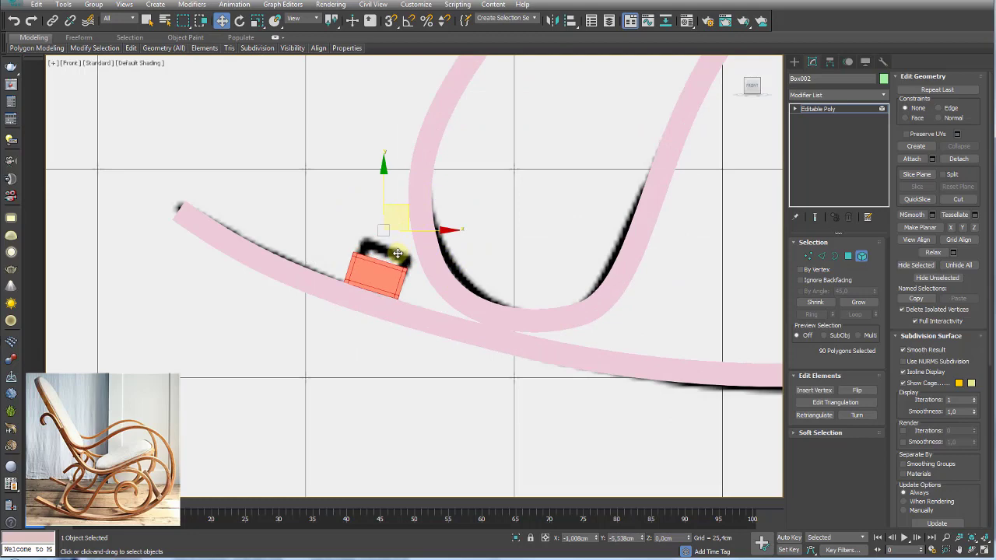
{"action": "left_click", "coordinate": [818, 109]}
{"action": "scroll", "coordinate": [613, 195], "scroll_direction": "down", "scroll_amount": 5}
{"action": "key", "text": "p"}
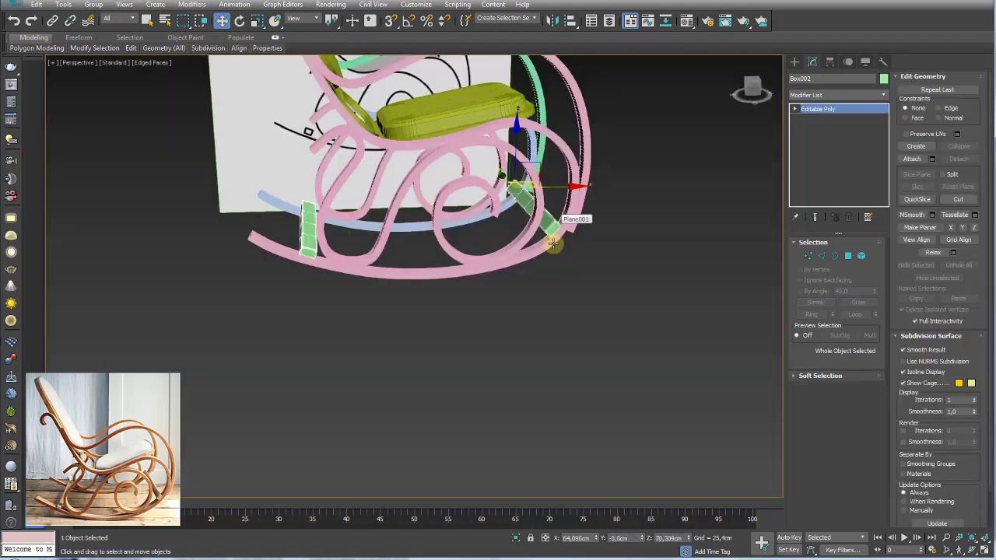
{"action": "mouse_move", "coordinate": [551, 264]}
{"action": "middle_mouse_down", "text": "alt"}
{"action": "mouse_move", "coordinate": [451, 312]}
{"action": "mouse_move", "coordinate": [478, 345]}
{"action": "middle_mouse_up", "text": "alt"}
- Delete the right-side rocker and coil pieces
{"action": "left_click", "coordinate": [436, 299]}
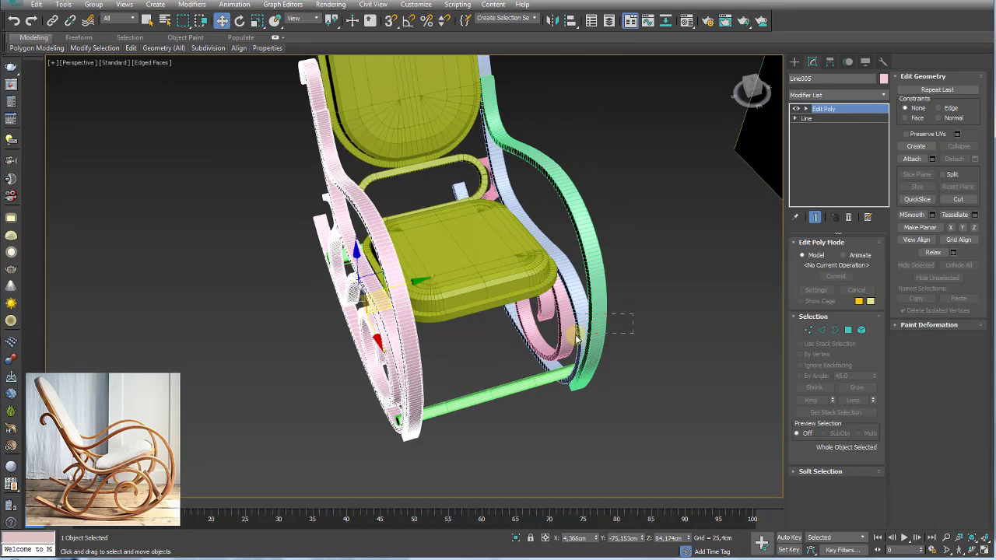
{"action": "left_click", "coordinate": [540, 348]}
{"action": "key", "text": "Delete"}
- Shift-drag a copy of the left frame Line005 over to the right side
{"action": "left_click", "coordinate": [421, 348]}
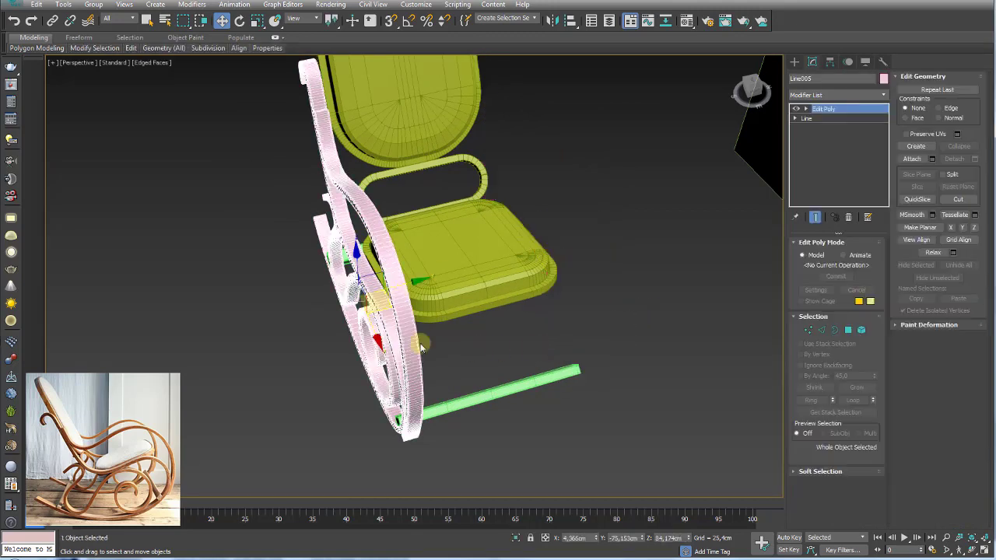
{"action": "left_click_drag", "start_coordinate": [413, 284], "coordinate": [569, 247], "text": "shift"}
{"action": "left_click", "coordinate": [503, 323]}
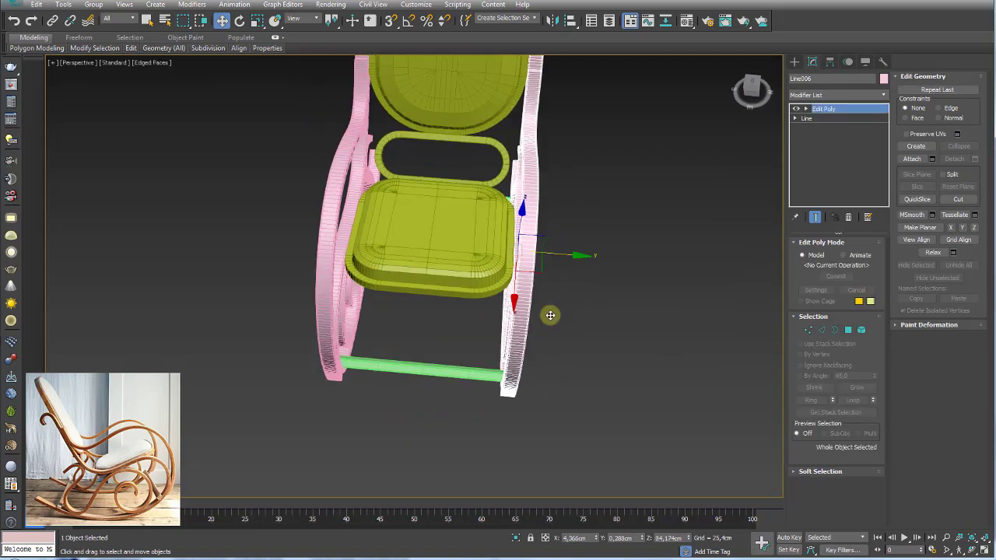
{"action": "scroll", "coordinate": [548, 313], "scroll_direction": "up", "scroll_amount": 2}
{"action": "scroll", "coordinate": [529, 272], "scroll_direction": "up", "scroll_amount": 3}
{"action": "scroll", "coordinate": [531, 276], "scroll_direction": "up", "scroll_amount": 3}
{"action": "scroll", "coordinate": [543, 252], "scroll_direction": "down", "scroll_amount": 3}
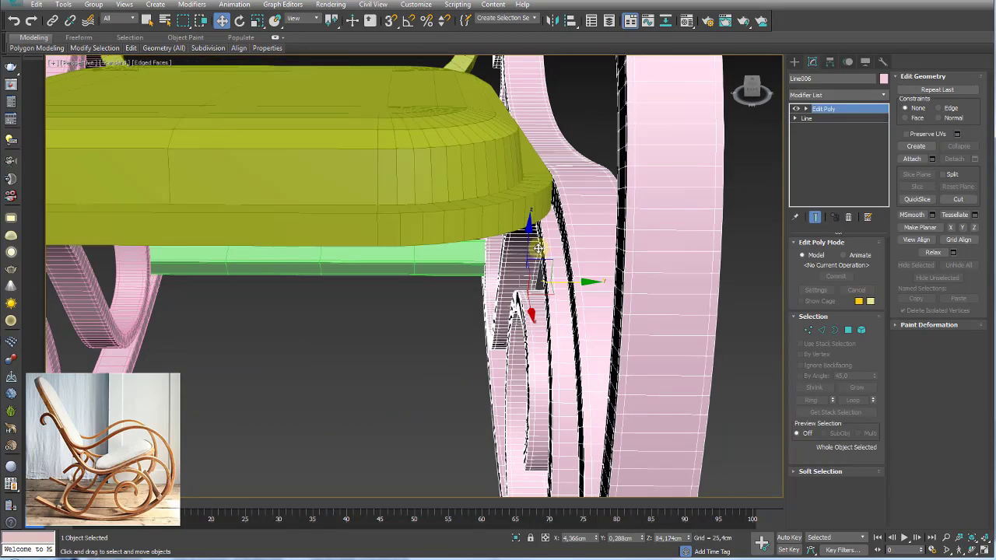
{"action": "scroll", "coordinate": [493, 269], "scroll_direction": "down", "scroll_amount": 4}
{"action": "mouse_move", "coordinate": [440, 277]}
{"action": "middle_mouse_down", "text": "alt"}
{"action": "mouse_move", "coordinate": [483, 259]}
{"action": "mouse_move", "coordinate": [509, 279]}
{"action": "middle_mouse_up", "text": "alt"}
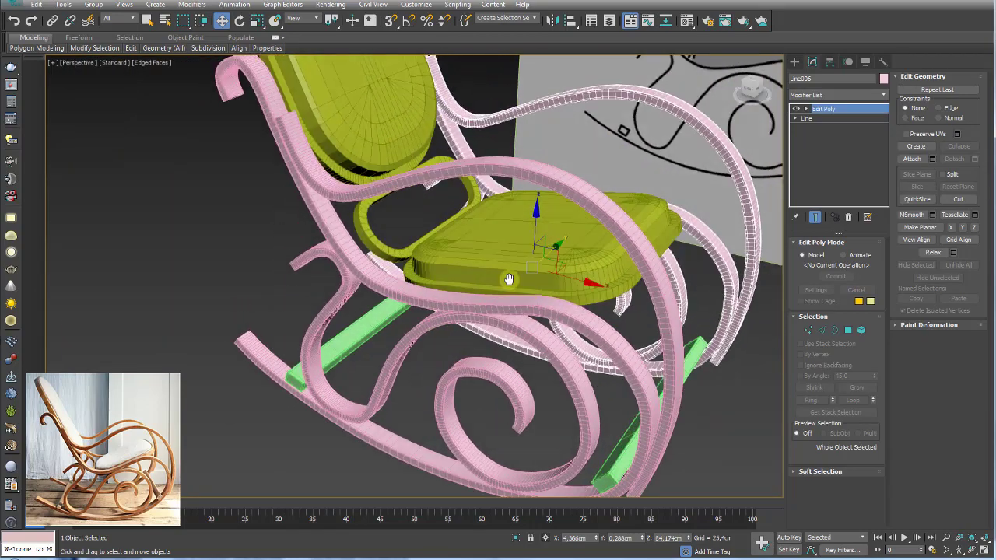
- Select and frame the backrest cushion to inspect it from the side
{"action": "left_click", "coordinate": [352, 173]}
{"action": "key", "text": "z"}
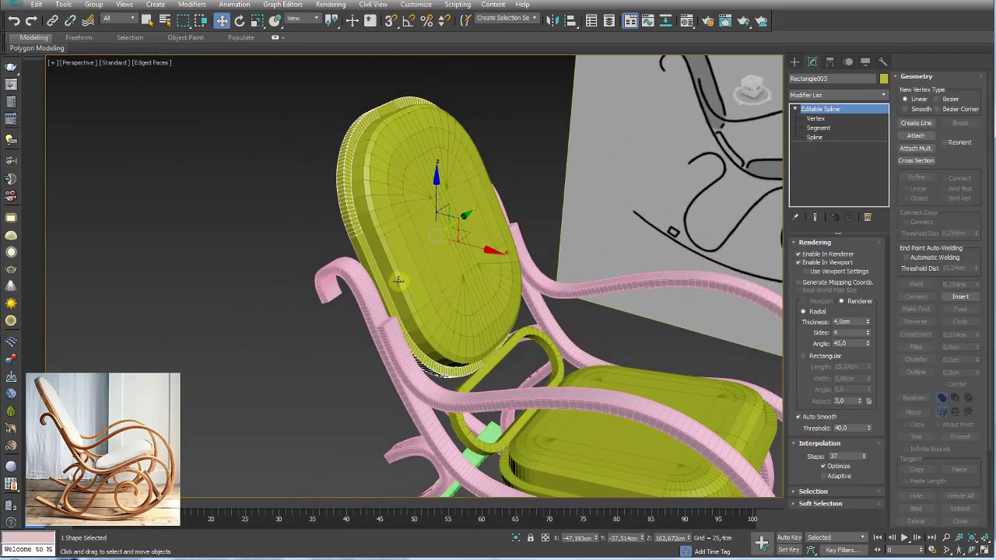
{"action": "scroll", "coordinate": [378, 276], "scroll_direction": "up", "scroll_amount": 2}
{"action": "middle_click_drag", "start_coordinate": [387, 228], "coordinate": [416, 228], "text": "alt"}
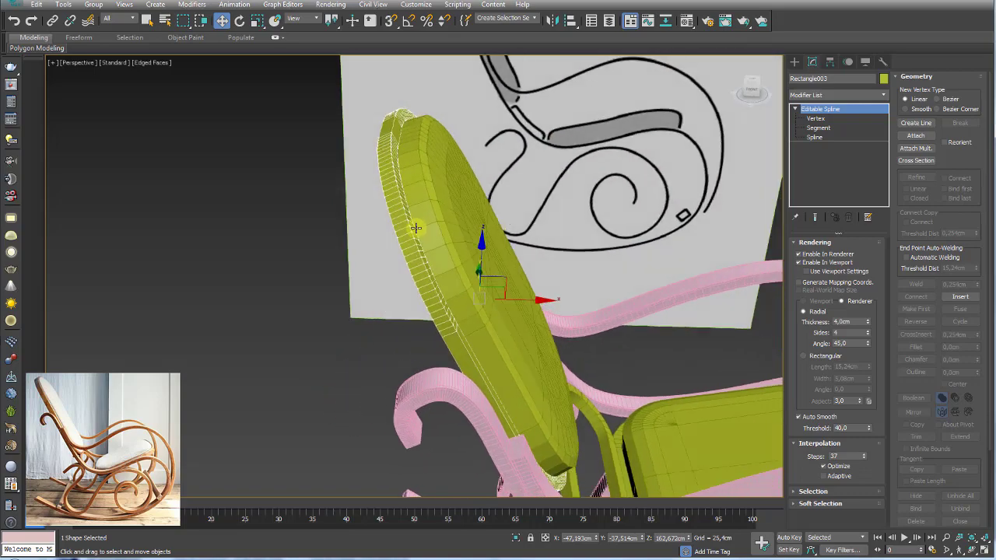
{"action": "mouse_move", "coordinate": [540, 367]}
{"action": "middle_mouse_down", "text": "alt"}
{"action": "mouse_move", "coordinate": [442, 330]}
{"action": "mouse_move", "coordinate": [502, 382]}
{"action": "mouse_move", "coordinate": [472, 290]}
{"action": "mouse_move", "coordinate": [390, 276]}
{"action": "middle_mouse_up", "text": "alt"}
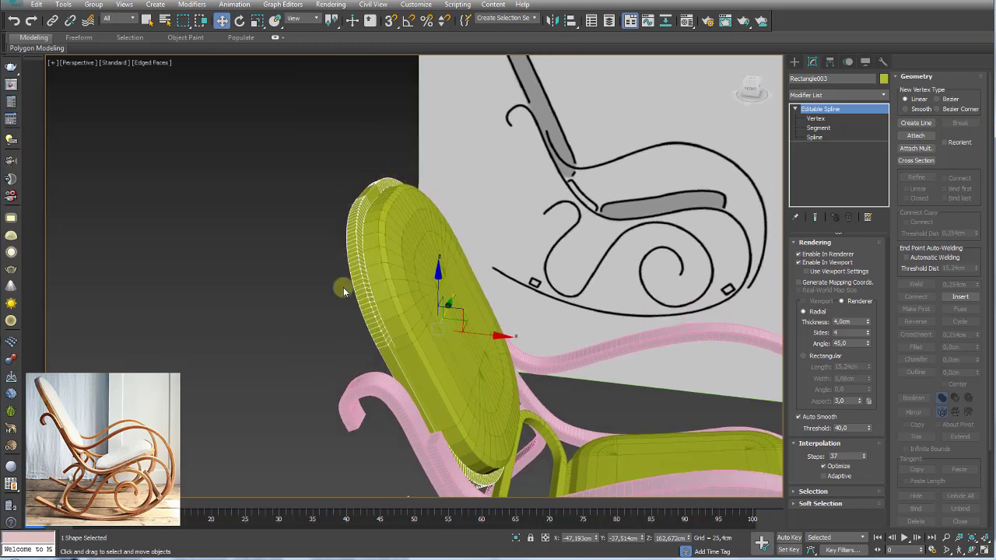
{"action": "middle_click_drag", "start_coordinate": [421, 366], "coordinate": [404, 336]}
- Compare the backrest against the chair's reference photo
{"action": "left_click", "coordinate": [466, 551]}
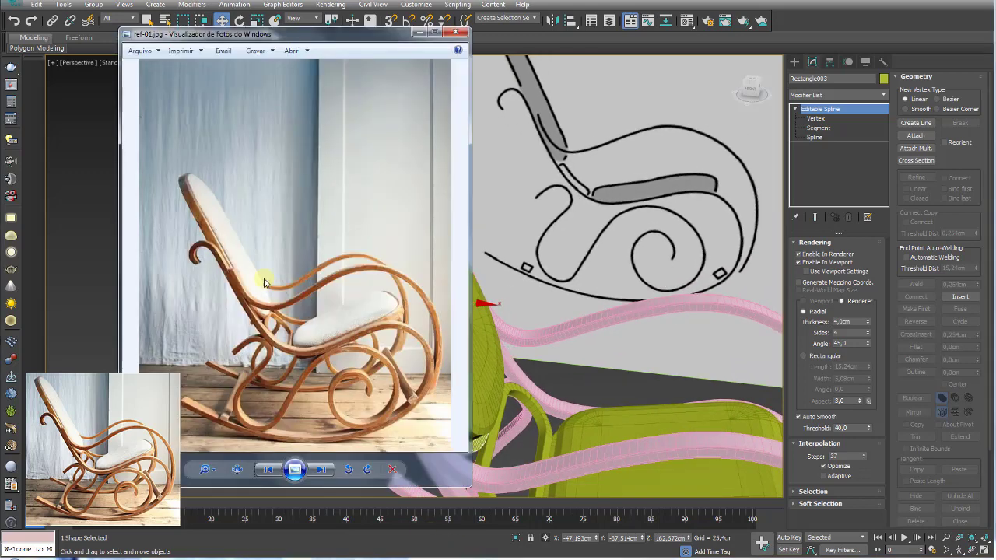
{"action": "scroll", "coordinate": [264, 282], "scroll_direction": "up", "scroll_amount": 3}
{"action": "scroll", "coordinate": [210, 251], "scroll_direction": "up", "scroll_amount": 2}
{"action": "scroll", "coordinate": [220, 246], "scroll_direction": "down", "scroll_amount": 2}
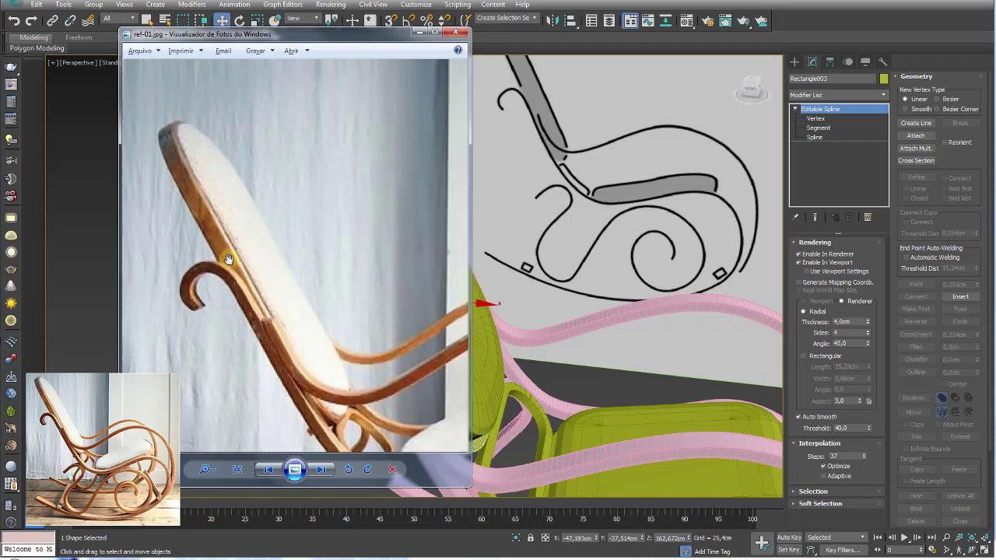
{"action": "left_click", "coordinate": [420, 34]}
{"action": "mouse_move", "coordinate": [359, 291]}
{"action": "middle_mouse_down", "text": "alt"}
{"action": "mouse_move", "coordinate": [416, 267]}
{"action": "mouse_move", "coordinate": [351, 155]}
{"action": "middle_mouse_up", "text": "alt"}
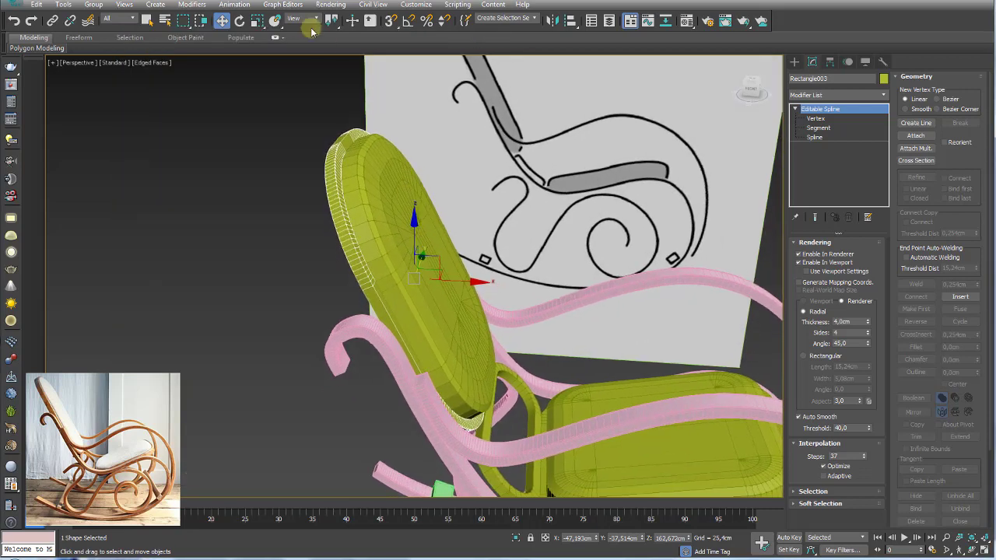
- Switch to Select and Scale in the Local coordinate system and thicken the backrest along its depth
{"action": "left_click", "coordinate": [258, 20]}
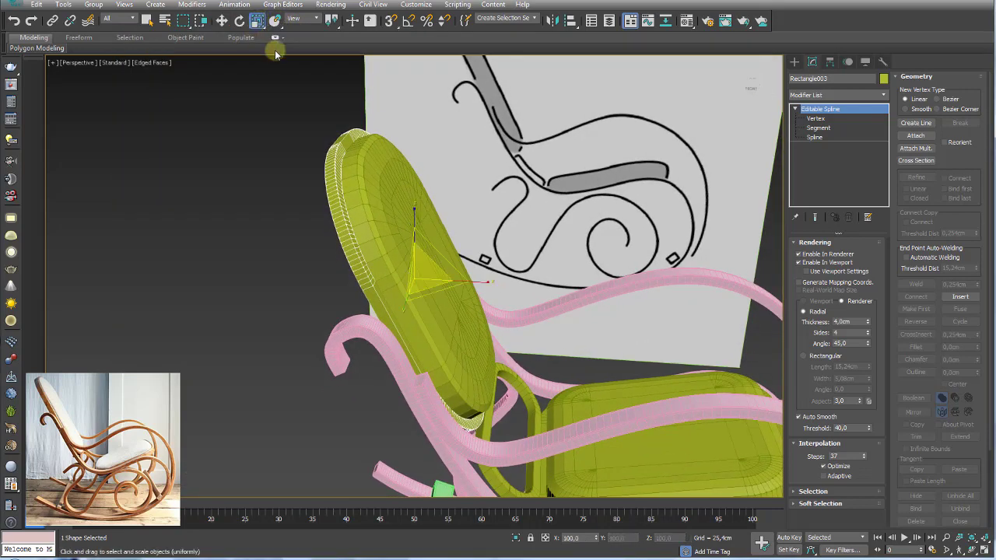
{"action": "left_click", "coordinate": [319, 19]}
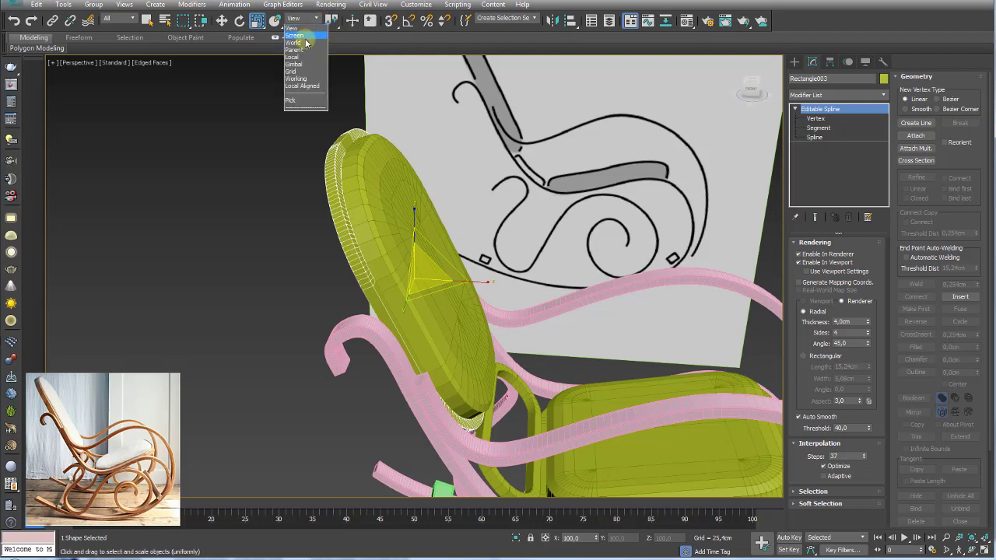
{"action": "left_click", "coordinate": [298, 62]}
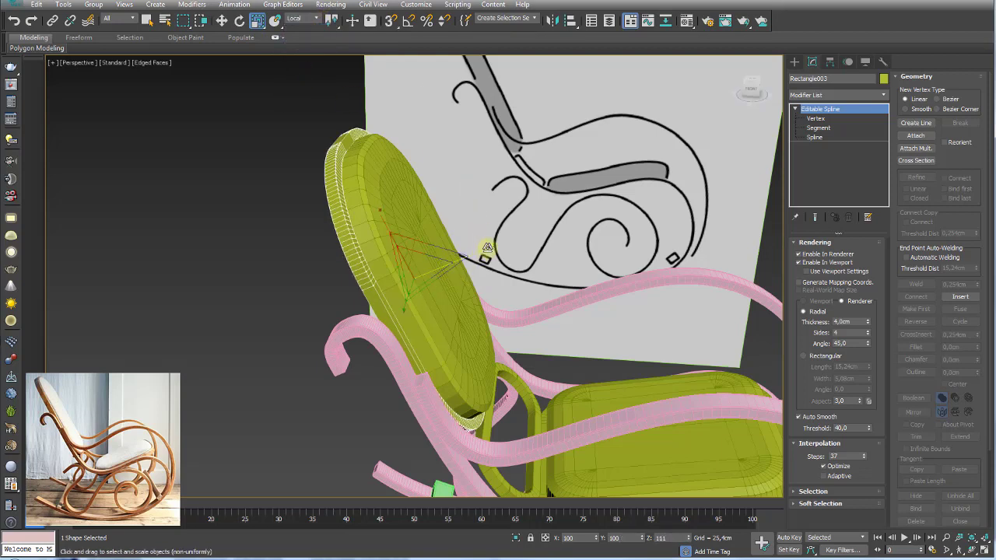
{"action": "left_click_drag", "start_coordinate": [487, 249], "coordinate": [520, 230]}
- Thicken the seat cushion and the small loop between seat and backrest along their local Z
{"action": "mouse_move", "coordinate": [523, 227]}
{"action": "middle_mouse_down", "text": "alt"}
{"action": "mouse_move", "coordinate": [493, 151]}
{"action": "mouse_move", "coordinate": [505, 264]}
{"action": "middle_mouse_up", "text": "alt"}
{"action": "left_click", "coordinate": [535, 354]}
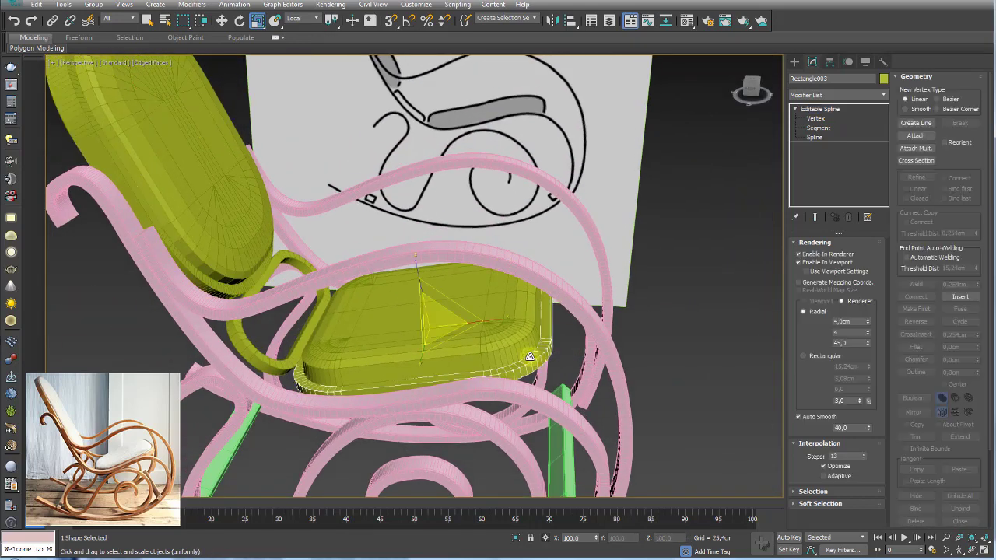
{"action": "left_click_drag", "start_coordinate": [416, 264], "coordinate": [413, 234]}
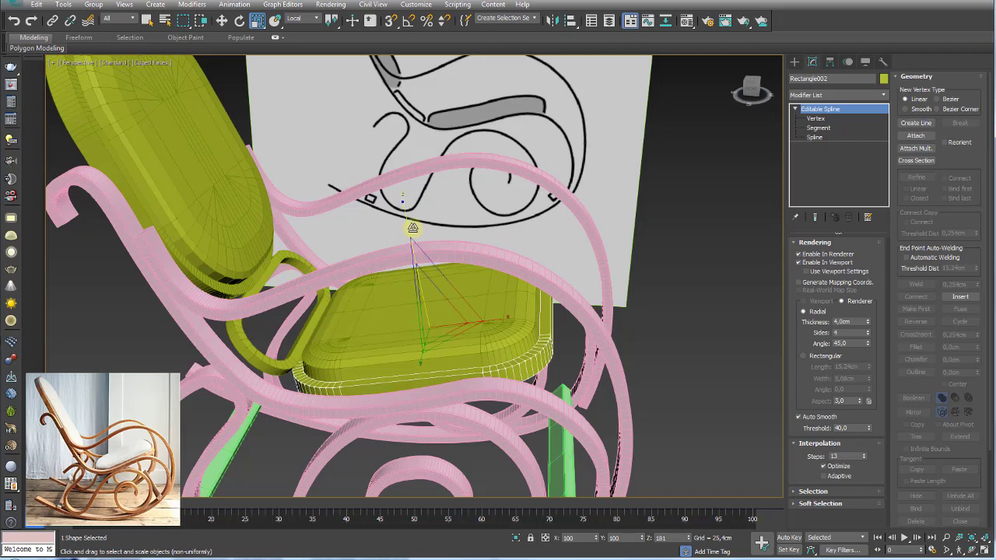
{"action": "scroll", "coordinate": [305, 310], "scroll_direction": "up", "scroll_amount": 3}
{"action": "middle_click_drag", "start_coordinate": [312, 387], "coordinate": [344, 331], "text": "alt"}
{"action": "left_click", "coordinate": [381, 323]}
{"action": "left_click_drag", "start_coordinate": [433, 292], "coordinate": [437, 291]}
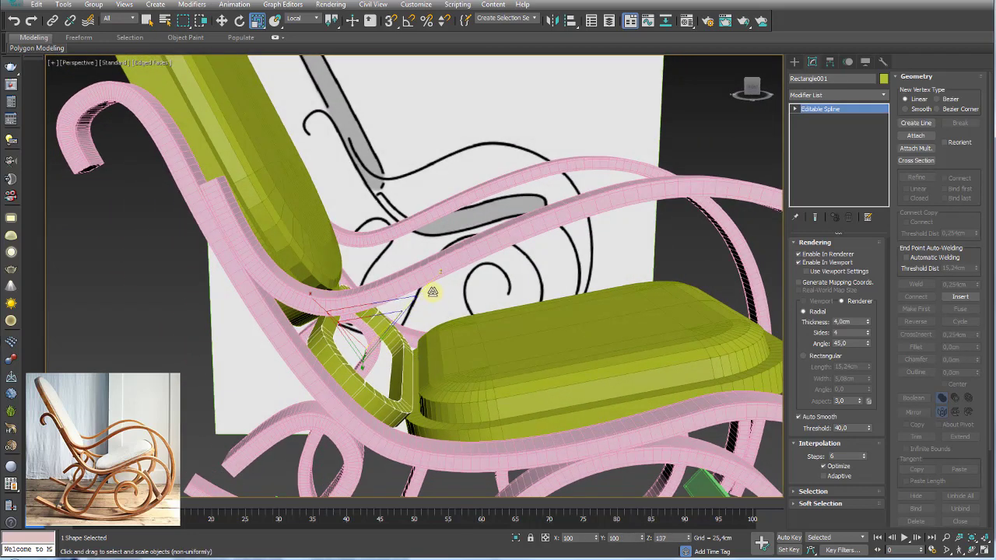
{"action": "key", "text": "r"}
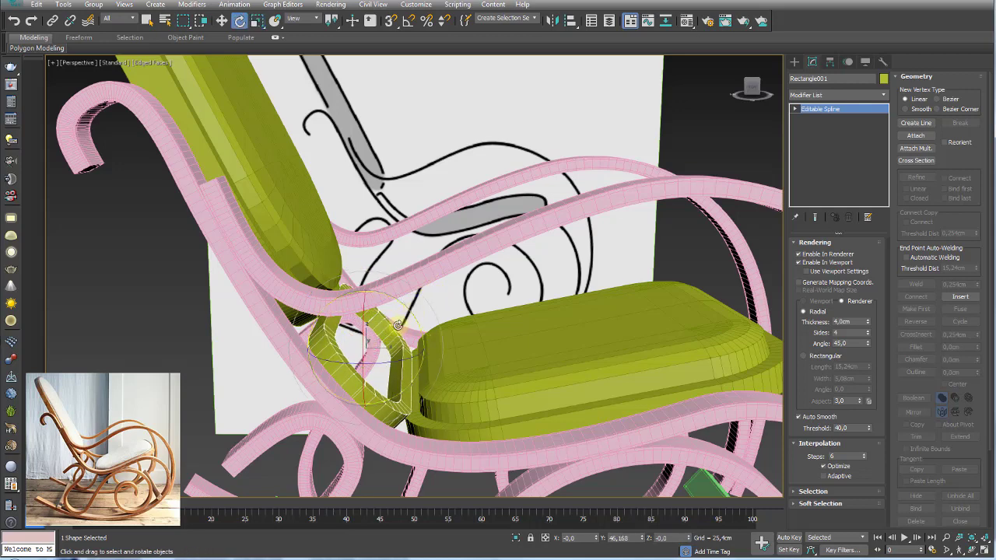
- Isolate the Rectangle003 oval ring and add an Edit Poly modifier to it
{"action": "key", "text": "w"}
{"action": "scroll", "coordinate": [342, 342], "scroll_direction": "up", "scroll_amount": 5}
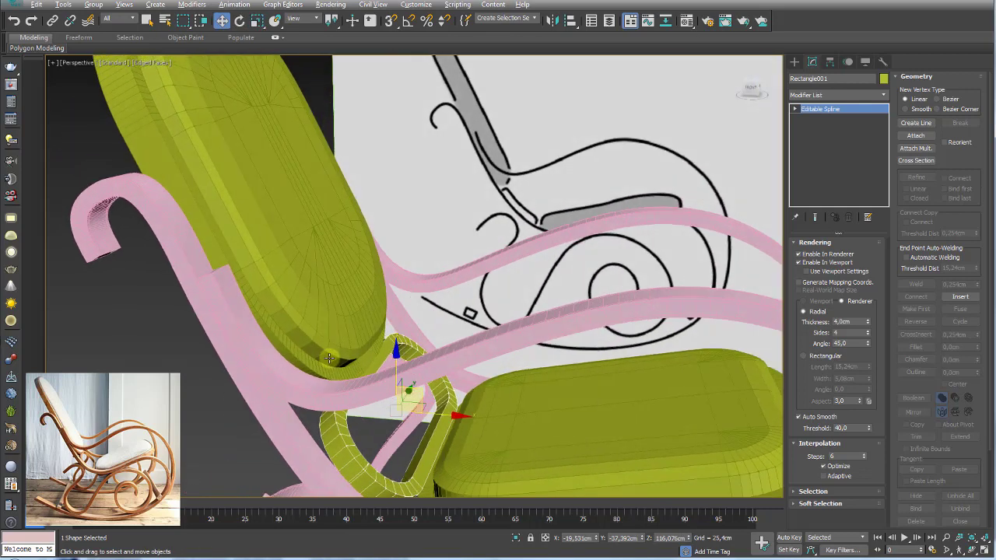
{"action": "left_click", "coordinate": [290, 350]}
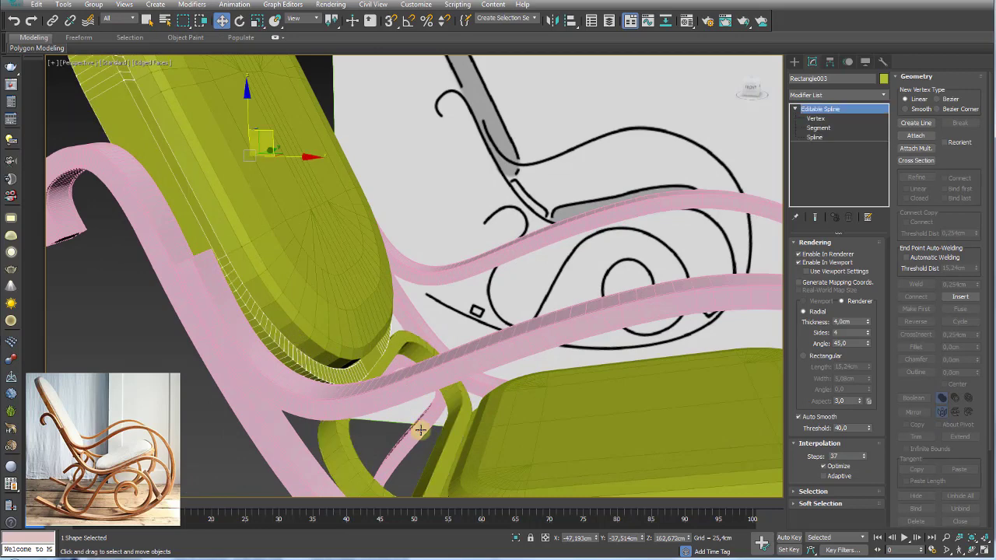
{"action": "left_click", "coordinate": [517, 539]}
{"action": "middle_click_drag", "start_coordinate": [465, 385], "coordinate": [491, 363], "text": "alt"}
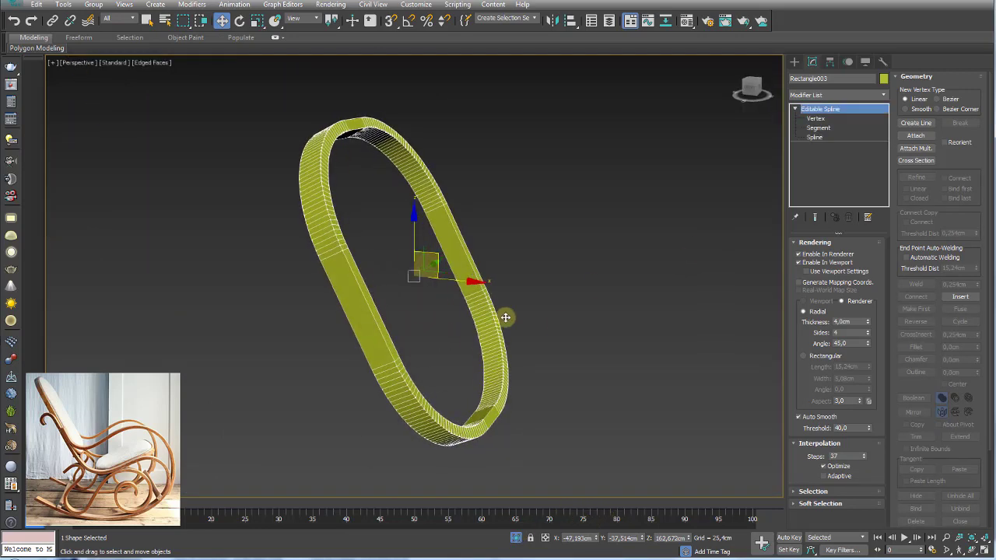
{"action": "left_click", "coordinate": [881, 95]}
{"action": "scroll", "coordinate": [887, 156], "scroll_direction": "down", "scroll_amount": 5}
{"action": "scroll", "coordinate": [872, 245], "scroll_direction": "down", "scroll_amount": 2}
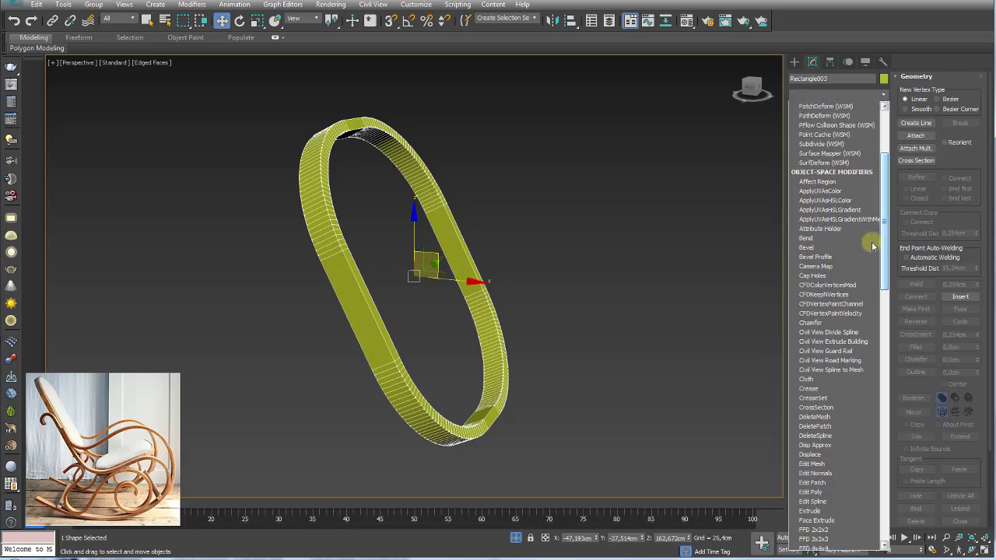
{"action": "left_click", "coordinate": [810, 492]}
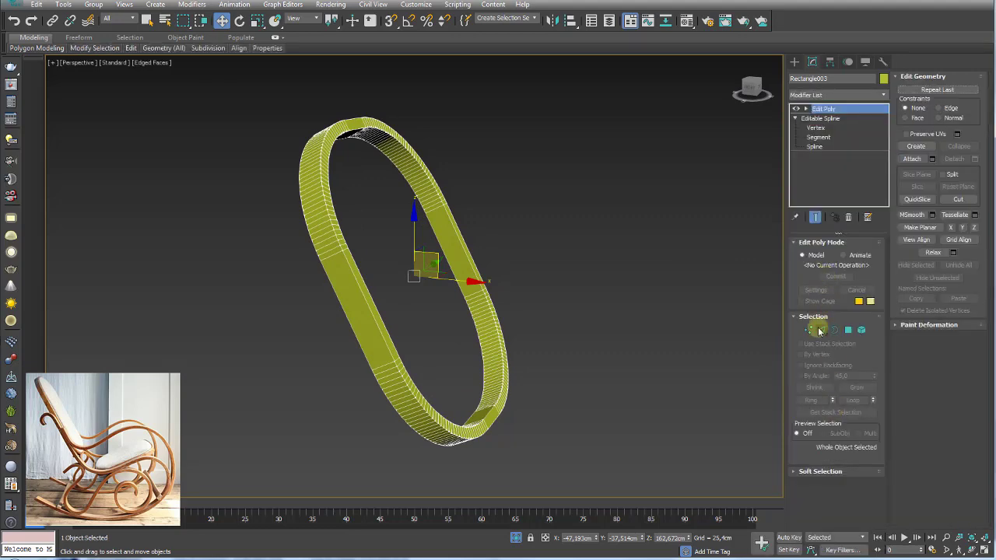
- Ring-select edges on the band and Connect them into two pinched edge loops
{"action": "left_click", "coordinate": [819, 332]}
{"action": "left_click", "coordinate": [419, 385]}
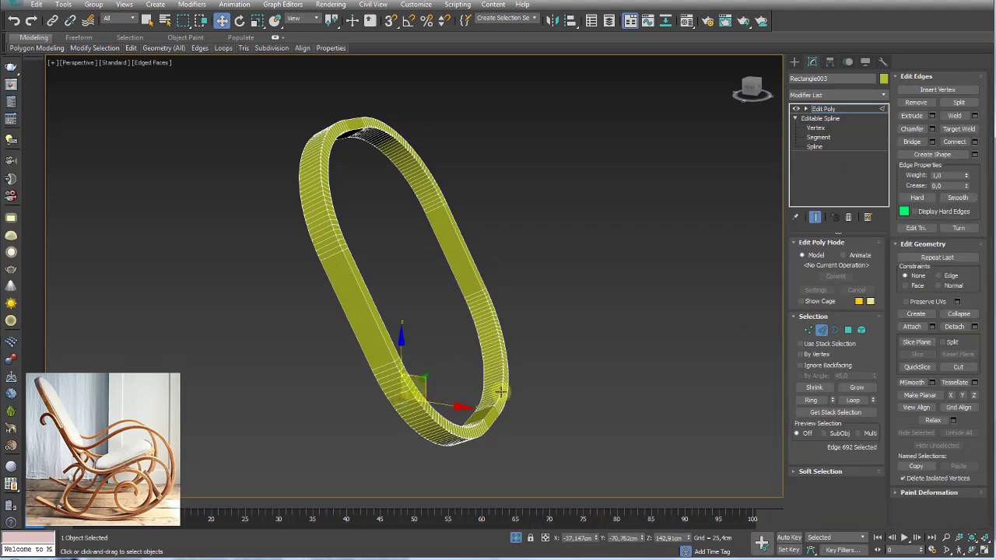
{"action": "left_click", "coordinate": [503, 368]}
{"action": "left_click", "coordinate": [811, 400]}
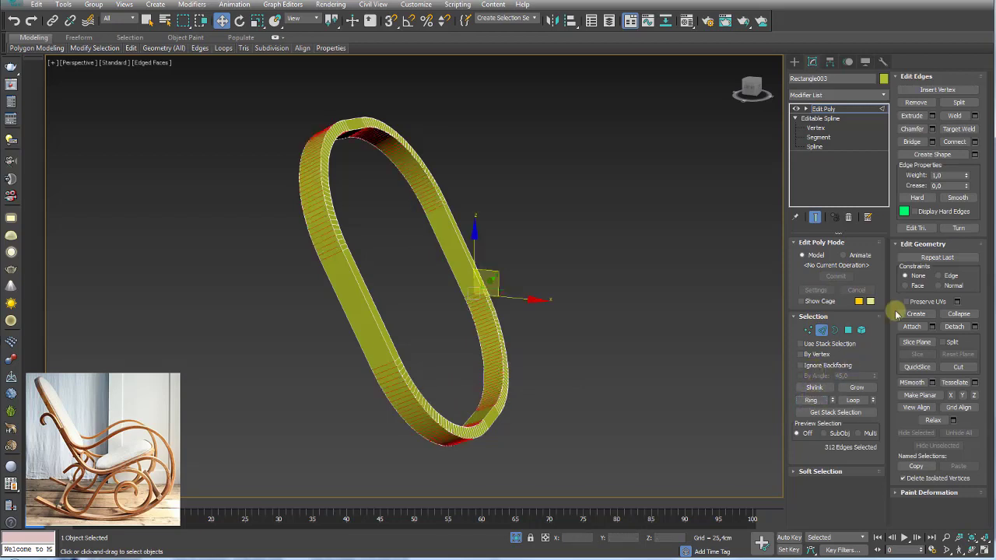
{"action": "left_click", "coordinate": [975, 140]}
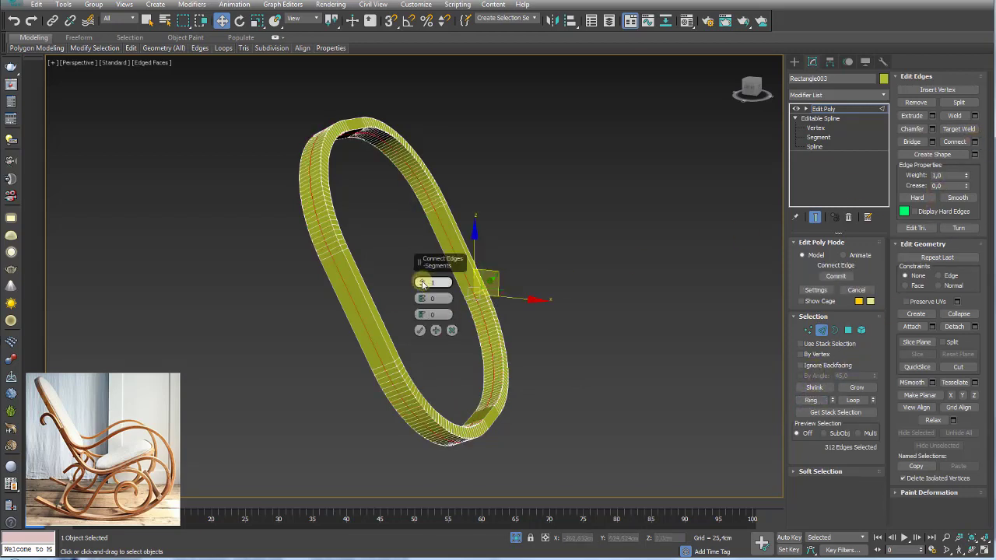
{"action": "left_click_drag", "start_coordinate": [425, 276], "coordinate": [431, 135]}
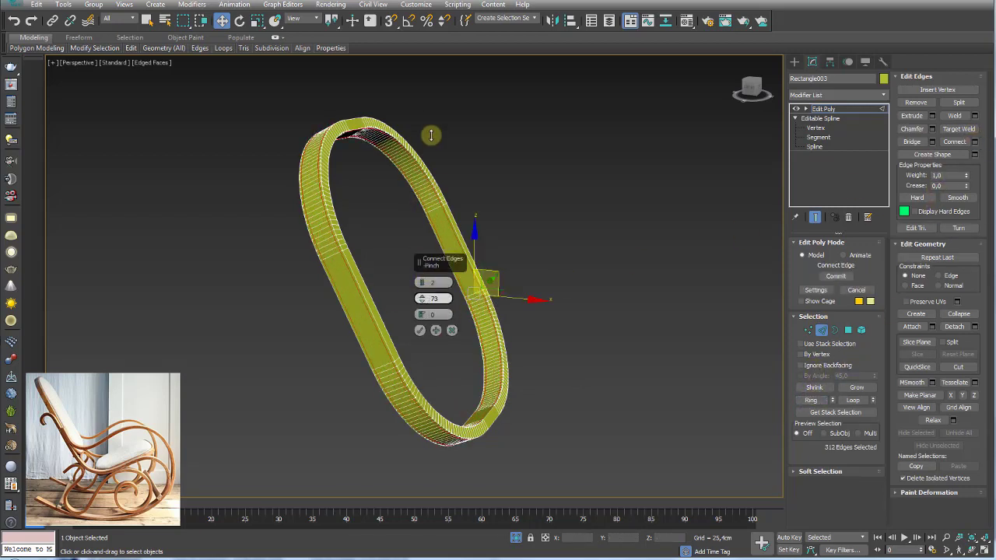
{"action": "left_click", "coordinate": [419, 330]}
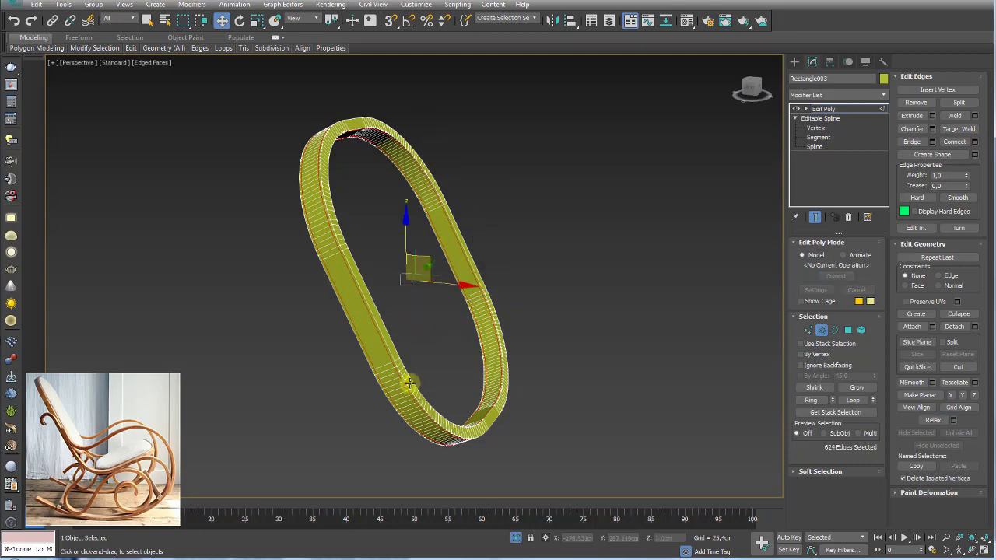
- Add a second pinched pair of loops on another band edge ring, then exit isolation
{"action": "left_click", "coordinate": [409, 383]}
{"action": "scroll", "coordinate": [404, 382], "scroll_direction": "up", "scroll_amount": 3}
{"action": "scroll", "coordinate": [391, 384], "scroll_direction": "up", "scroll_amount": 5}
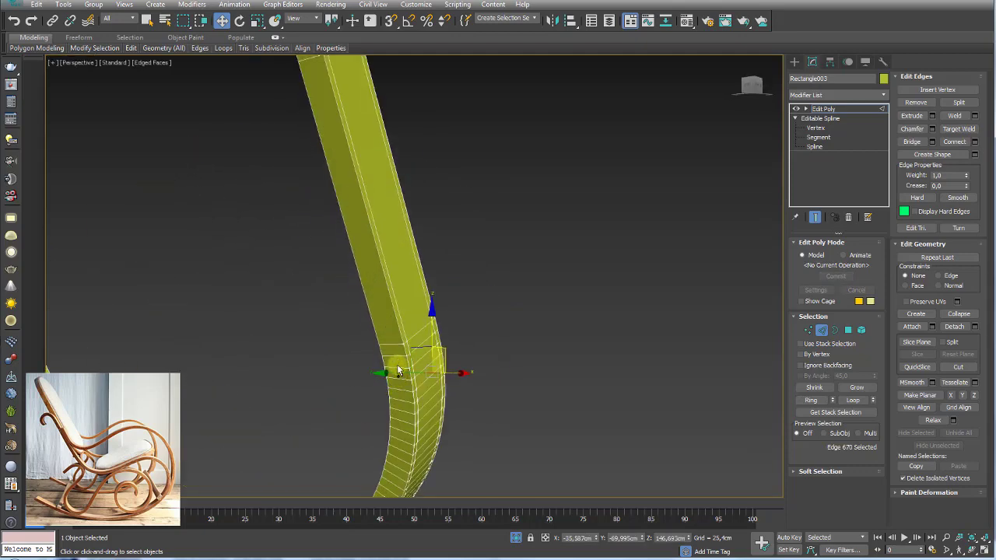
{"action": "left_click", "coordinate": [397, 372], "text": "ctrl"}
{"action": "left_click", "coordinate": [813, 403]}
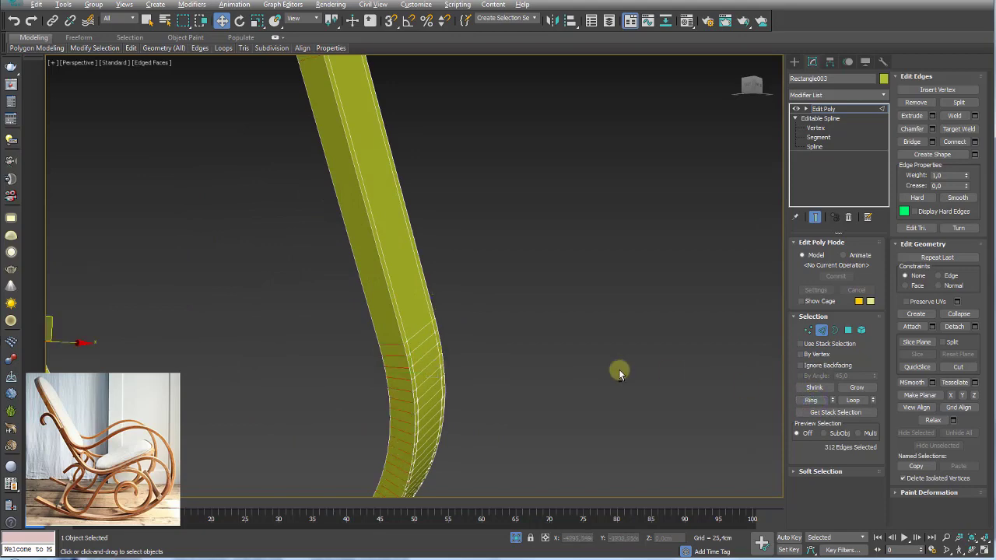
{"action": "mouse_move", "coordinate": [617, 369]}
{"action": "middle_mouse_down", "text": "alt"}
{"action": "mouse_move", "coordinate": [543, 389]}
{"action": "mouse_move", "coordinate": [720, 305]}
{"action": "middle_mouse_up", "text": "alt"}
{"action": "scroll", "coordinate": [566, 380], "scroll_direction": "down", "scroll_amount": 3}
{"action": "left_click", "coordinate": [975, 142]}
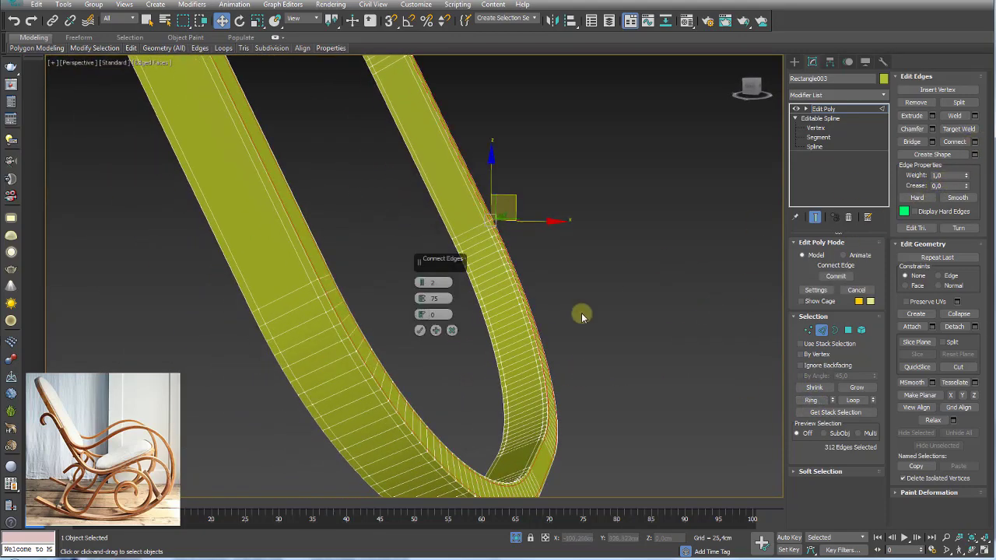
{"action": "middle_click_drag", "start_coordinate": [382, 362], "coordinate": [423, 310], "text": "alt"}
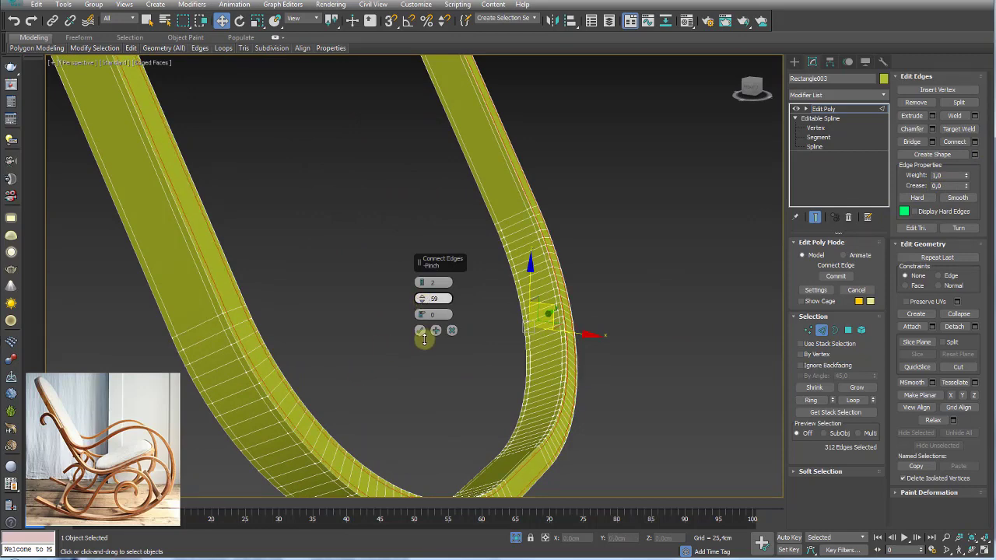
{"action": "left_click", "coordinate": [419, 330]}
{"action": "left_click", "coordinate": [838, 110]}
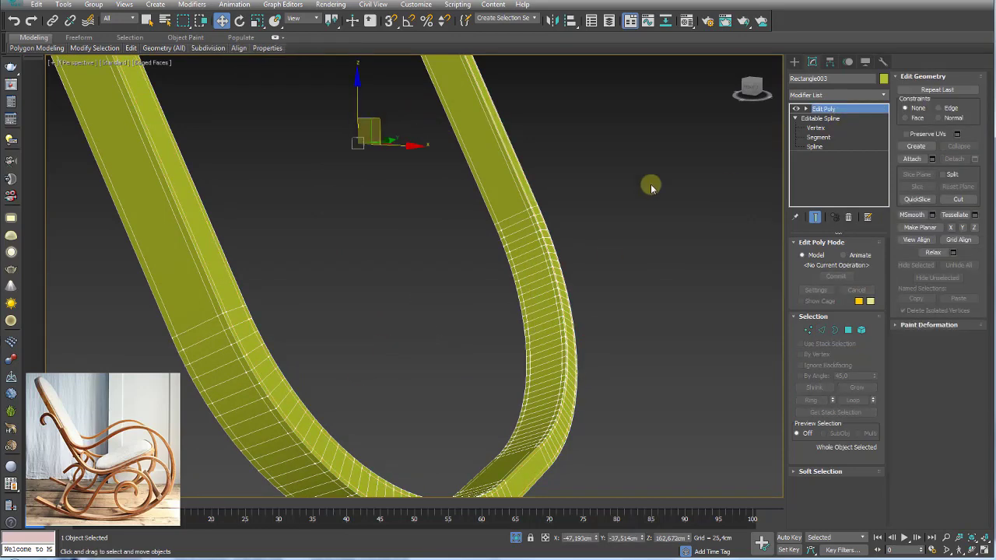
{"action": "scroll", "coordinate": [584, 386], "scroll_direction": "down", "scroll_amount": 5}
{"action": "left_click", "coordinate": [517, 537]}
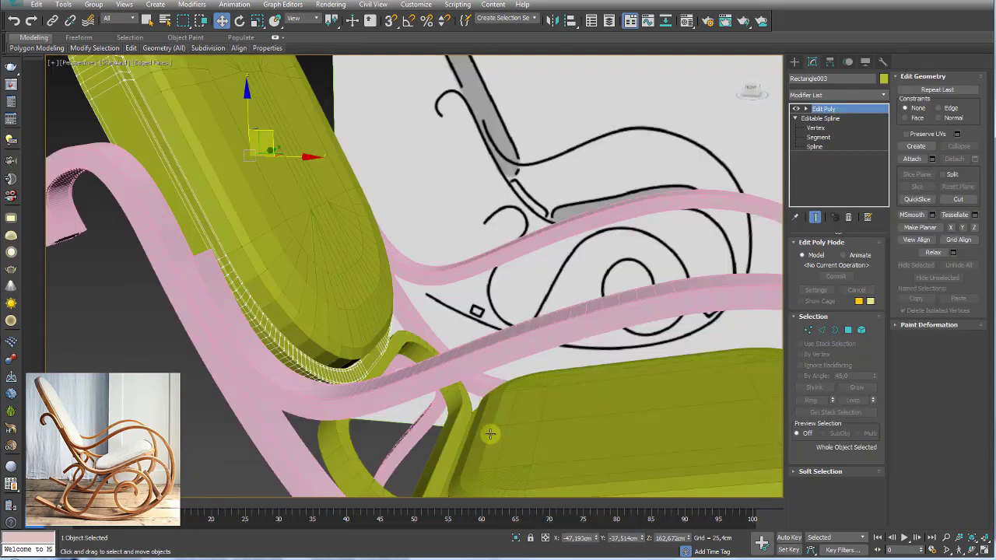
- Isolate Rectangle002, the flat rounded ring under the seat, and add Edit Poly
{"action": "middle_click_drag", "start_coordinate": [449, 464], "coordinate": [470, 341]}
{"action": "left_click", "coordinate": [461, 387]}
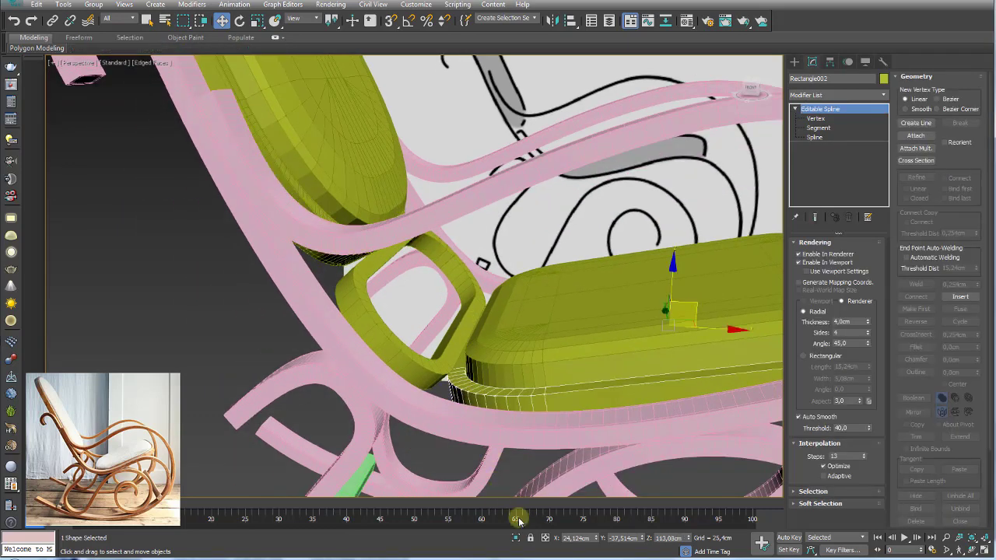
{"action": "left_click", "coordinate": [516, 538]}
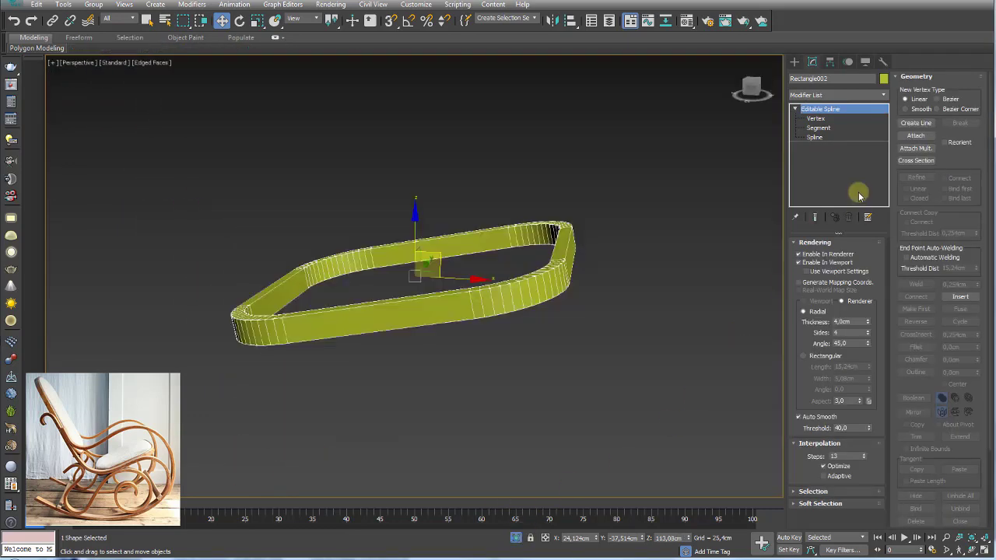
{"action": "left_click", "coordinate": [884, 95]}
{"action": "scroll", "coordinate": [825, 389], "scroll_direction": "down", "scroll_amount": 5}
{"action": "scroll", "coordinate": [822, 422], "scroll_direction": "down", "scroll_amount": 1}
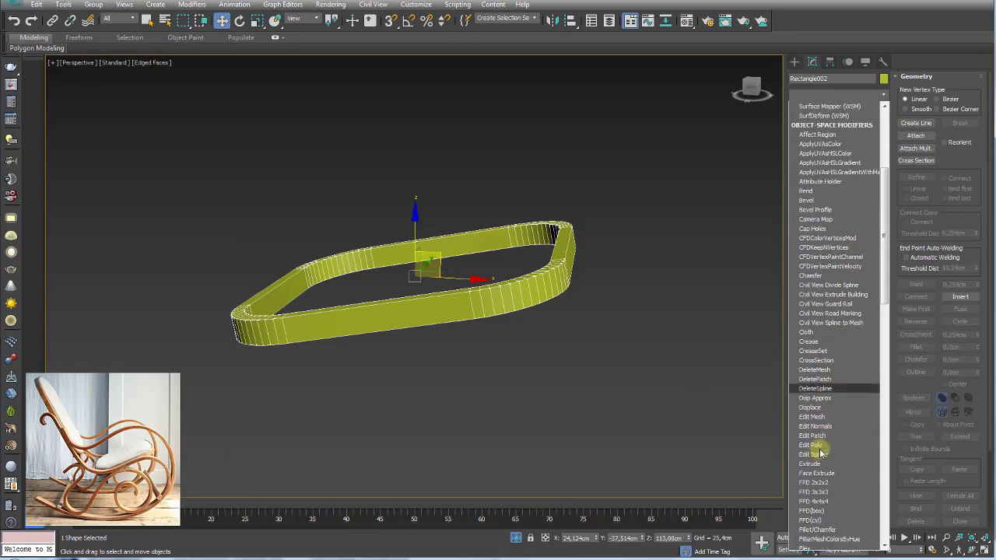
{"action": "left_click", "coordinate": [812, 445]}
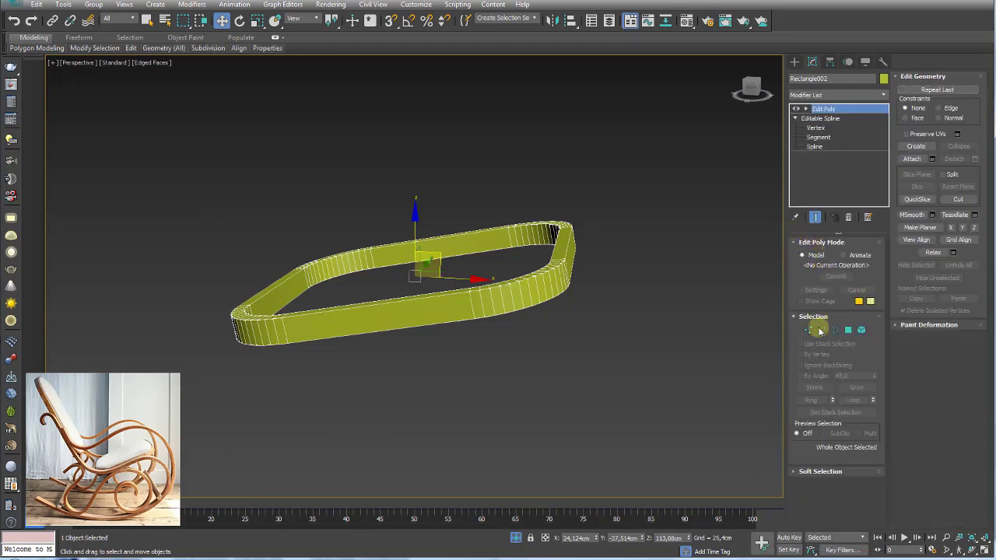
- Ring-select the ring's vertical edges and Connect them with 2 segments pinched at 83
{"action": "left_click", "coordinate": [821, 330]}
{"action": "left_click", "coordinate": [516, 242]}
{"action": "left_click", "coordinate": [574, 291]}
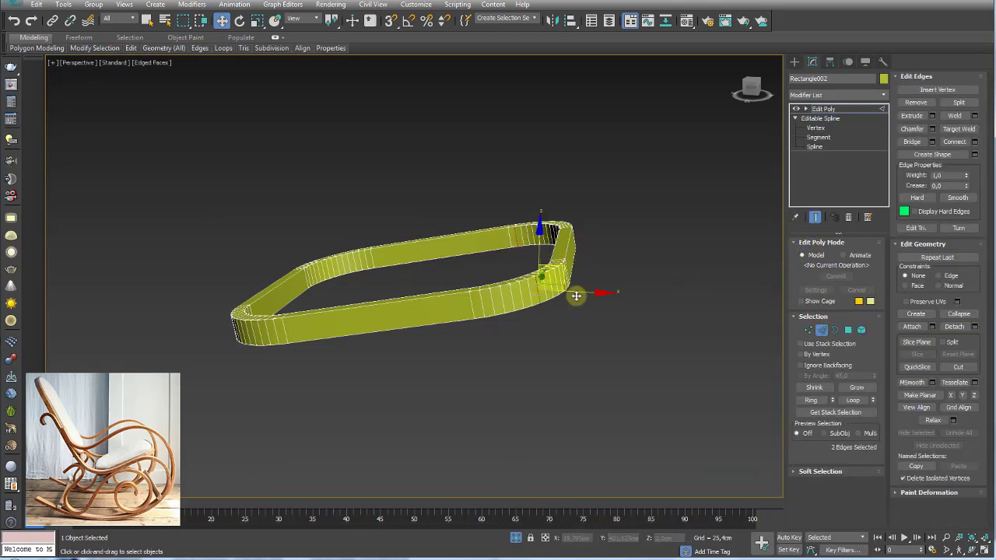
{"action": "left_click", "coordinate": [820, 399]}
{"action": "left_click", "coordinate": [974, 142]}
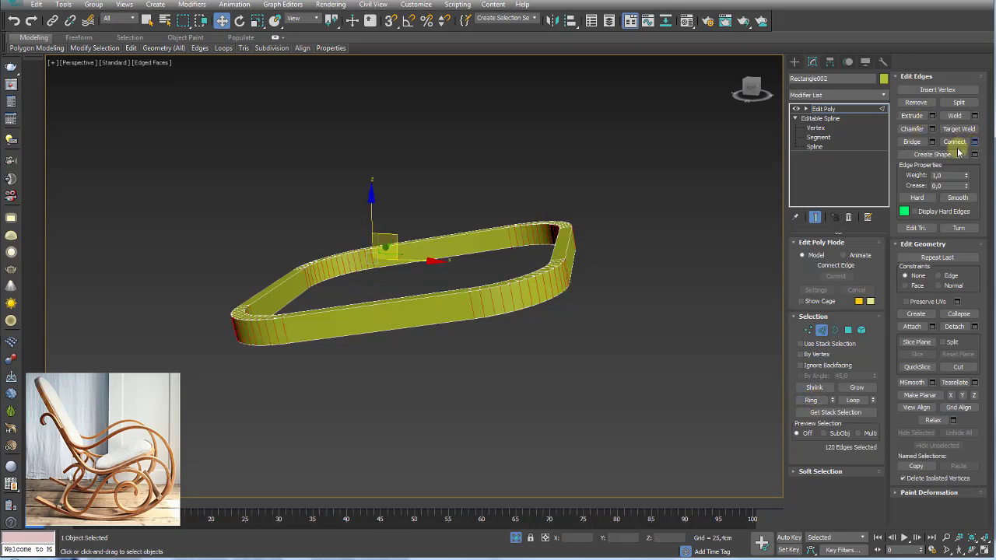
{"action": "left_click_drag", "start_coordinate": [421, 283], "coordinate": [421, 257]}
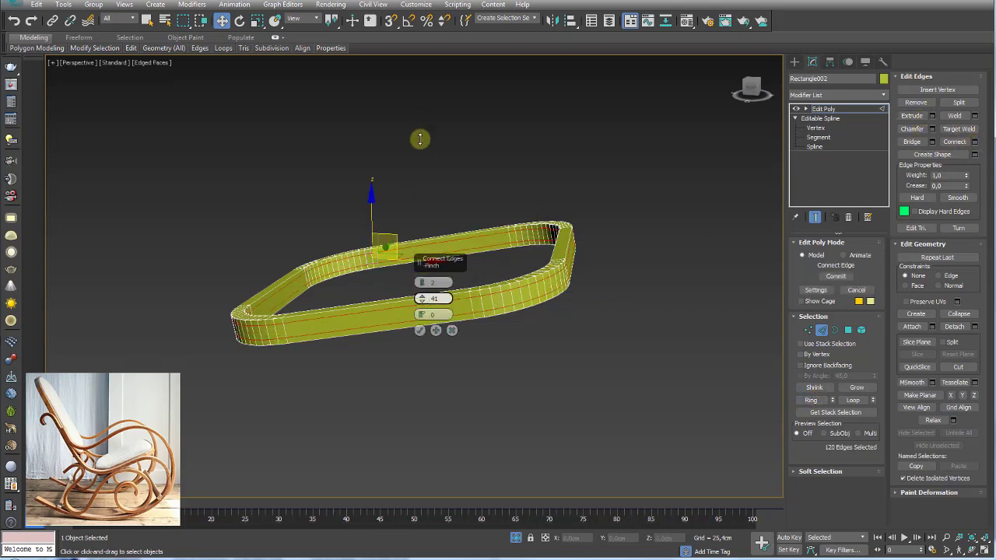
{"action": "left_click_drag", "start_coordinate": [416, 299], "coordinate": [420, 112]}
{"action": "left_click", "coordinate": [420, 331]}
- Repeat the 2-segment pinched Connect on the ring's other side and end isolation
{"action": "mouse_move", "coordinate": [419, 330]}
{"action": "middle_mouse_down", "text": "alt"}
{"action": "mouse_move", "coordinate": [516, 329]}
{"action": "mouse_move", "coordinate": [589, 263]}
{"action": "mouse_move", "coordinate": [576, 350]}
{"action": "middle_mouse_up", "text": "alt"}
{"action": "left_click", "coordinate": [574, 329]}
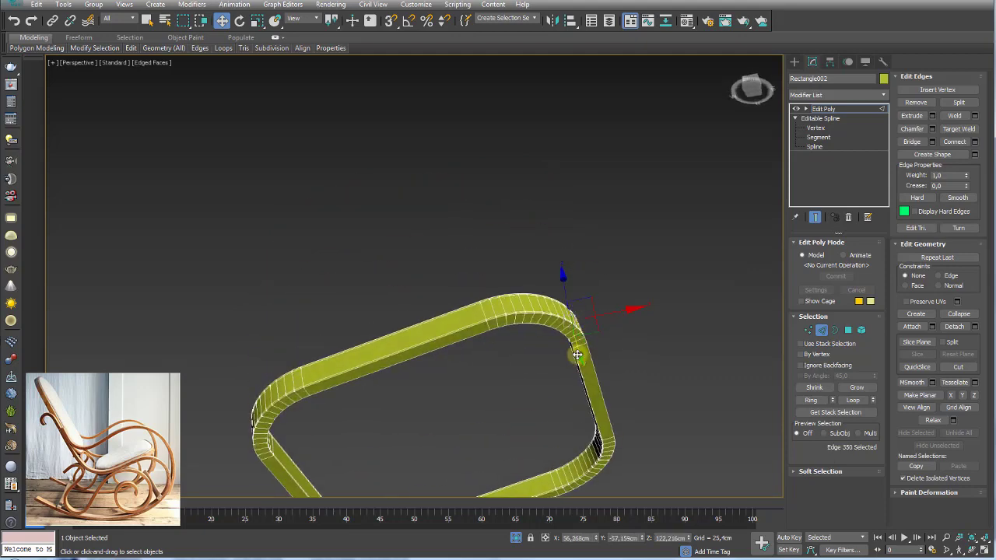
{"action": "left_click", "coordinate": [581, 347], "text": "ctrl"}
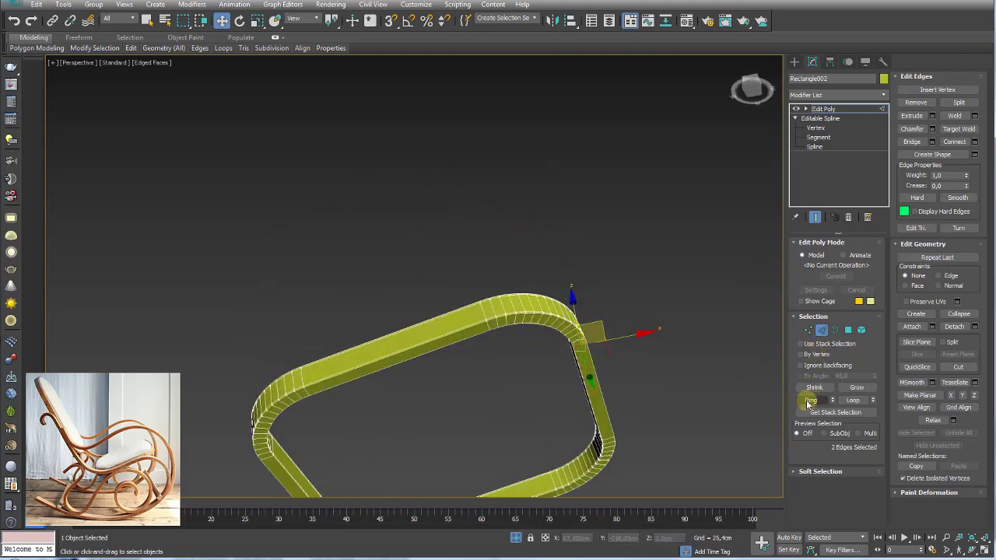
{"action": "left_click", "coordinate": [810, 400]}
{"action": "left_click", "coordinate": [975, 143]}
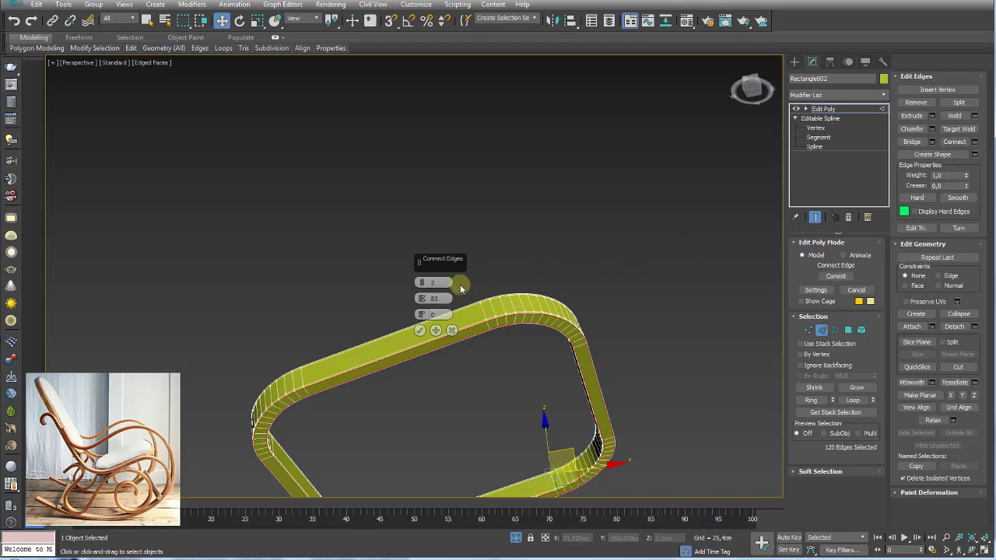
{"action": "left_click_drag", "start_coordinate": [421, 299], "coordinate": [423, 299]}
{"action": "left_click", "coordinate": [419, 331]}
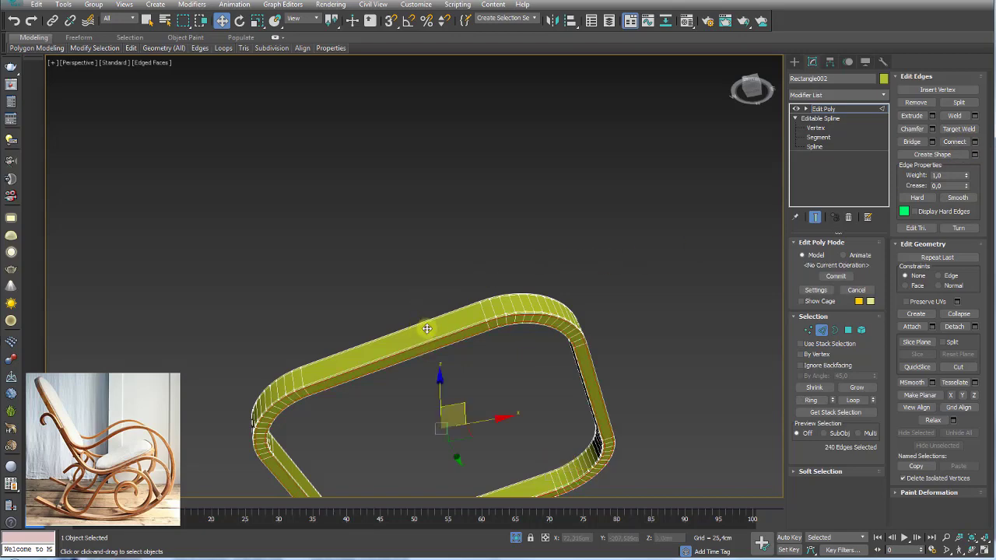
{"action": "left_click", "coordinate": [824, 109]}
{"action": "middle_click_drag", "start_coordinate": [558, 225], "coordinate": [629, 506], "text": "alt"}
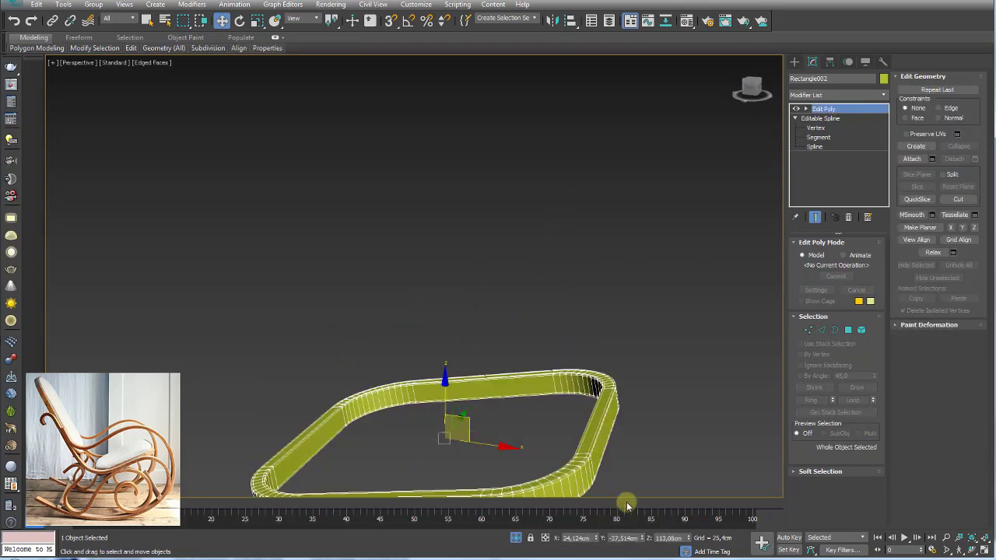
{"action": "left_click", "coordinate": [516, 538]}
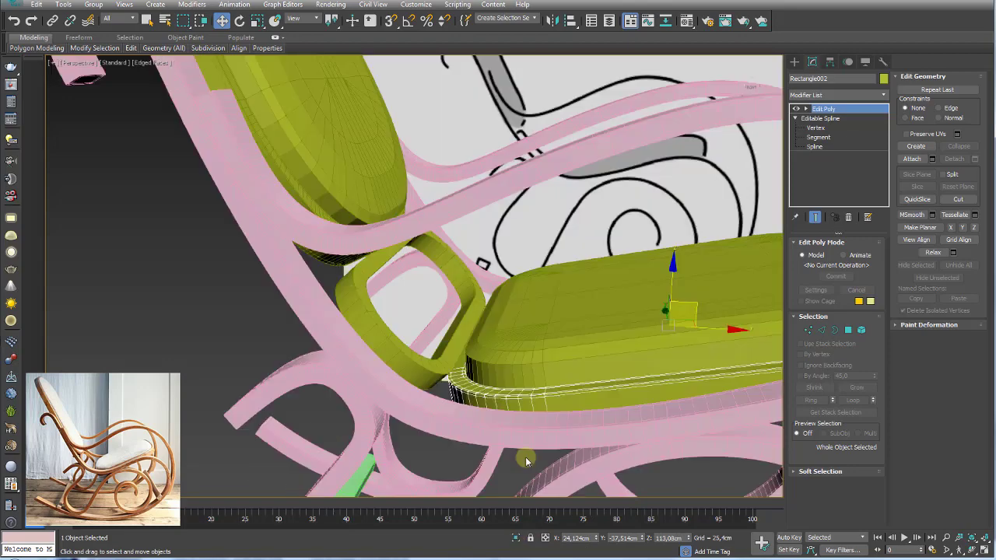
{"action": "left_click", "coordinate": [457, 331]}
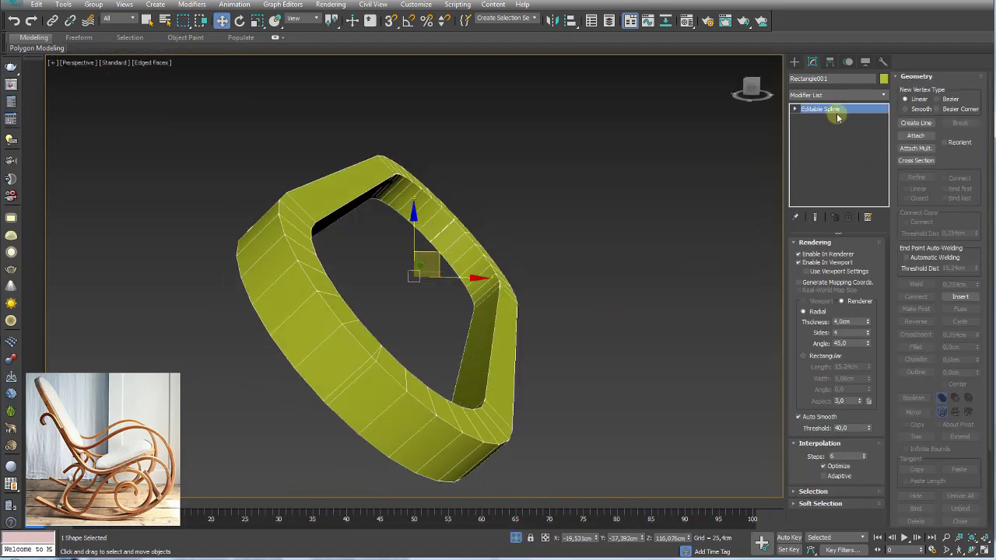
- Add Edit Poly to the Rectangle001 loop and Connect an edge ring with two loops pinched at 72
{"action": "left_click", "coordinate": [885, 95]}
{"action": "left_click_drag", "start_coordinate": [884, 124], "coordinate": [884, 236]}
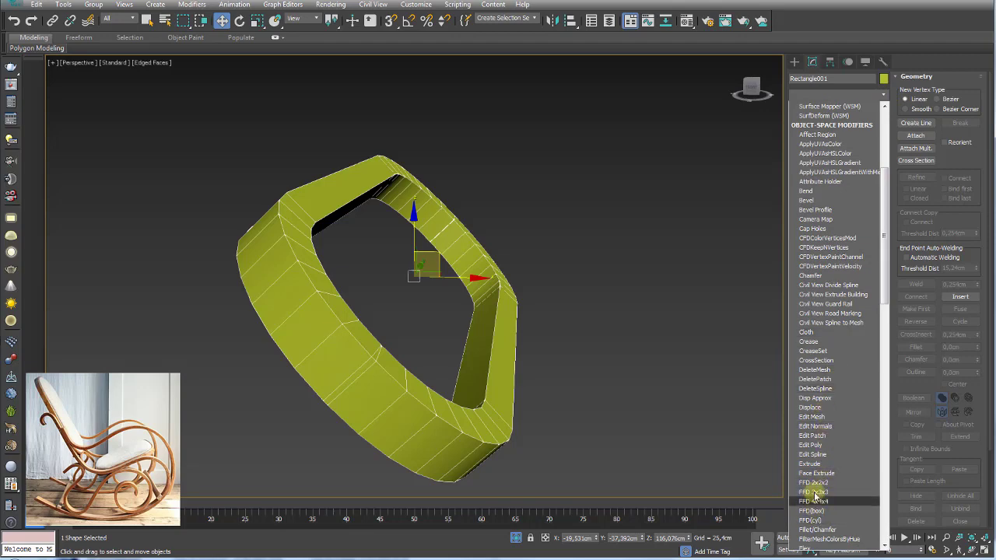
{"action": "scroll", "coordinate": [825, 401], "scroll_direction": "down", "scroll_amount": 1}
{"action": "left_click", "coordinate": [817, 416]}
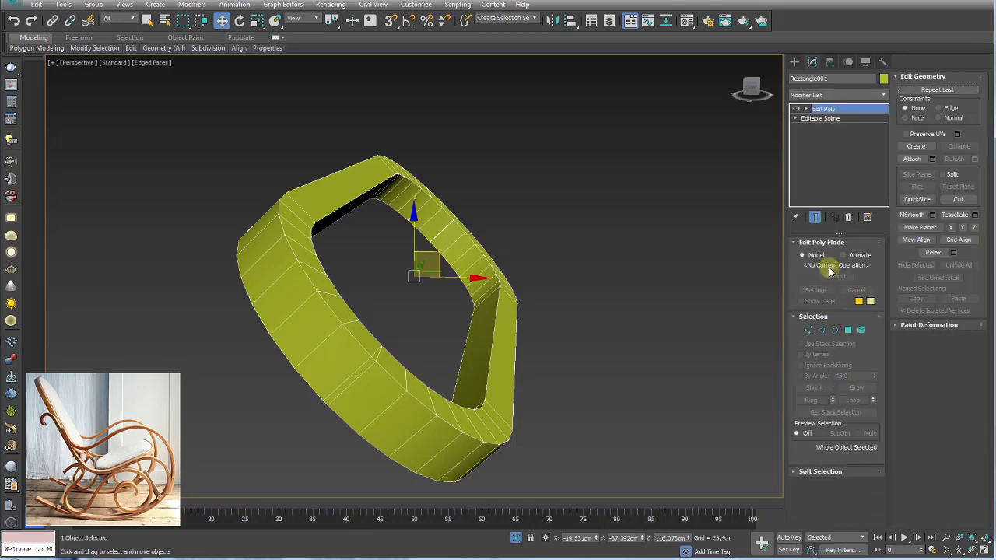
{"action": "left_click", "coordinate": [822, 330]}
{"action": "left_click", "coordinate": [492, 296]}
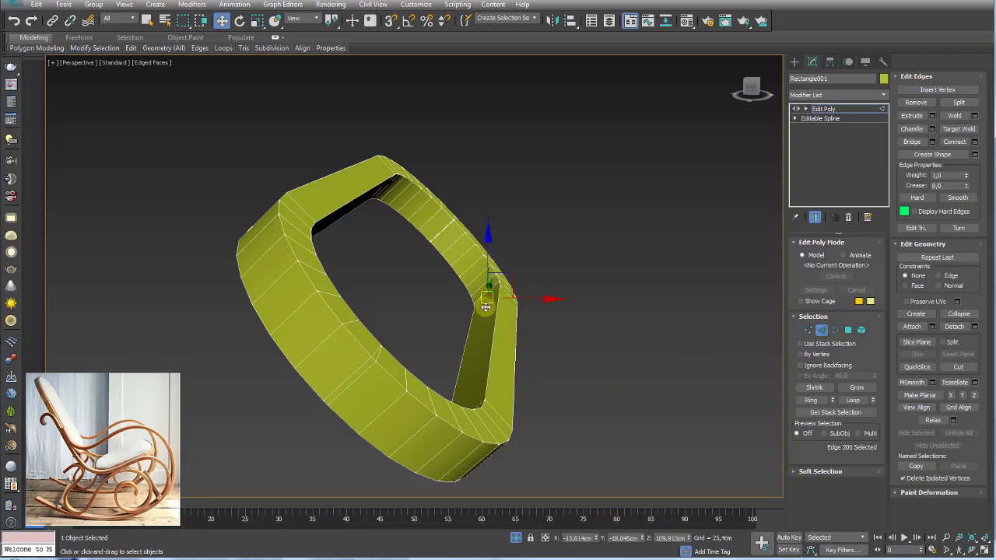
{"action": "left_click", "coordinate": [392, 404]}
{"action": "middle_click_drag", "start_coordinate": [393, 403], "coordinate": [476, 406], "text": "alt"}
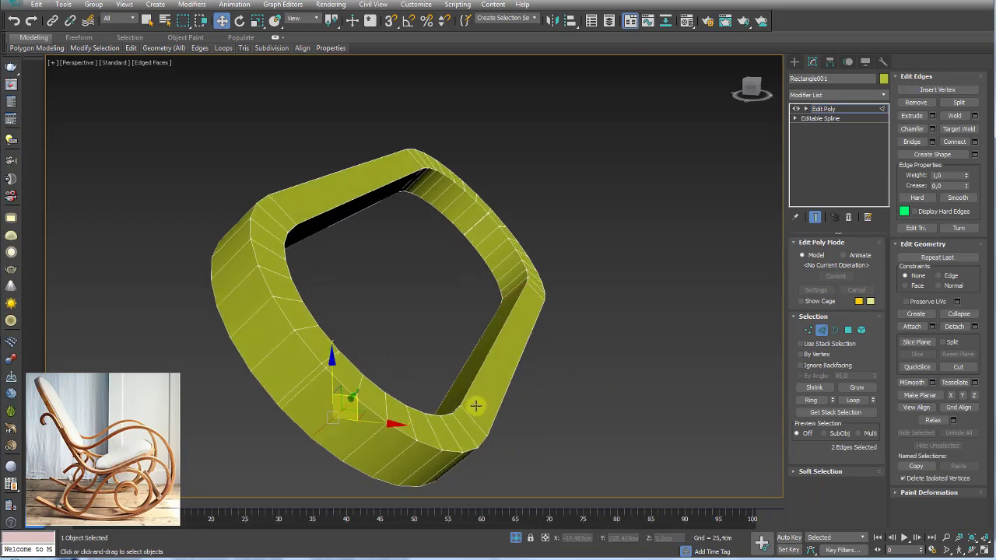
{"action": "left_click", "coordinate": [811, 400]}
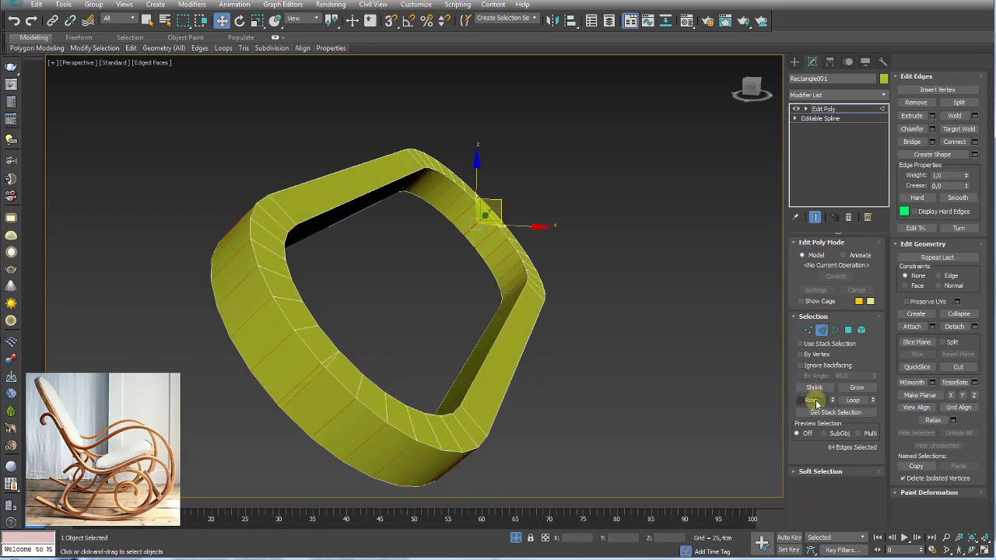
{"action": "left_click", "coordinate": [973, 142]}
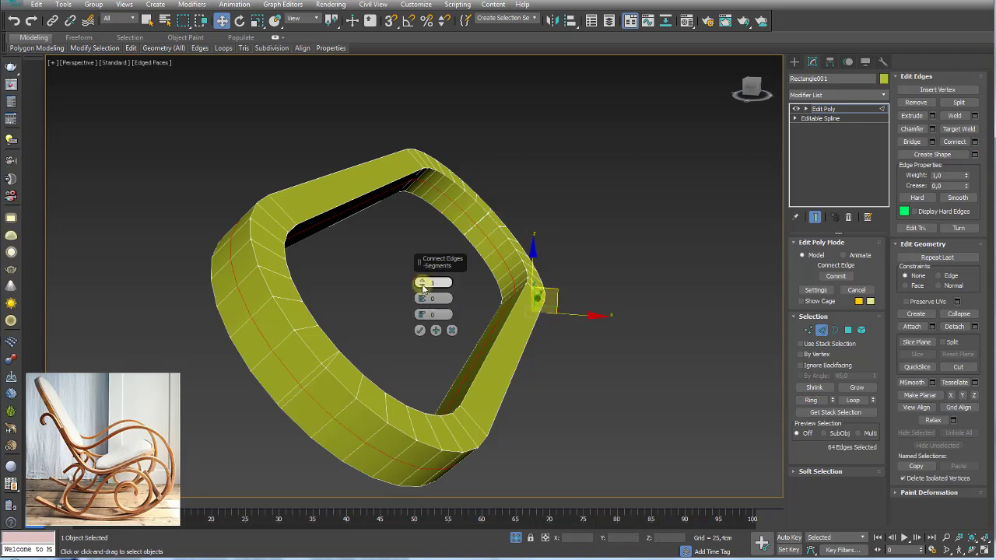
{"action": "mouse_move", "coordinate": [423, 287]}
{"action": "left_mouse_down"}
{"action": "mouse_move", "coordinate": [438, 88]}
{"action": "mouse_move", "coordinate": [440, 203]}
{"action": "left_mouse_up"}
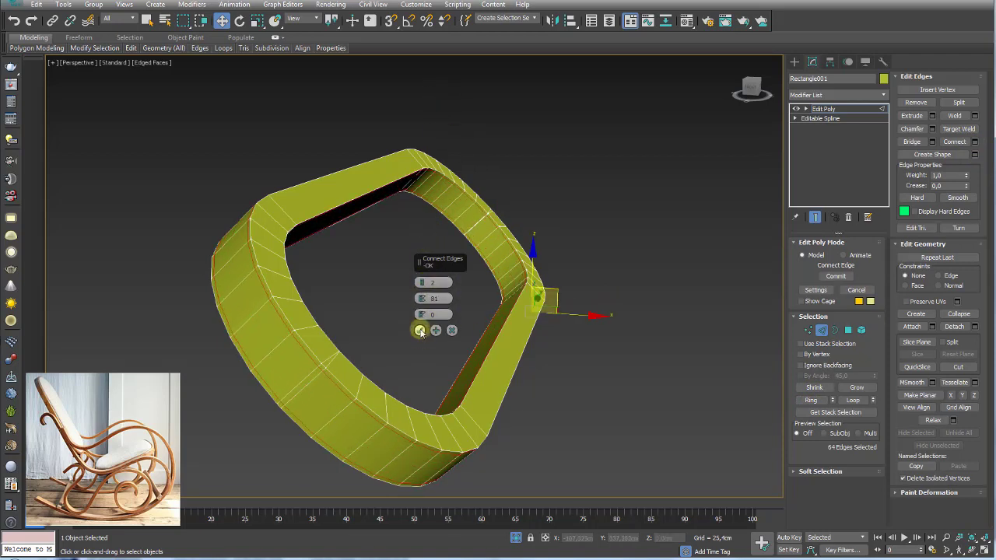
{"action": "left_click", "coordinate": [419, 330]}
- Select and remove the unwanted stray edge loop from the piece
{"action": "double_click", "coordinate": [319, 376]}
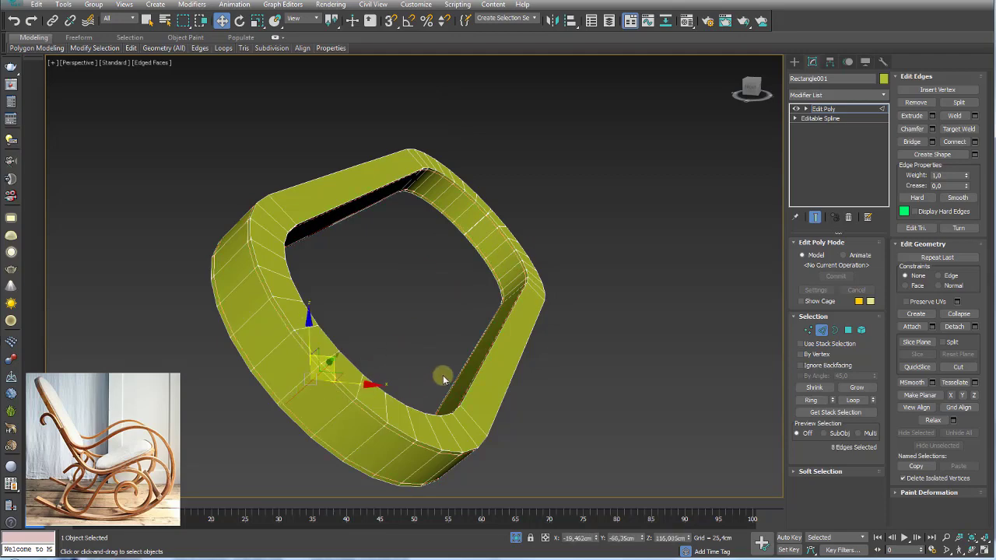
{"action": "scroll", "coordinate": [413, 389], "scroll_direction": "up", "scroll_amount": 3}
{"action": "scroll", "coordinate": [350, 393], "scroll_direction": "up", "scroll_amount": 3}
{"action": "scroll", "coordinate": [313, 383], "scroll_direction": "down", "scroll_amount": 1}
{"action": "scroll", "coordinate": [317, 355], "scroll_direction": "up", "scroll_amount": 4}
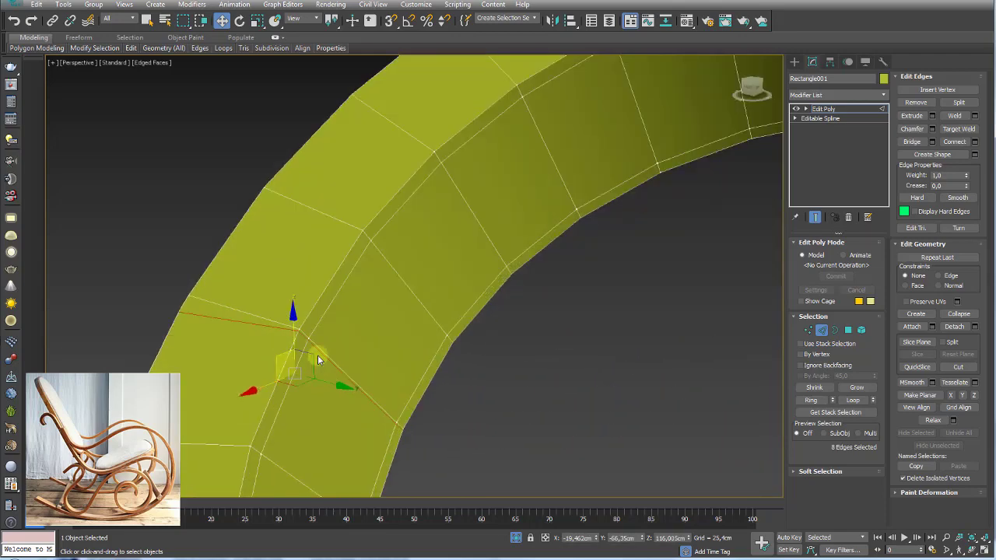
{"action": "scroll", "coordinate": [315, 341], "scroll_direction": "down", "scroll_amount": 3}
{"action": "mouse_move", "coordinate": [396, 368]}
{"action": "middle_mouse_down", "text": "alt"}
{"action": "mouse_move", "coordinate": [607, 329]}
{"action": "mouse_move", "coordinate": [569, 367]}
{"action": "middle_mouse_up", "text": "alt"}
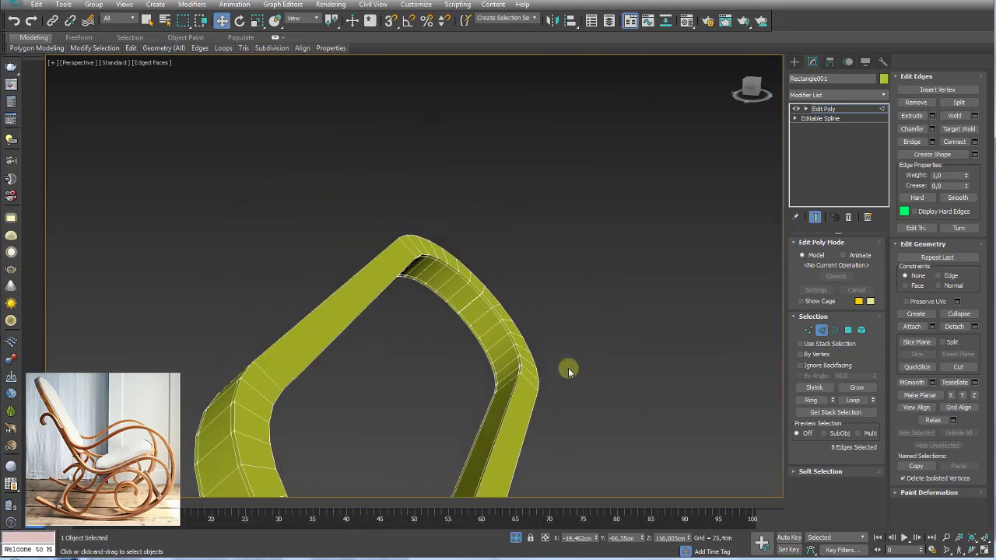
{"action": "scroll", "coordinate": [537, 327], "scroll_direction": "up", "scroll_amount": 3}
{"action": "scroll", "coordinate": [482, 257], "scroll_direction": "up", "scroll_amount": 3}
{"action": "left_click", "coordinate": [473, 239]}
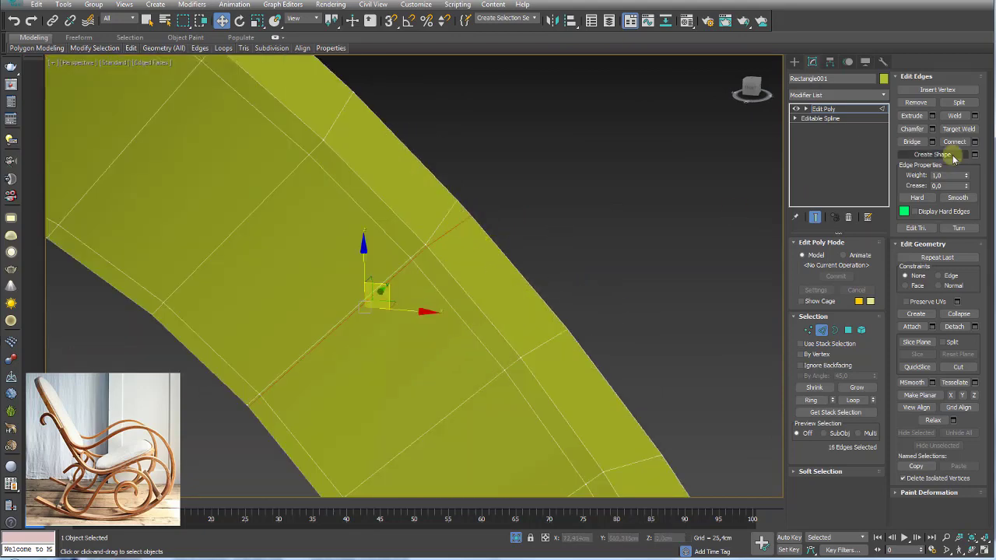
{"action": "left_click", "coordinate": [916, 102]}
- Add a pinched two-loop Connect at the rounded end and show the full chair again
{"action": "scroll", "coordinate": [432, 268], "scroll_direction": "down", "scroll_amount": 3}
{"action": "scroll", "coordinate": [471, 280], "scroll_direction": "down", "scroll_amount": 2}
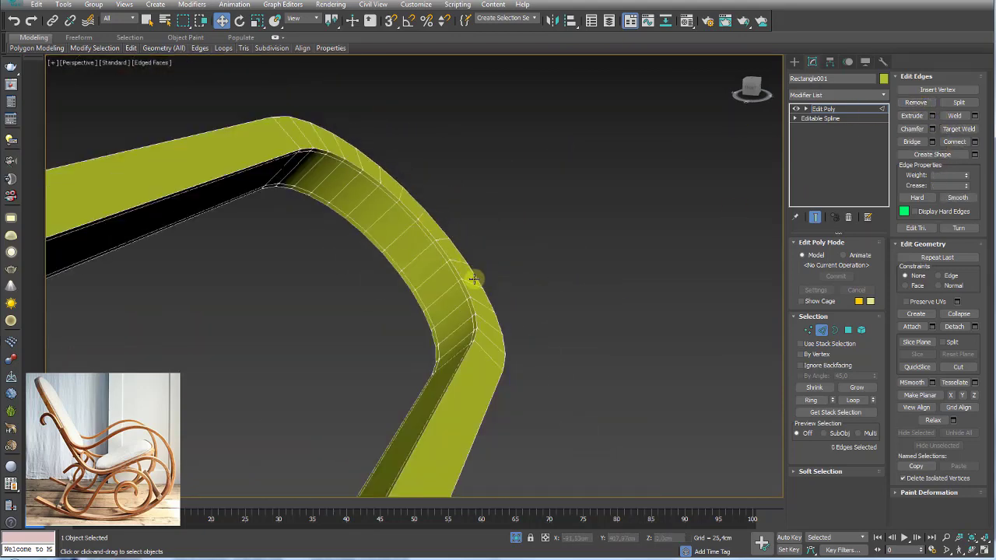
{"action": "scroll", "coordinate": [475, 326], "scroll_direction": "down", "scroll_amount": 2}
{"action": "left_click", "coordinate": [412, 425]}
{"action": "mouse_move", "coordinate": [420, 426]}
{"action": "middle_mouse_down", "text": "alt"}
{"action": "mouse_move", "coordinate": [478, 392]}
{"action": "mouse_move", "coordinate": [424, 427]}
{"action": "middle_mouse_up", "text": "alt"}
{"action": "left_click", "coordinate": [420, 427], "text": "ctrl"}
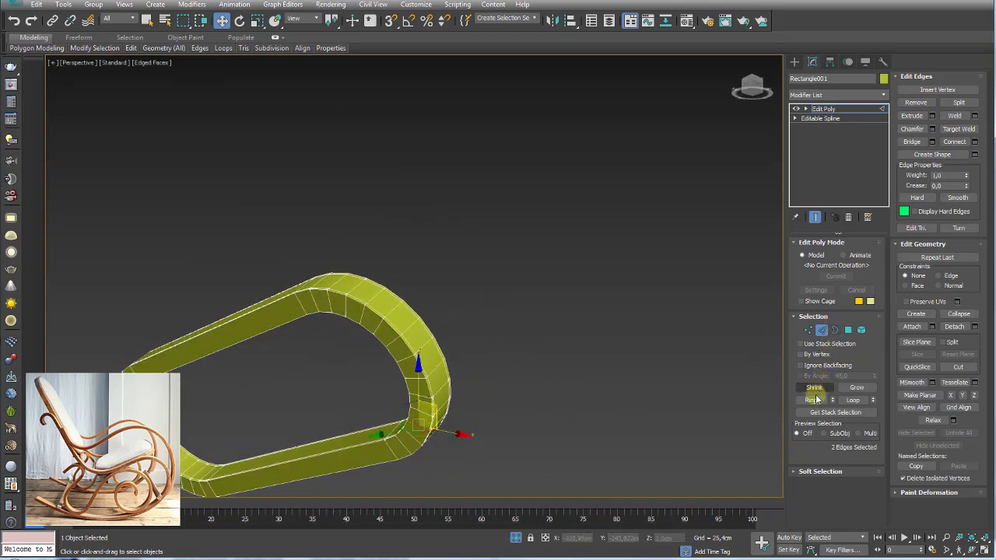
{"action": "left_click", "coordinate": [812, 402]}
{"action": "left_click", "coordinate": [975, 142]}
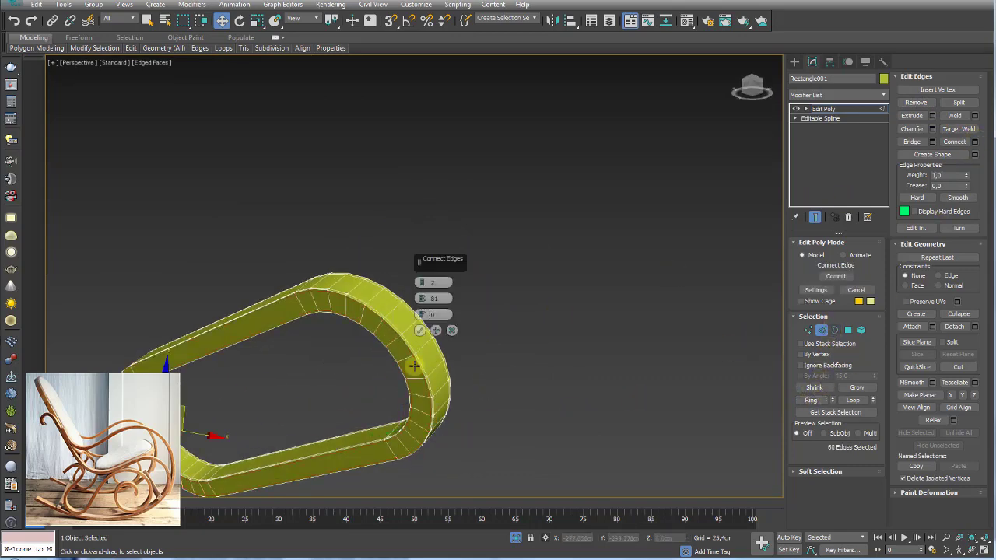
{"action": "scroll", "coordinate": [412, 366], "scroll_direction": "up", "scroll_amount": 5}
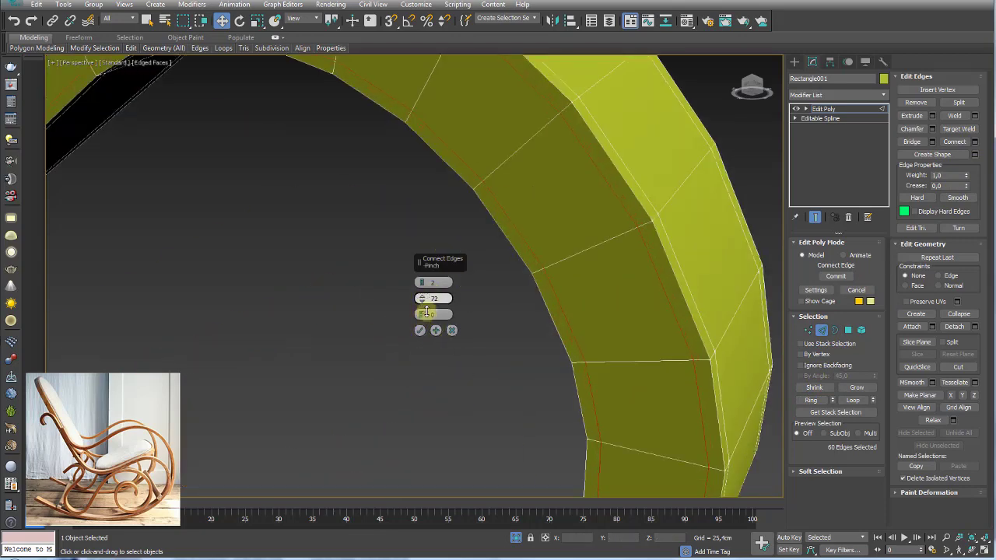
{"action": "left_click", "coordinate": [419, 330]}
{"action": "scroll", "coordinate": [656, 226], "scroll_direction": "down", "scroll_amount": 5}
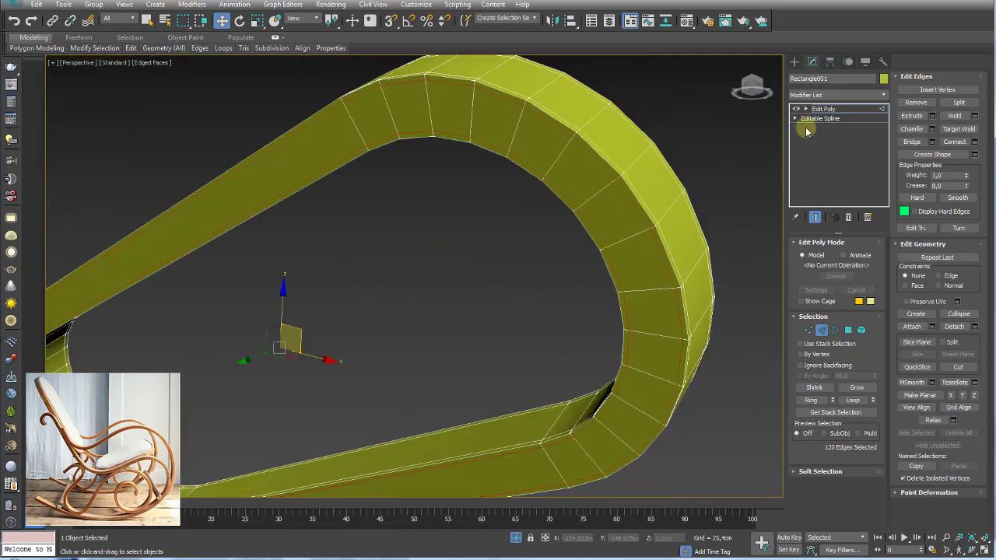
{"action": "left_click", "coordinate": [823, 109]}
{"action": "middle_click_drag", "start_coordinate": [596, 258], "coordinate": [512, 542], "text": "alt"}
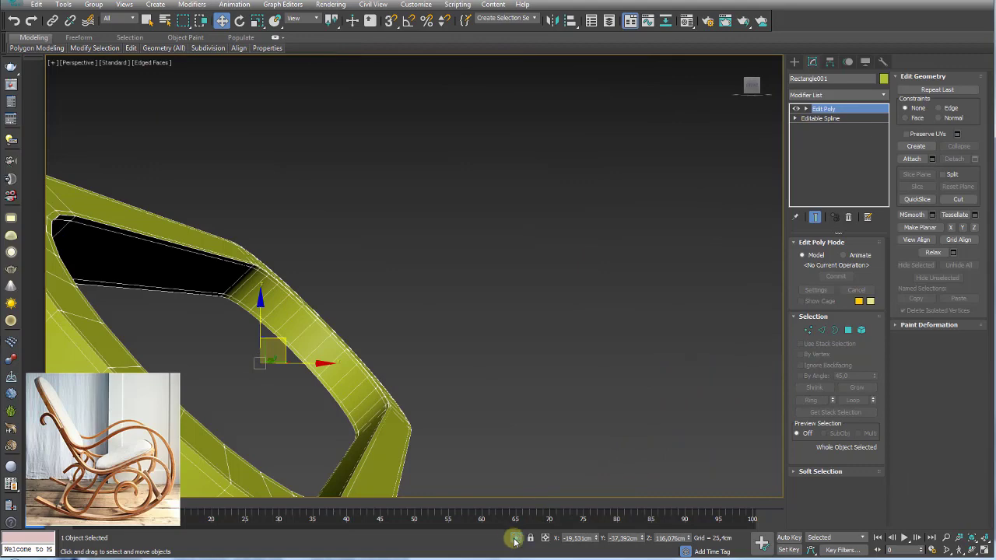
{"action": "left_click", "coordinate": [514, 539]}
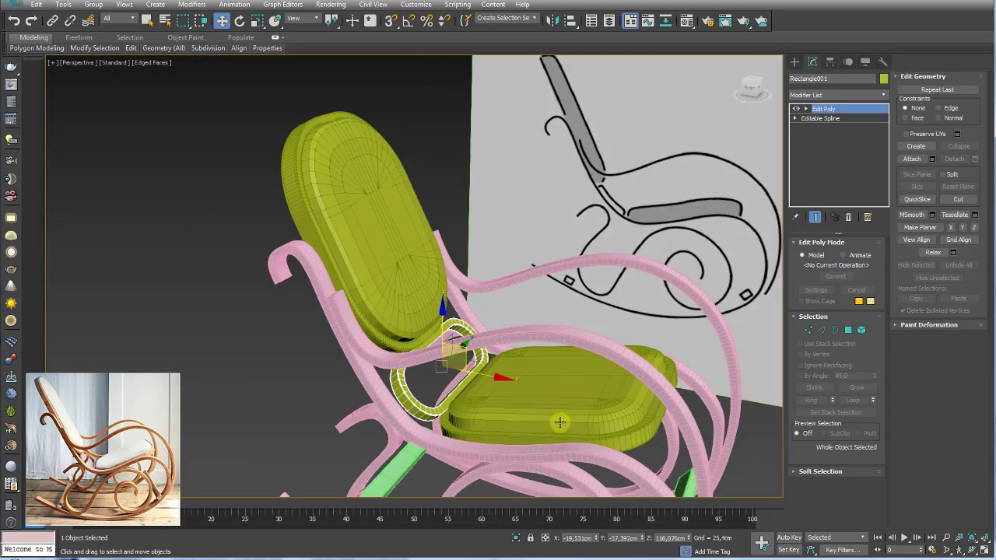
- Attach the backrest cushion and then the seat cushion to the Rectangle001 loop
{"action": "middle_click_drag", "start_coordinate": [559, 422], "coordinate": [555, 388]}
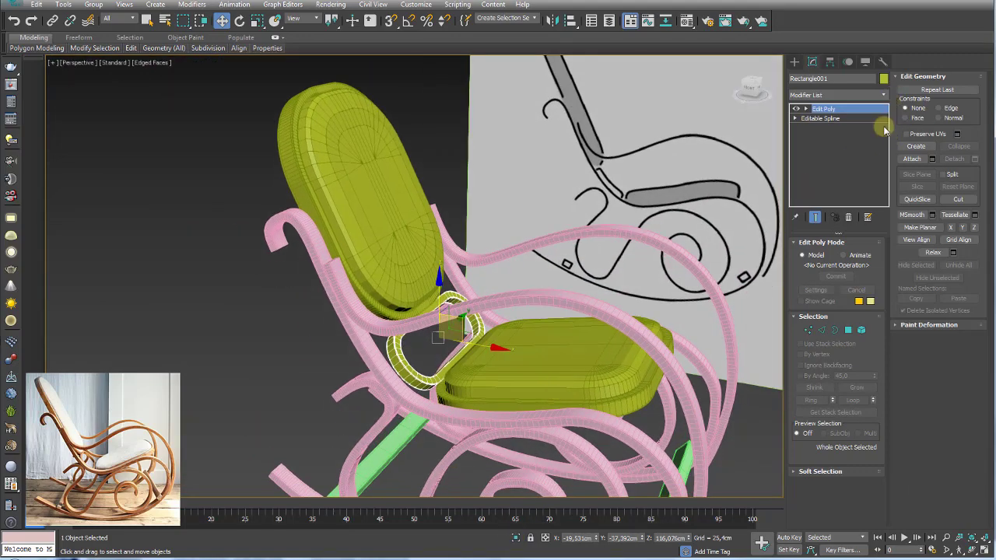
{"action": "left_click", "coordinate": [912, 159]}
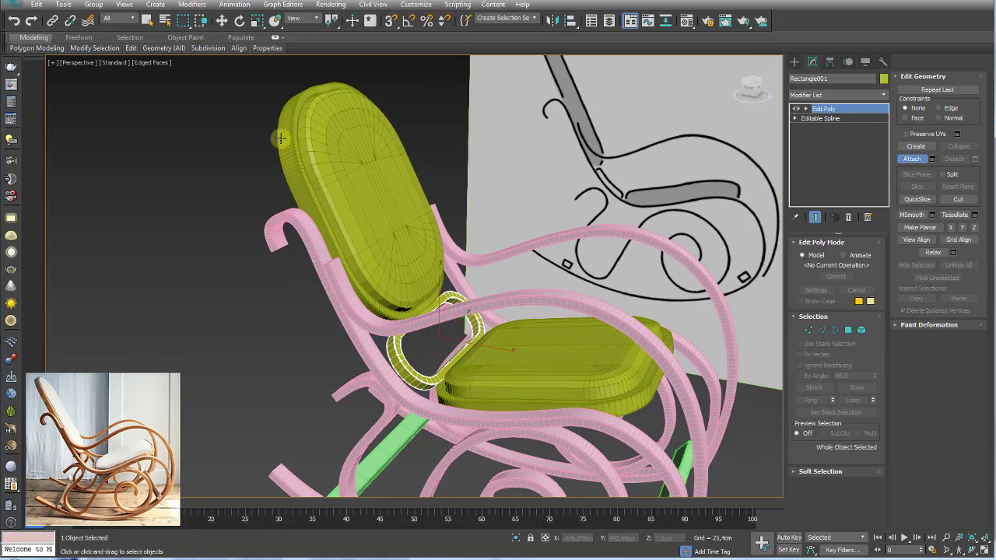
{"action": "left_click", "coordinate": [288, 161]}
{"action": "left_click", "coordinate": [636, 399]}
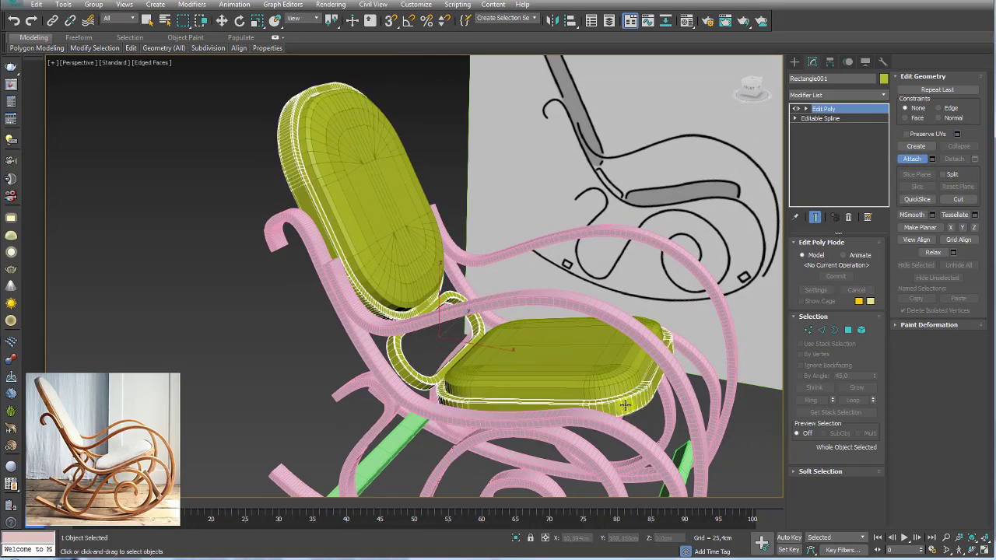
{"action": "right_click", "coordinate": [631, 401]}
{"action": "scroll", "coordinate": [623, 405], "scroll_direction": "down", "scroll_amount": 3}
{"action": "scroll", "coordinate": [549, 380], "scroll_direction": "down", "scroll_amount": 2}
{"action": "scroll", "coordinate": [549, 381], "scroll_direction": "up", "scroll_amount": 4}
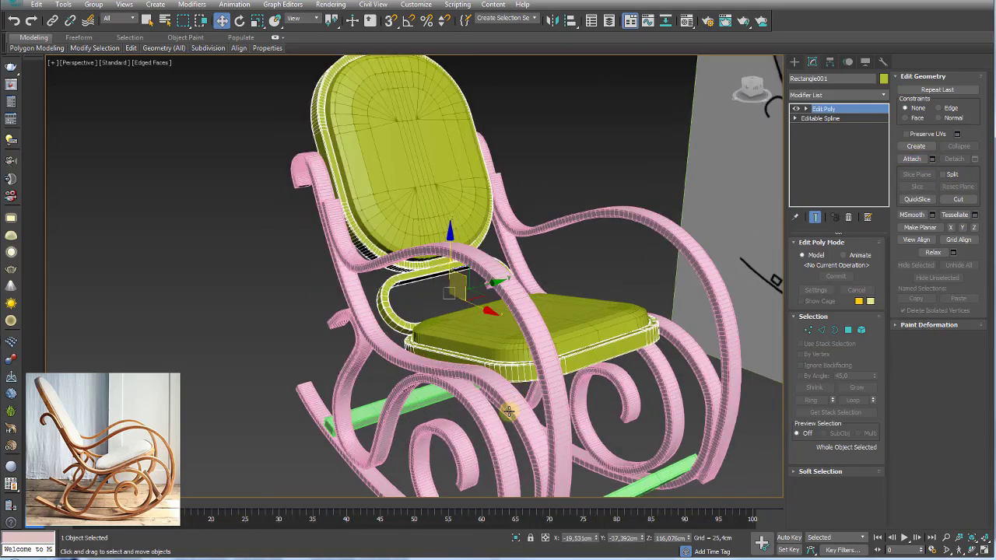
{"action": "left_click", "coordinate": [507, 413]}
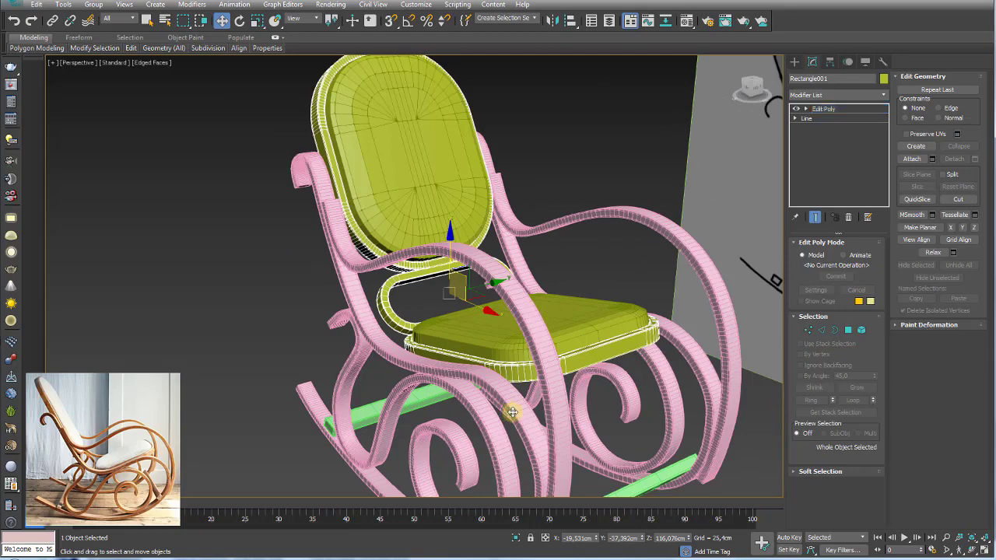
- Attach the curved back frame tube to Line005 and move the frame back around the cushions
{"action": "left_click", "coordinate": [912, 159]}
{"action": "left_click", "coordinate": [426, 296]}
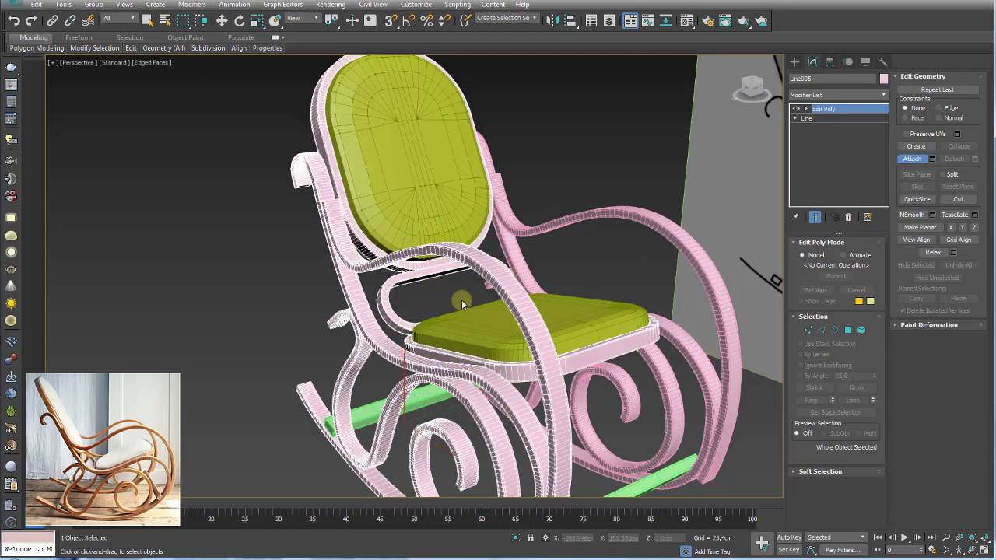
{"action": "scroll", "coordinate": [461, 300], "scroll_direction": "down", "scroll_amount": 2}
{"action": "scroll", "coordinate": [462, 300], "scroll_direction": "down", "scroll_amount": 3}
{"action": "key", "text": "w"}
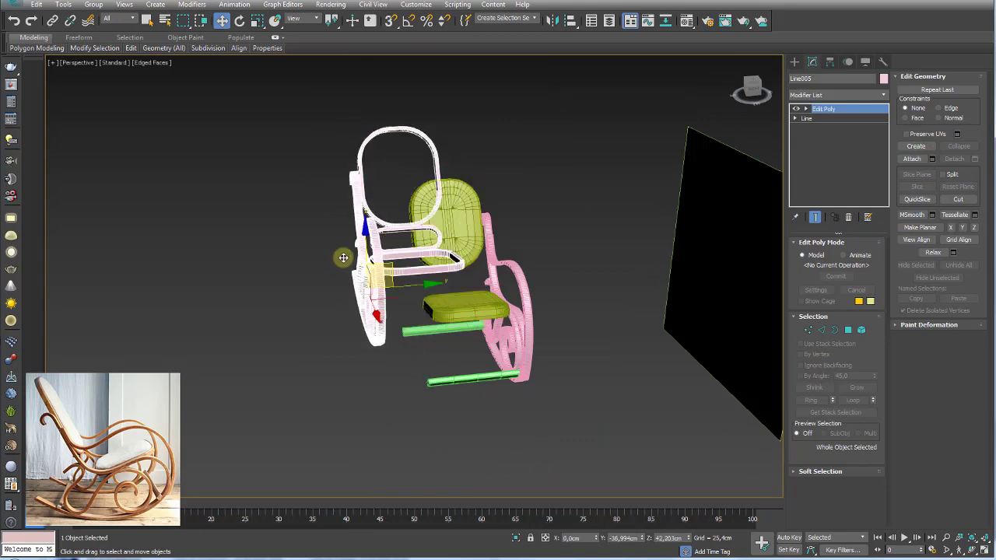
{"action": "left_click_drag", "start_coordinate": [343, 258], "coordinate": [318, 300]}
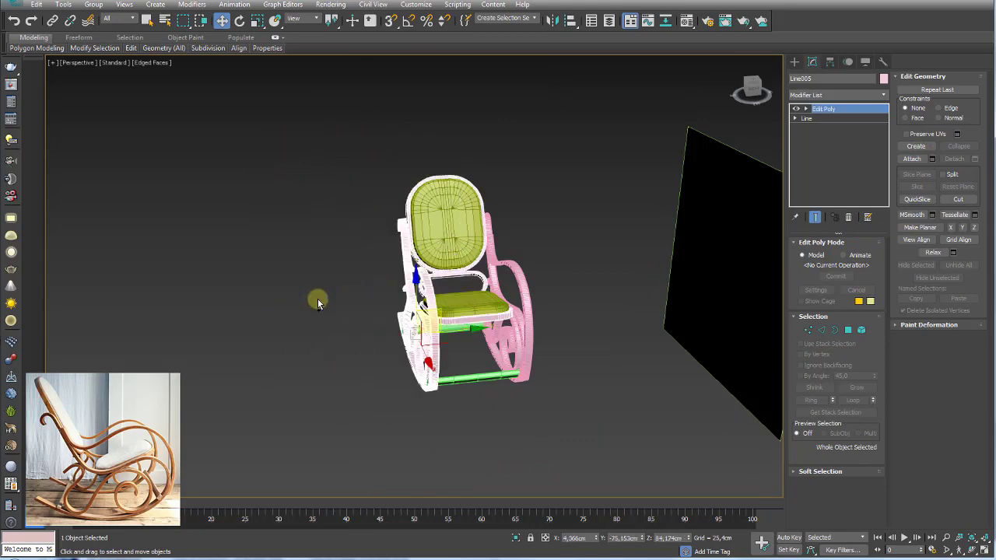
- Attach the other side frame and the green rungs to the pink Line005 frame
{"action": "left_click", "coordinate": [912, 159]}
{"action": "left_click", "coordinate": [512, 270]}
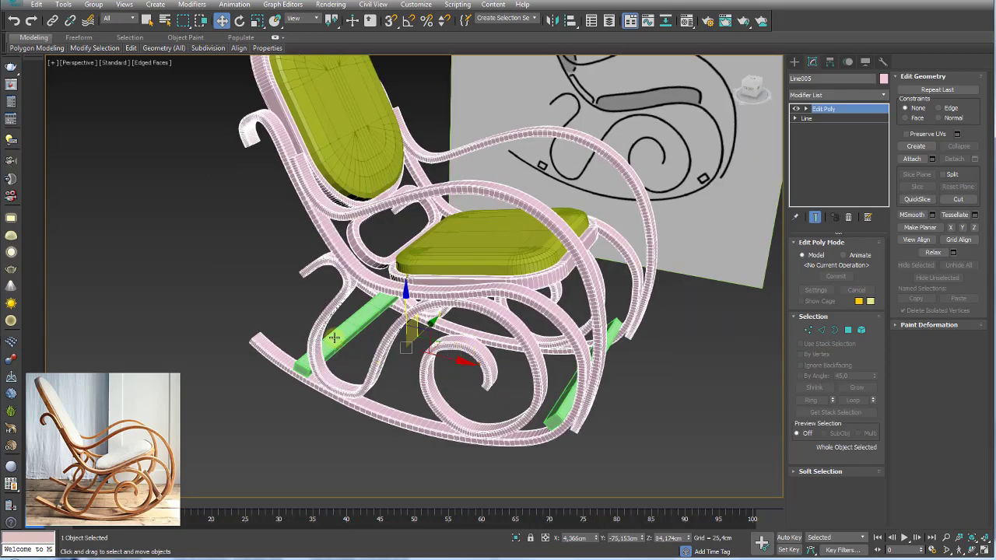
{"action": "left_click", "coordinate": [912, 158]}
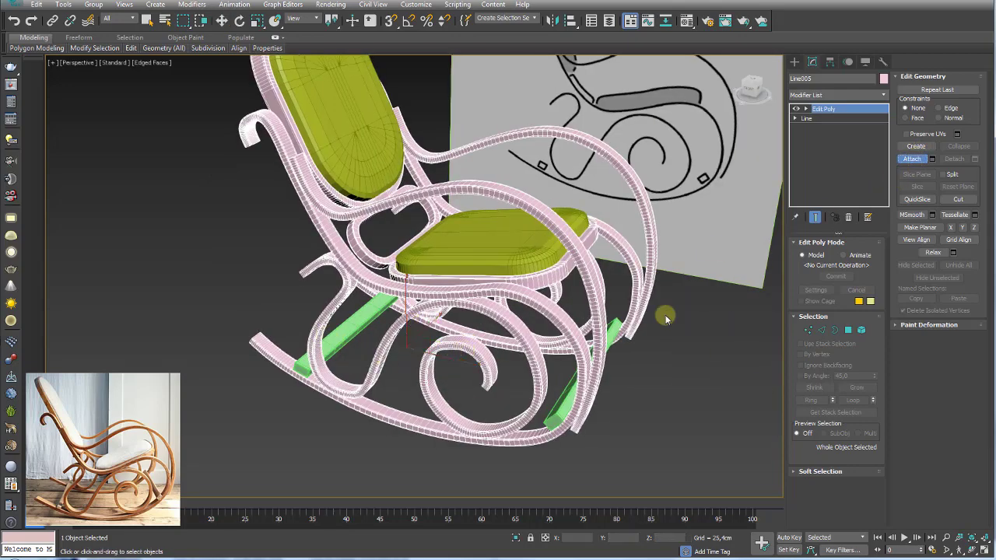
{"action": "left_click", "coordinate": [571, 388]}
{"action": "right_click", "coordinate": [359, 331]}
{"action": "middle_click_drag", "start_coordinate": [359, 332], "coordinate": [408, 346], "text": "alt"}
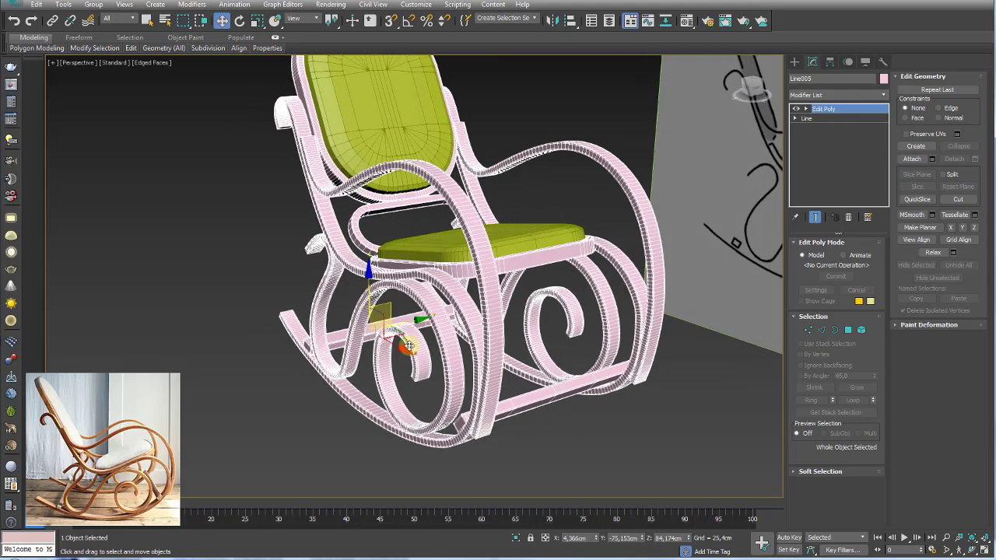
{"action": "mouse_move", "coordinate": [267, 272]}
{"action": "middle_mouse_down", "text": "alt"}
{"action": "mouse_move", "coordinate": [202, 284]}
{"action": "mouse_move", "coordinate": [631, 315]}
{"action": "mouse_move", "coordinate": [448, 311]}
{"action": "middle_mouse_up", "text": "alt"}
{"action": "scroll", "coordinate": [179, 289], "scroll_direction": "up", "scroll_amount": 3}
{"action": "scroll", "coordinate": [234, 292], "scroll_direction": "down", "scroll_amount": 3}
{"action": "left_click", "coordinate": [448, 311]}
{"action": "left_click", "coordinate": [369, 235]}
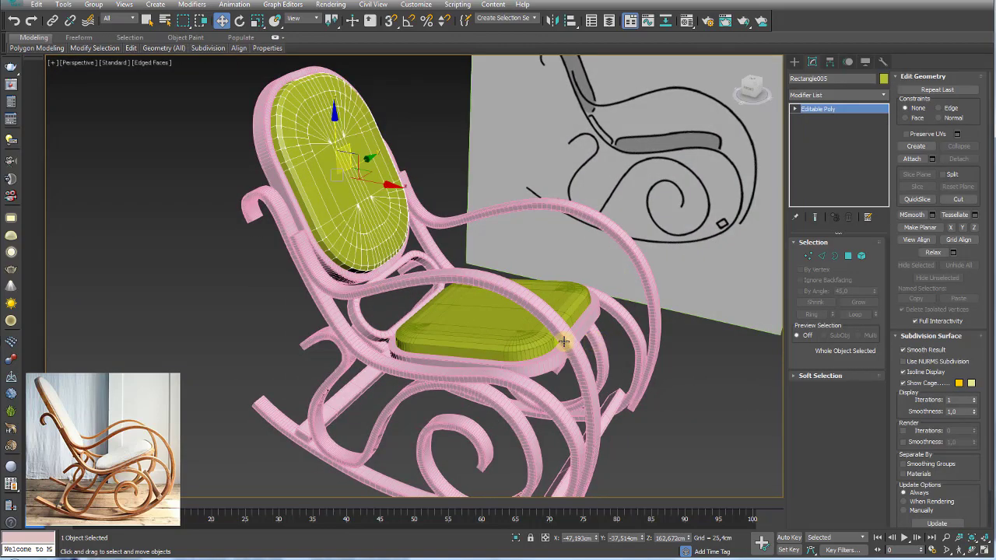
- Add a TurboSmooth modifier to the Line005 chair frame and switch the viewport to Default Shading
{"action": "mouse_move", "coordinate": [564, 343]}
{"action": "middle_mouse_down", "text": "alt"}
{"action": "mouse_move", "coordinate": [467, 296]}
{"action": "mouse_move", "coordinate": [372, 227]}
{"action": "middle_mouse_up", "text": "alt"}
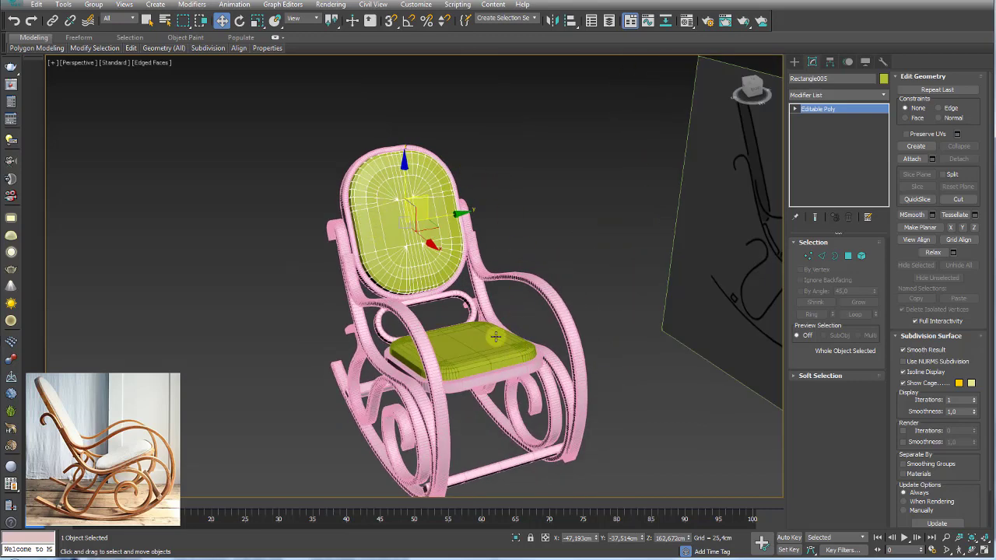
{"action": "middle_click_drag", "start_coordinate": [463, 337], "coordinate": [467, 323], "text": "alt"}
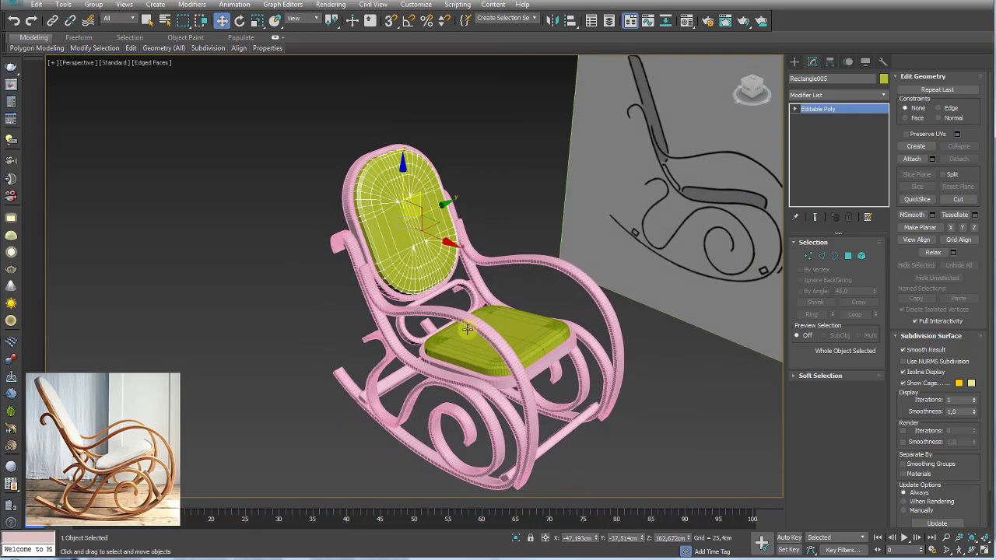
{"action": "left_click", "coordinate": [471, 323]}
{"action": "scroll", "coordinate": [493, 340], "scroll_direction": "up", "scroll_amount": 2}
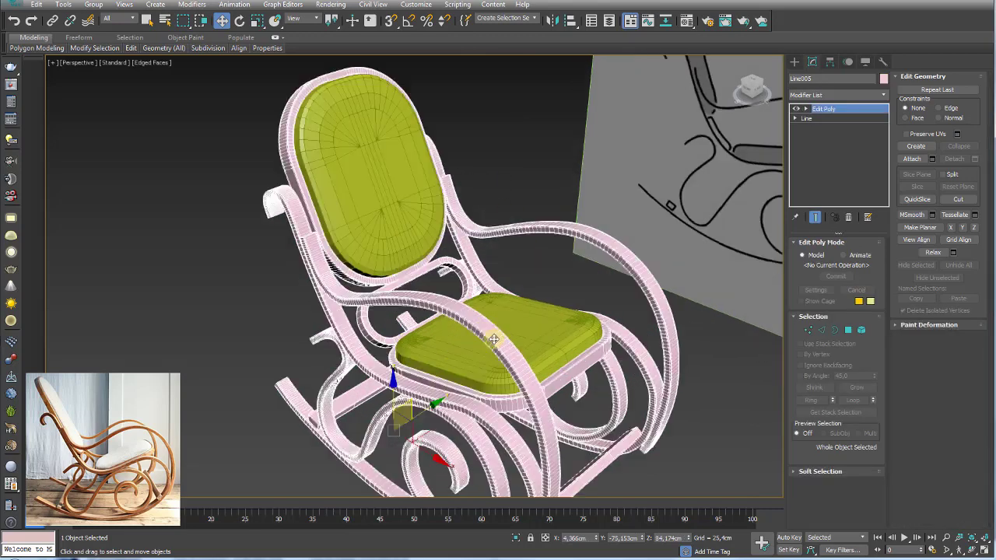
{"action": "left_click", "coordinate": [885, 98]}
{"action": "left_click_drag", "start_coordinate": [884, 145], "coordinate": [883, 374]}
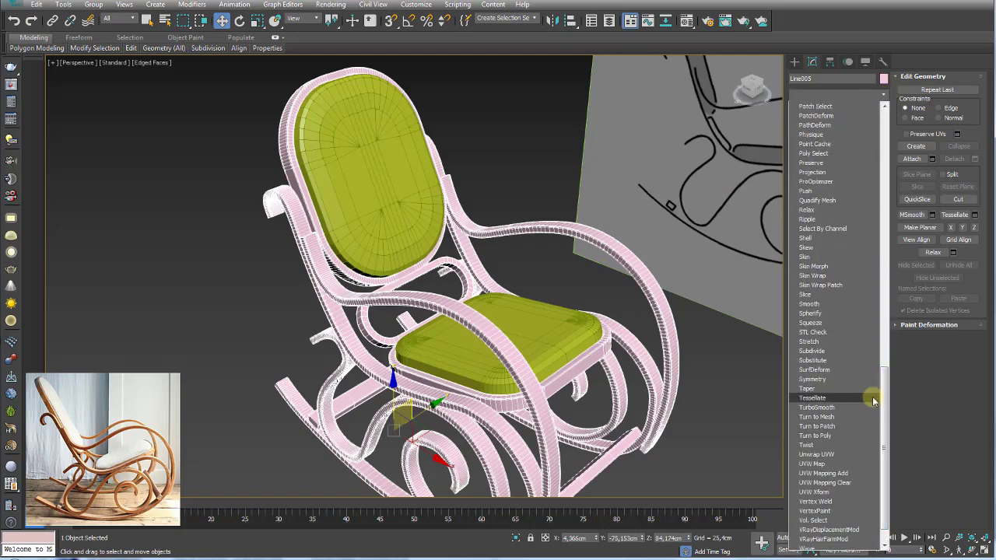
{"action": "left_click", "coordinate": [840, 407]}
{"action": "mouse_move", "coordinate": [561, 334]}
{"action": "middle_mouse_down", "text": "alt"}
{"action": "mouse_move", "coordinate": [603, 341]}
{"action": "mouse_move", "coordinate": [604, 325]}
{"action": "mouse_move", "coordinate": [631, 314]}
{"action": "mouse_move", "coordinate": [587, 296]}
{"action": "mouse_move", "coordinate": [645, 327]}
{"action": "mouse_move", "coordinate": [550, 329]}
{"action": "middle_mouse_up", "text": "alt"}
{"action": "key", "text": "F4"}
{"action": "left_click", "coordinate": [515, 325]}
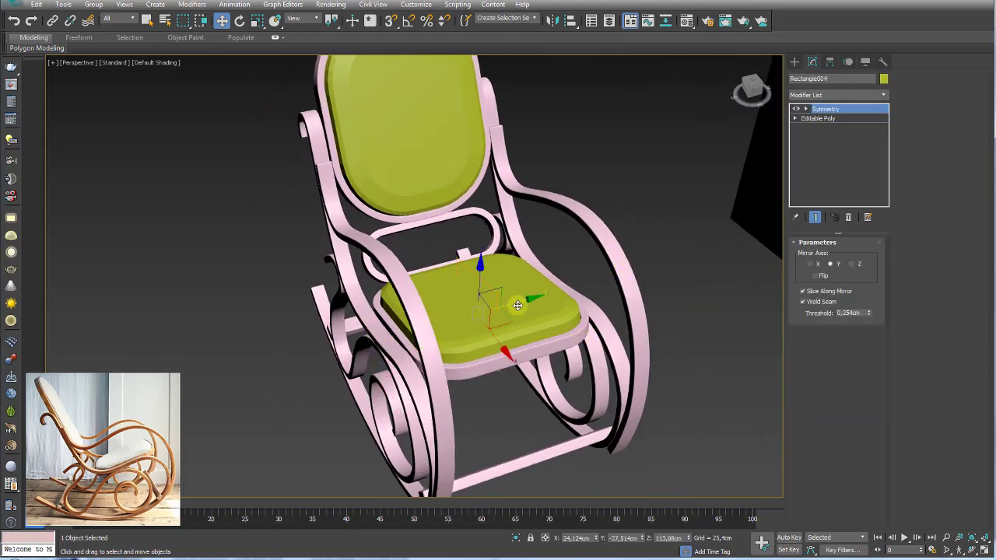
- Copy the TurboSmooth modifier from the chair frame's stack
{"action": "left_click", "coordinate": [343, 365]}
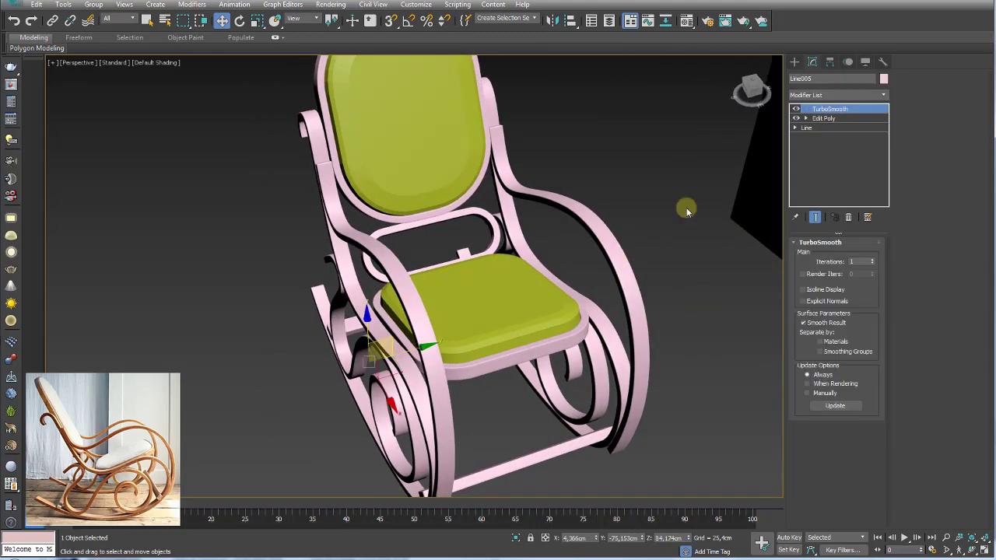
{"action": "right_click", "coordinate": [840, 112]}
{"action": "left_click", "coordinate": [481, 300]}
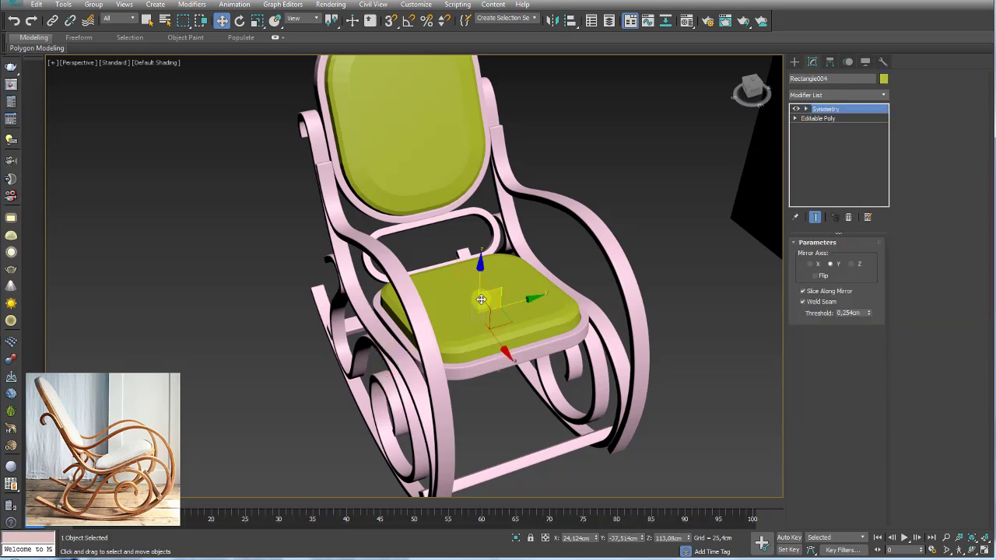
{"action": "right_click", "coordinate": [826, 111]}
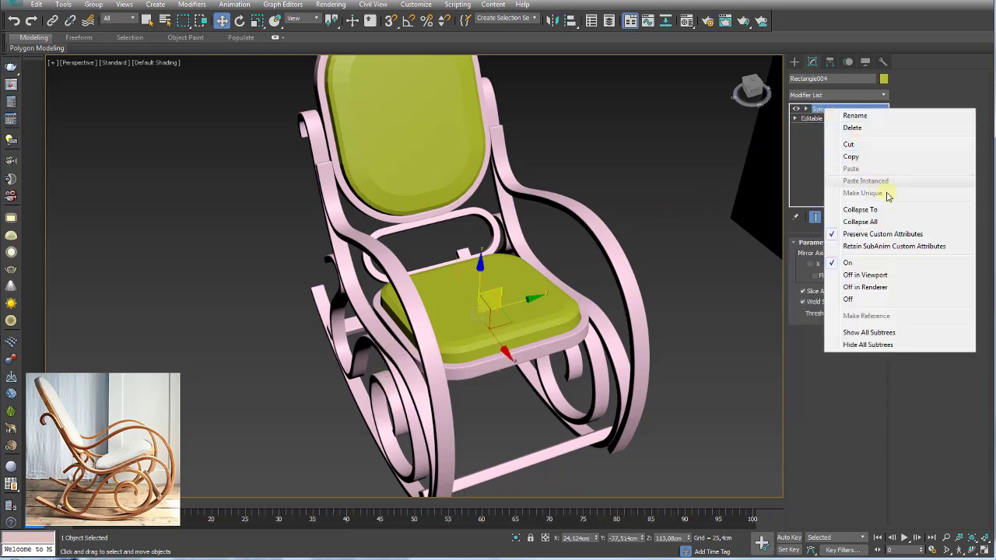
{"action": "left_click", "coordinate": [744, 166]}
{"action": "left_click", "coordinate": [520, 311]}
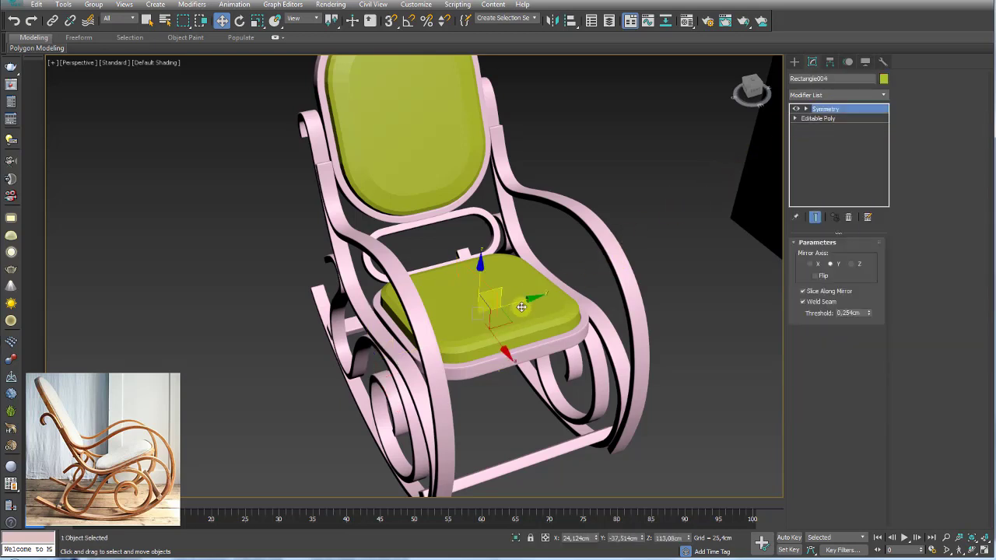
{"action": "middle_click_drag", "start_coordinate": [582, 256], "coordinate": [700, 217], "text": "alt"}
{"action": "right_click", "coordinate": [826, 112]}
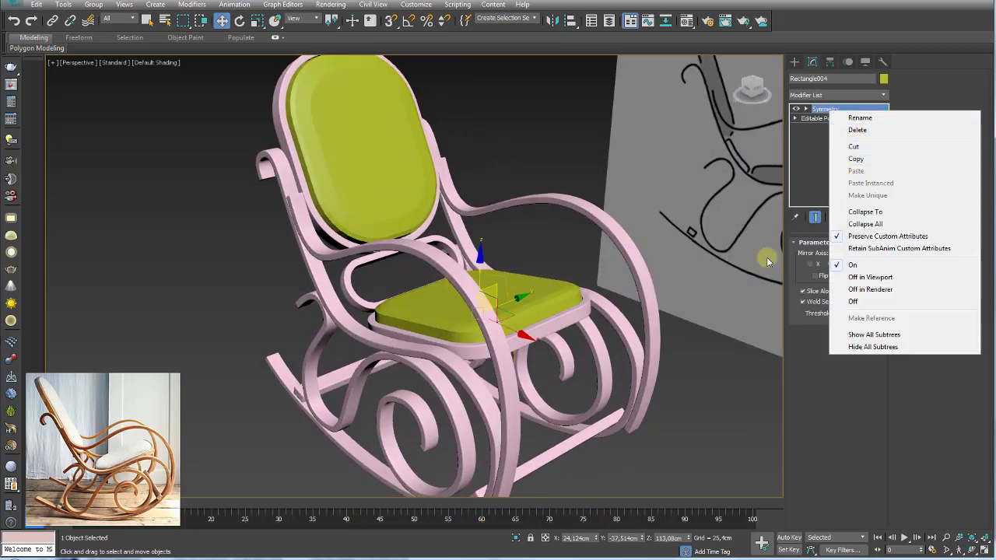
{"action": "left_click", "coordinate": [727, 322]}
{"action": "left_click", "coordinate": [660, 324]}
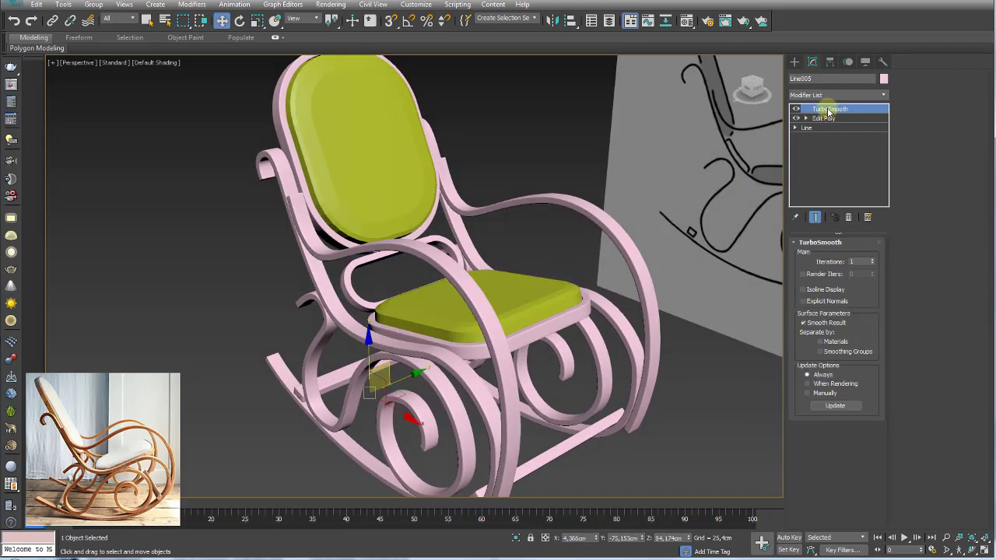
{"action": "right_click", "coordinate": [830, 111]}
{"action": "left_click", "coordinate": [846, 157]}
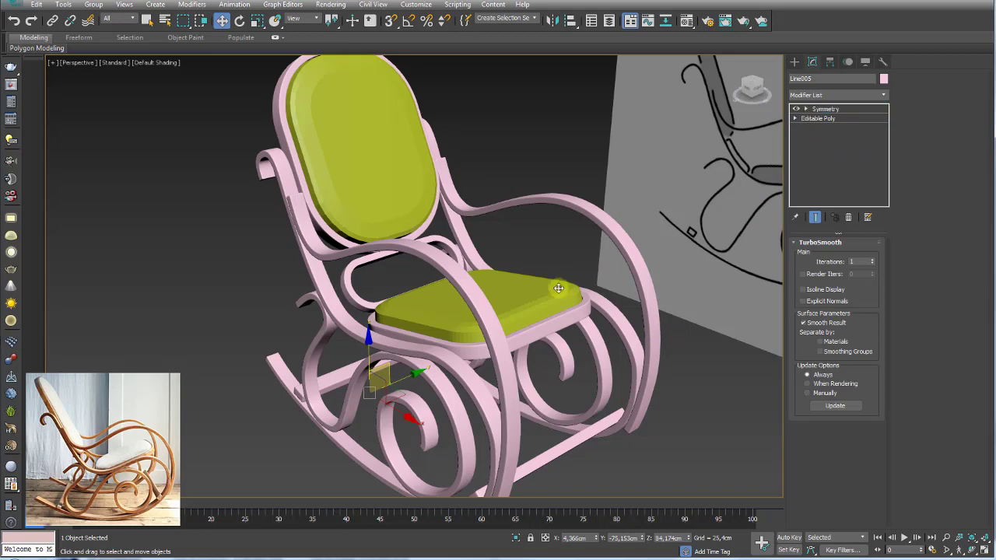
- Paste the TurboSmooth as an instance onto the seat cushion
{"action": "left_click", "coordinate": [559, 288]}
{"action": "right_click", "coordinate": [822, 109]}
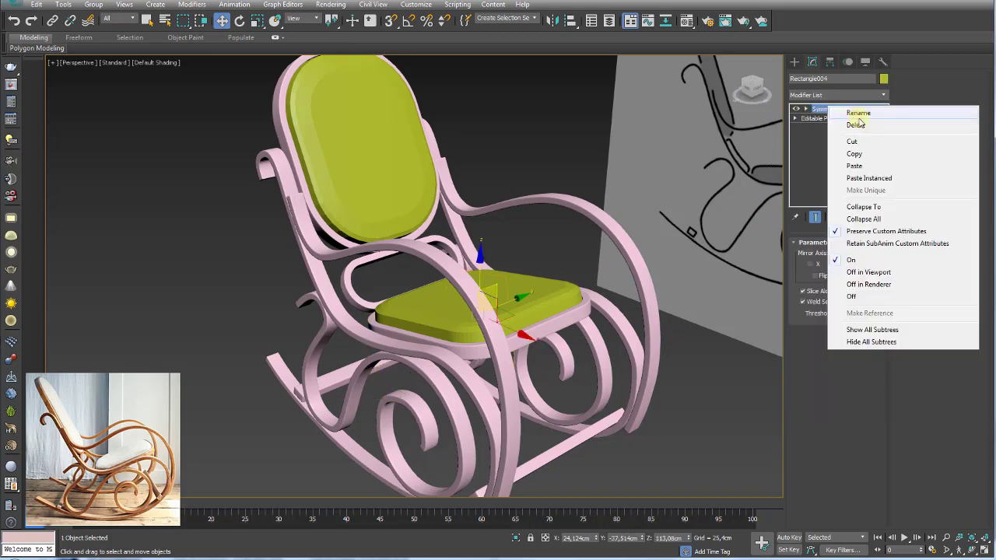
{"action": "left_click", "coordinate": [874, 178]}
{"action": "scroll", "coordinate": [656, 305], "scroll_direction": "up", "scroll_amount": 3}
- Paste the TurboSmooth as an instance onto the backrest cushion
{"action": "middle_click_drag", "start_coordinate": [656, 304], "coordinate": [465, 196], "text": "alt"}
{"action": "left_click", "coordinate": [284, 133]}
{"action": "middle_click_drag", "start_coordinate": [284, 134], "coordinate": [451, 255]}
{"action": "right_click", "coordinate": [838, 110]}
{"action": "left_click", "coordinate": [866, 126]}
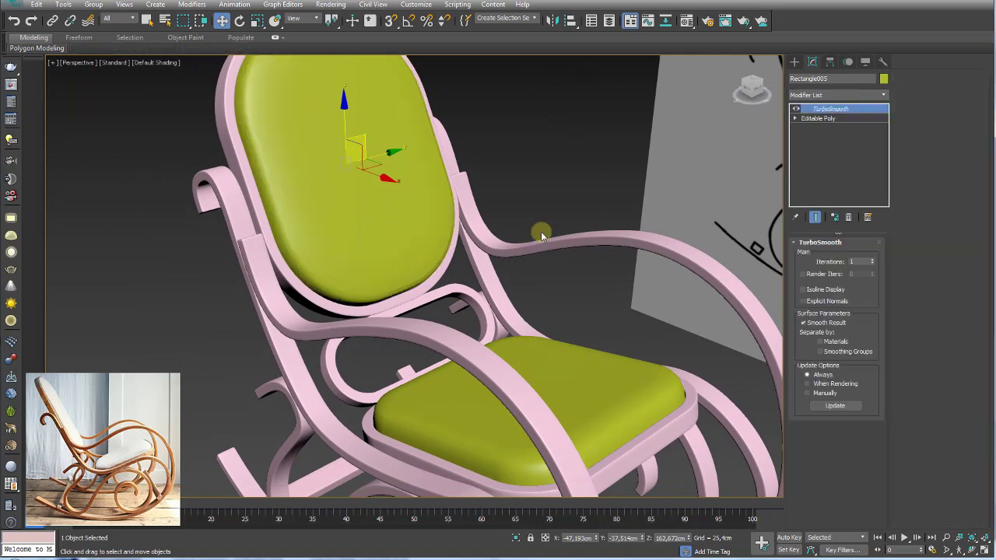
{"action": "scroll", "coordinate": [537, 229], "scroll_direction": "down", "scroll_amount": 5}
{"action": "middle_click_drag", "start_coordinate": [541, 246], "coordinate": [552, 174], "text": "alt"}
- Select the frame, seat and backrest together and pick an object colour for them
{"action": "scroll", "coordinate": [552, 175], "scroll_direction": "down", "scroll_amount": 4}
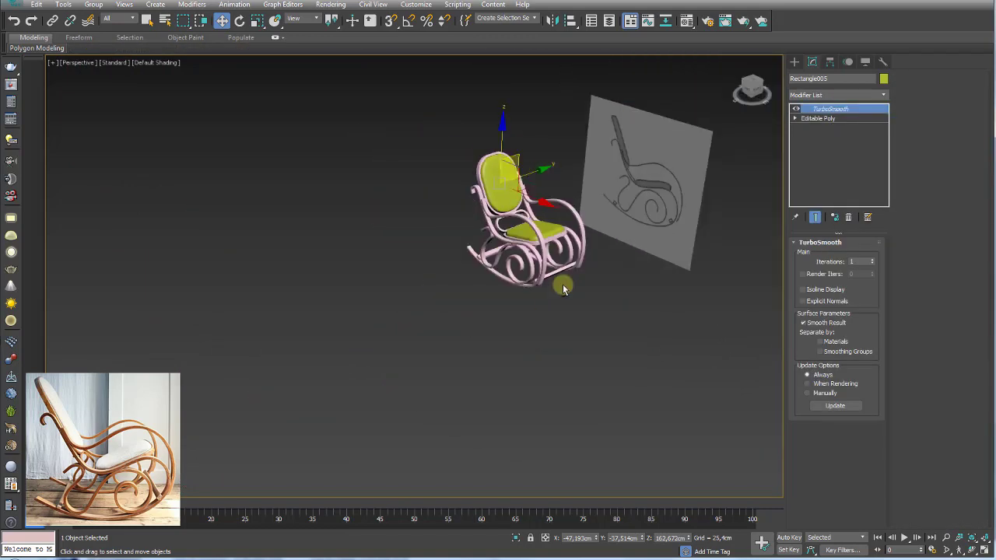
{"action": "key", "text": "ctrl+a"}
{"action": "middle_click_drag", "start_coordinate": [560, 285], "coordinate": [684, 73], "text": "alt"}
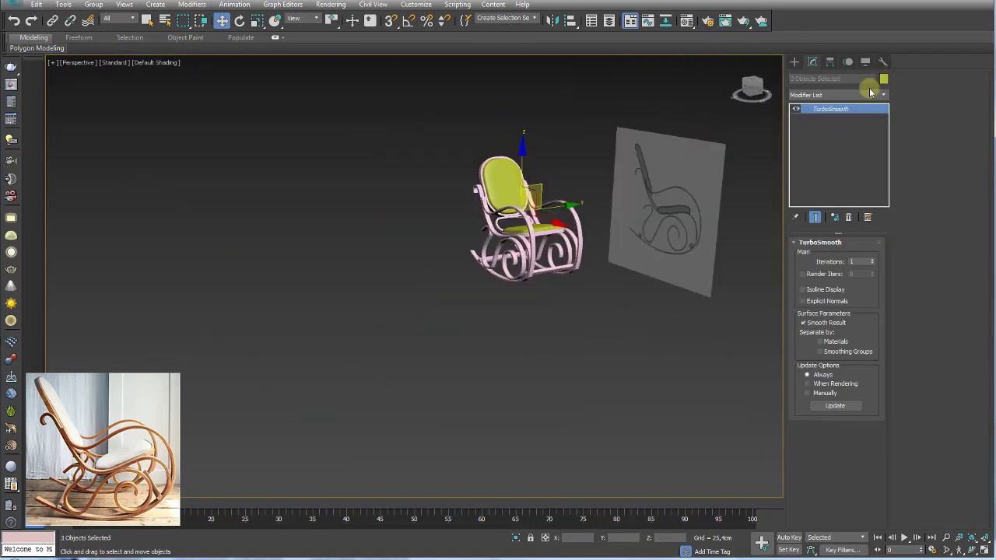
{"action": "left_click", "coordinate": [883, 79]}
{"action": "left_click", "coordinate": [663, 279]}
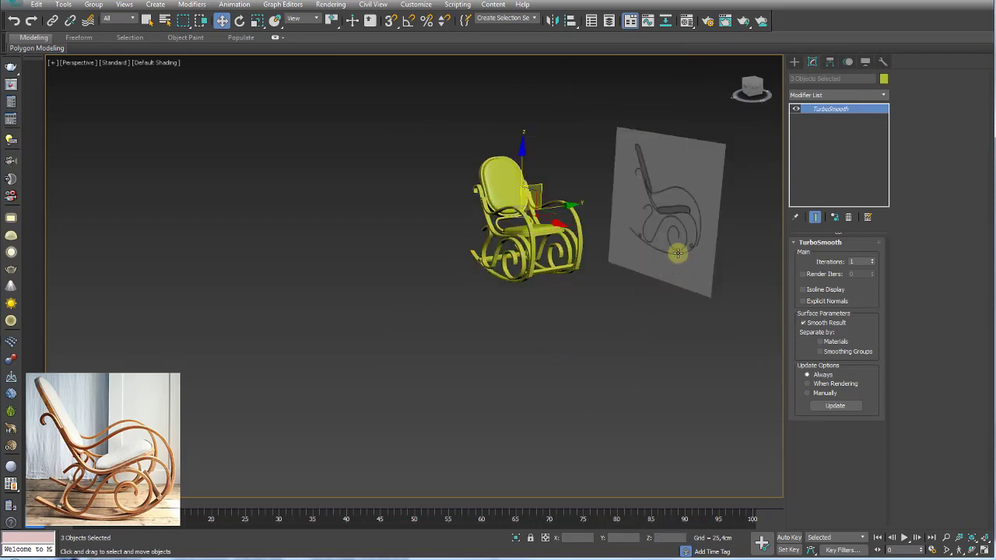
{"action": "key", "text": "z"}
- Assign the grey 01 - Default material to all three chair parts
{"action": "key", "text": "m"}
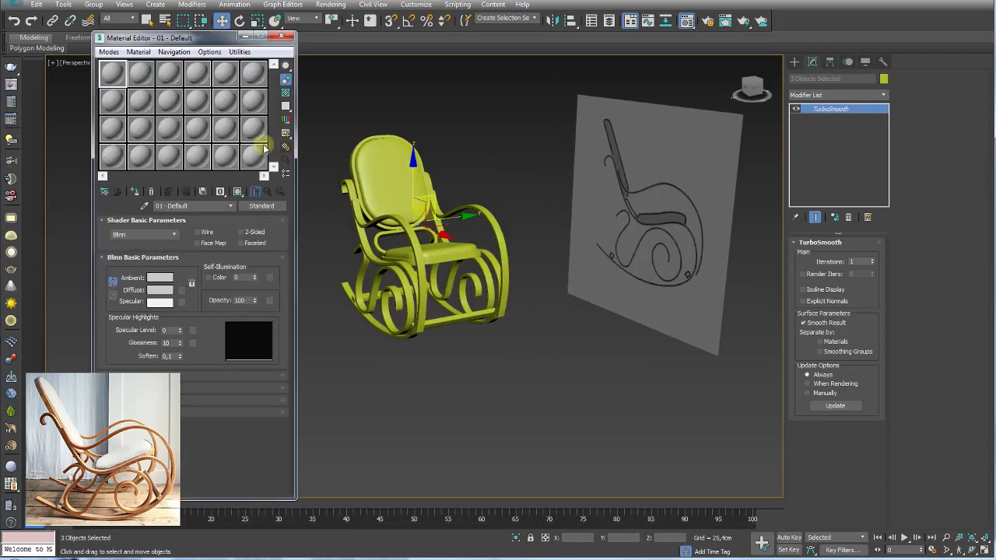
{"action": "left_click", "coordinate": [136, 193]}
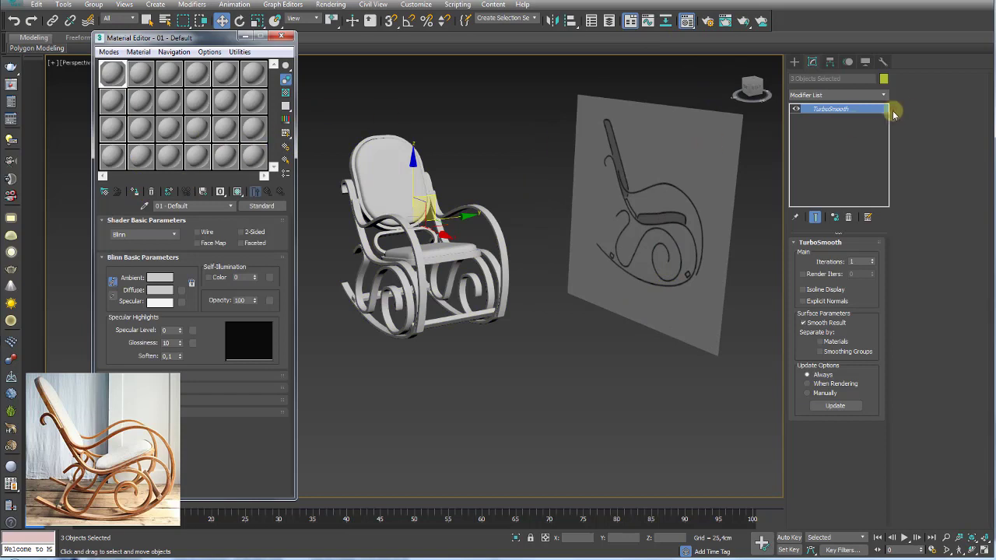
{"action": "left_click", "coordinate": [883, 79]}
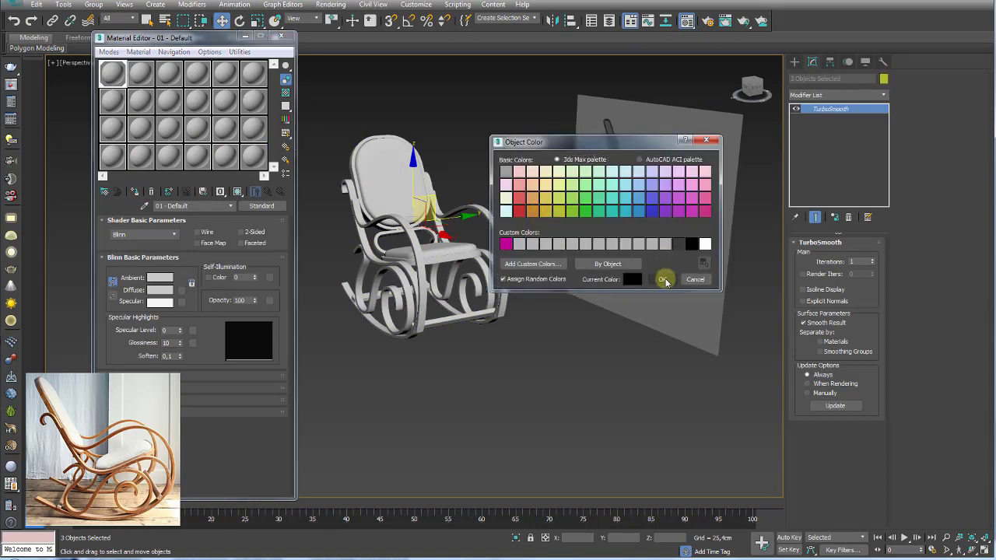
{"action": "left_click", "coordinate": [662, 278]}
{"action": "left_click", "coordinate": [565, 349]}
- Show edges over shaded faces with F4 and select the backrest cushion
{"action": "left_click", "coordinate": [282, 37]}
{"action": "middle_click_drag", "start_coordinate": [351, 161], "coordinate": [366, 205], "text": "alt"}
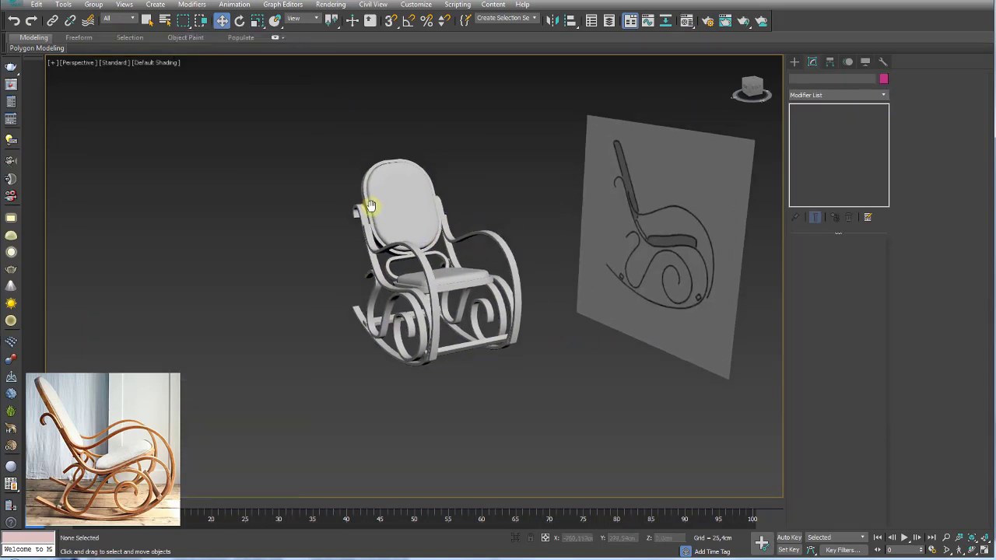
{"action": "key", "text": "F4"}
{"action": "left_click", "coordinate": [411, 223]}
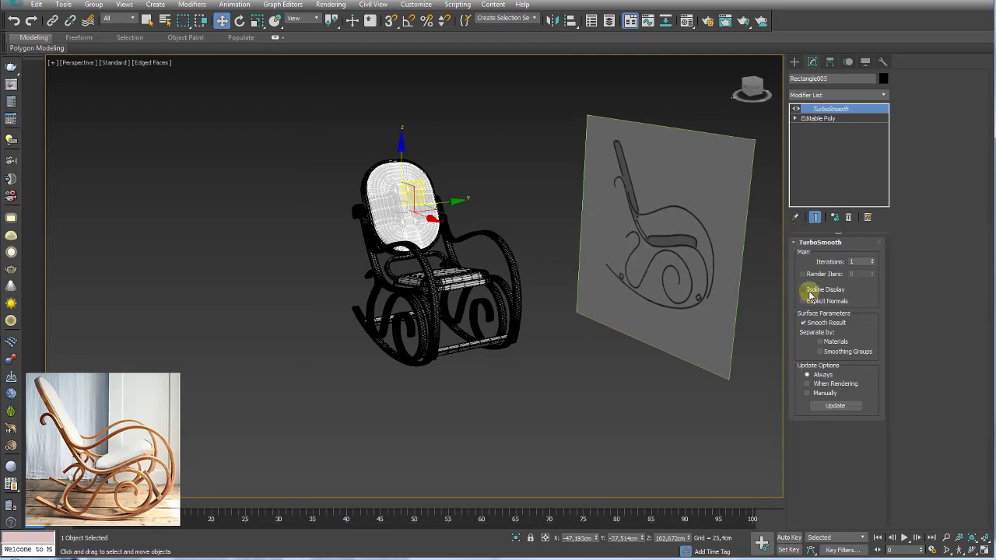
- Enable Isoline Display for the smoothing and select the seat cushion
{"action": "left_click", "coordinate": [810, 293]}
{"action": "middle_click_drag", "start_coordinate": [506, 246], "coordinate": [496, 249], "text": "alt"}
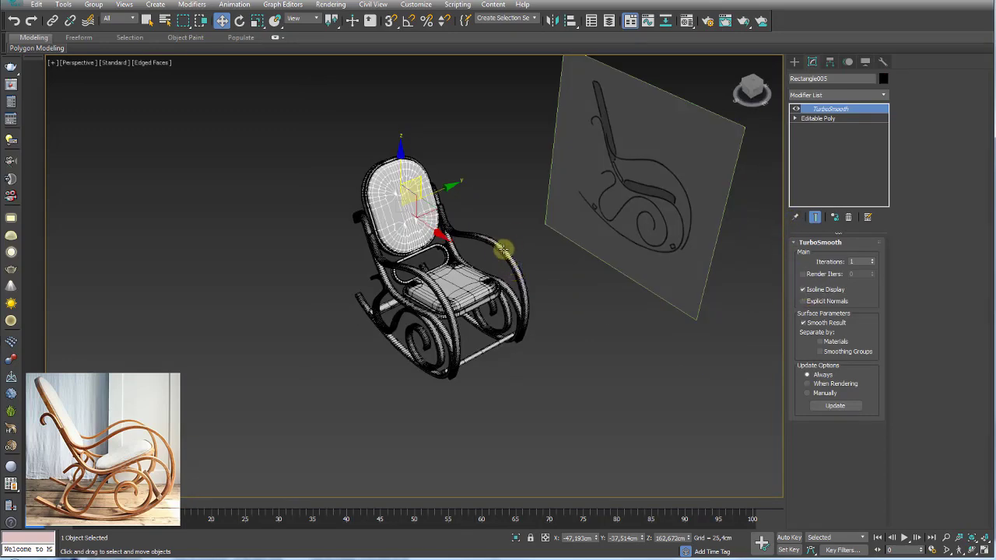
{"action": "left_click", "coordinate": [504, 249]}
{"action": "key", "text": "z"}
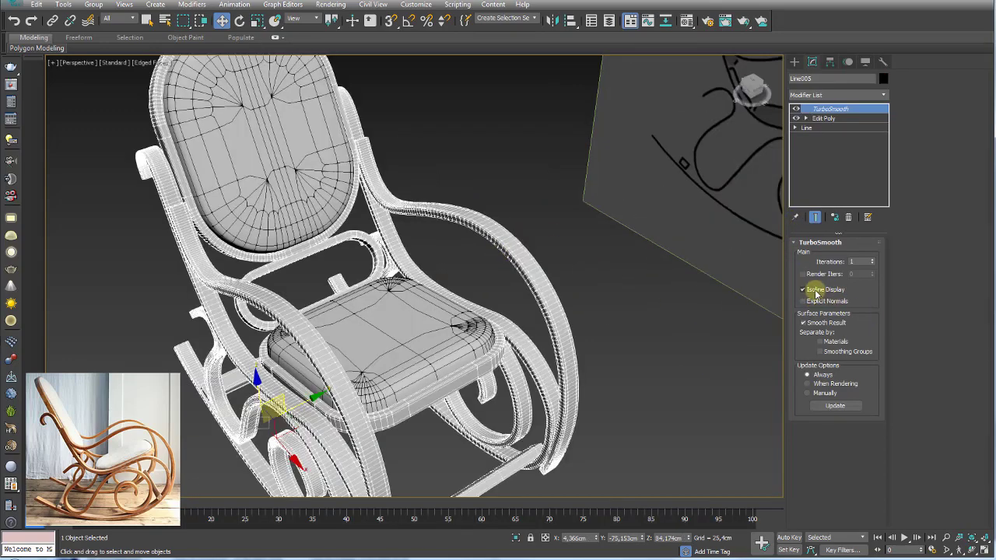
{"action": "left_click", "coordinate": [407, 327]}
{"action": "mouse_move", "coordinate": [407, 327]}
{"action": "middle_mouse_down", "text": "alt"}
{"action": "mouse_move", "coordinate": [508, 381]}
{"action": "mouse_move", "coordinate": [507, 391]}
{"action": "mouse_move", "coordinate": [493, 363]}
{"action": "mouse_move", "coordinate": [520, 286]}
{"action": "middle_mouse_up", "text": "alt"}
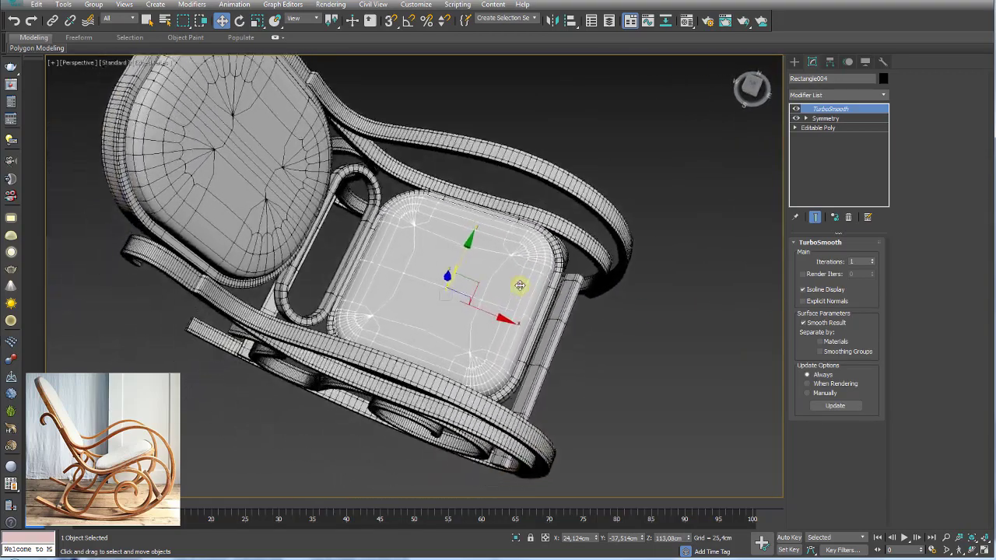
{"action": "scroll", "coordinate": [520, 286], "scroll_direction": "up", "scroll_amount": 2}
- Raise the seat's TurboSmooth to 2 iterations and compare it toggled off and on
{"action": "left_click", "coordinate": [873, 259]}
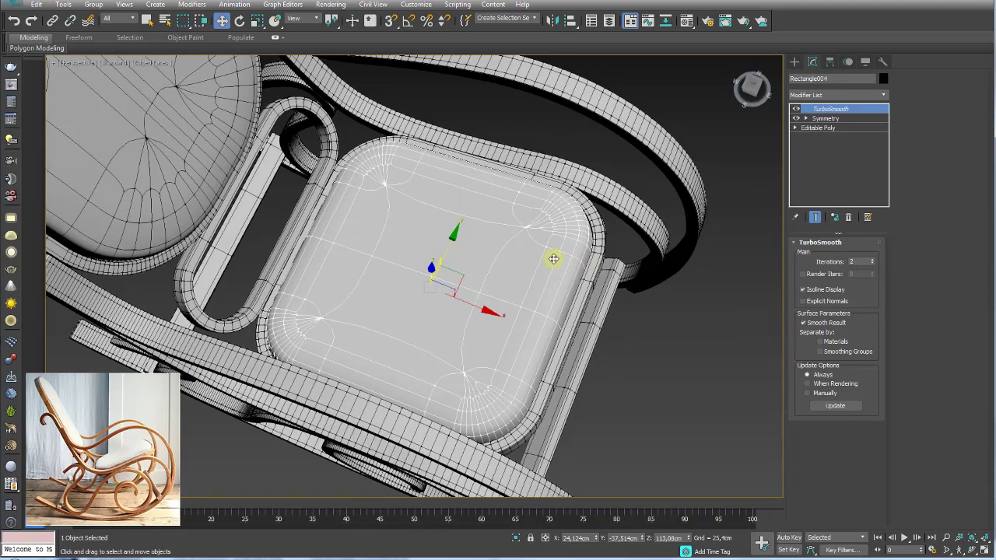
{"action": "mouse_move", "coordinate": [552, 256]}
{"action": "middle_mouse_down", "text": "alt"}
{"action": "mouse_move", "coordinate": [562, 289]}
{"action": "mouse_move", "coordinate": [535, 283]}
{"action": "middle_mouse_up", "text": "alt"}
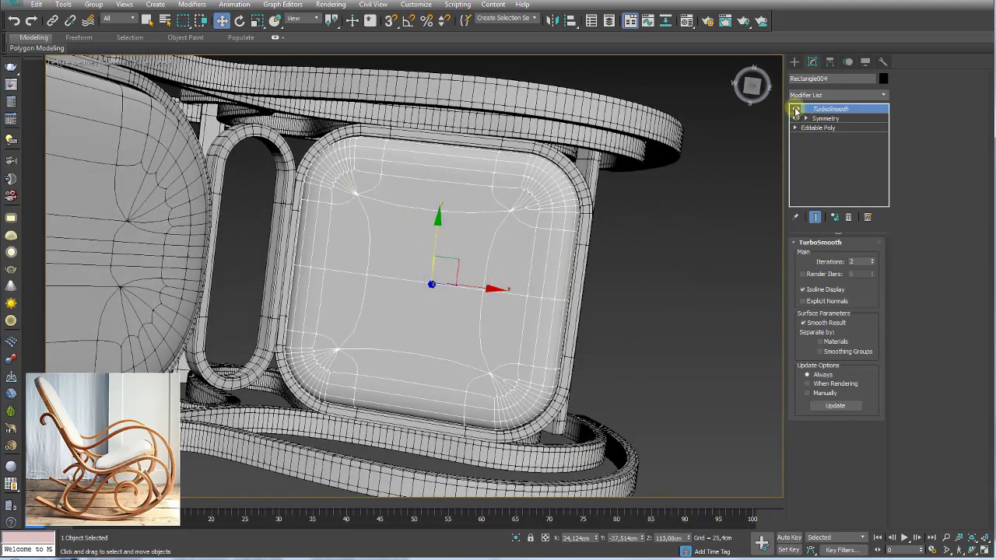
{"action": "left_click", "coordinate": [794, 109]}
{"action": "left_click", "coordinate": [794, 109]}
{"action": "left_click", "coordinate": [794, 109]}
{"action": "left_click", "coordinate": [794, 109]}
- Switch off the seat's TurboSmooth to inspect the unsmoothed corner
{"action": "scroll", "coordinate": [516, 246], "scroll_direction": "up", "scroll_amount": 3}
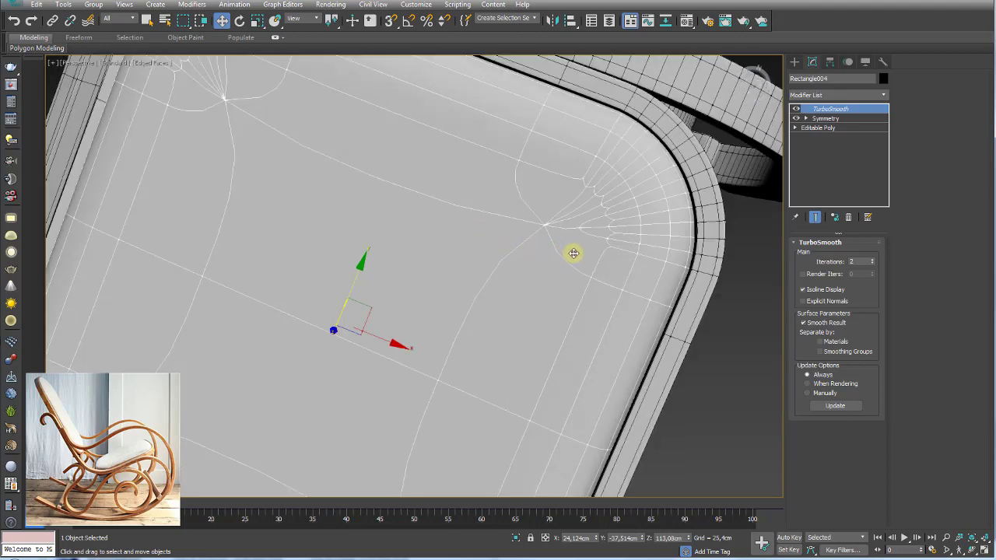
{"action": "scroll", "coordinate": [574, 251], "scroll_direction": "up", "scroll_amount": 1}
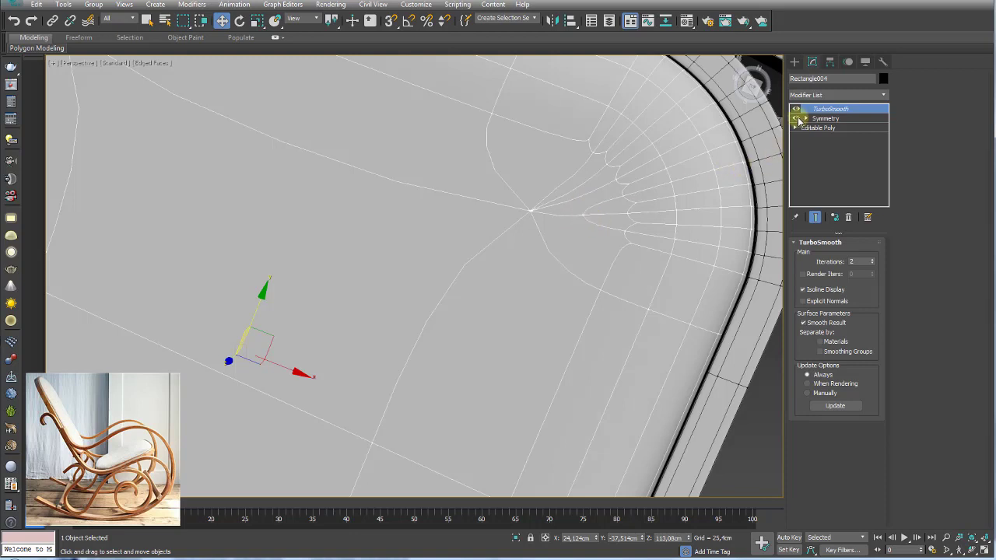
{"action": "left_click", "coordinate": [797, 118]}
- Go to Vertex level and select all 635 seat cushion vertices
{"action": "left_click", "coordinate": [796, 128]}
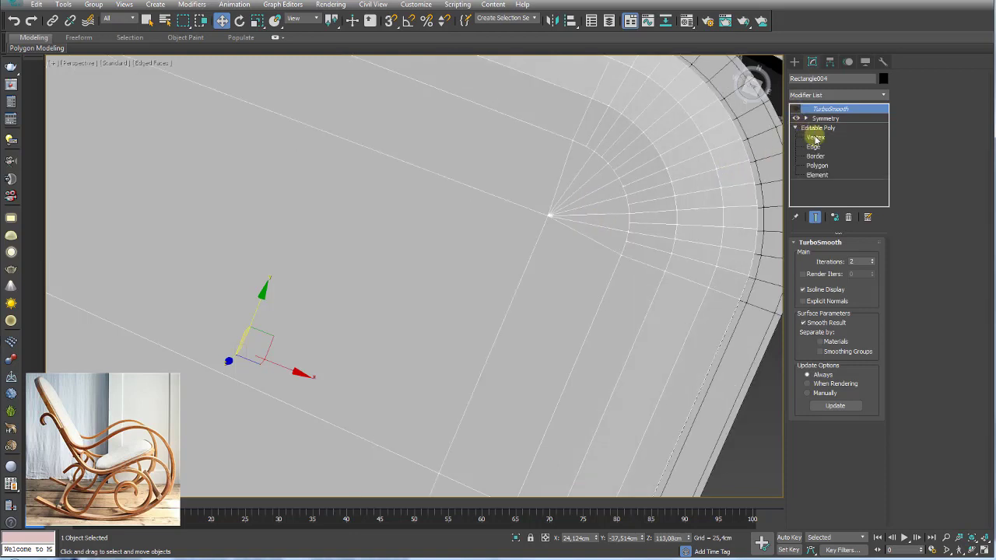
{"action": "left_click", "coordinate": [813, 137]}
{"action": "left_click", "coordinate": [548, 216]}
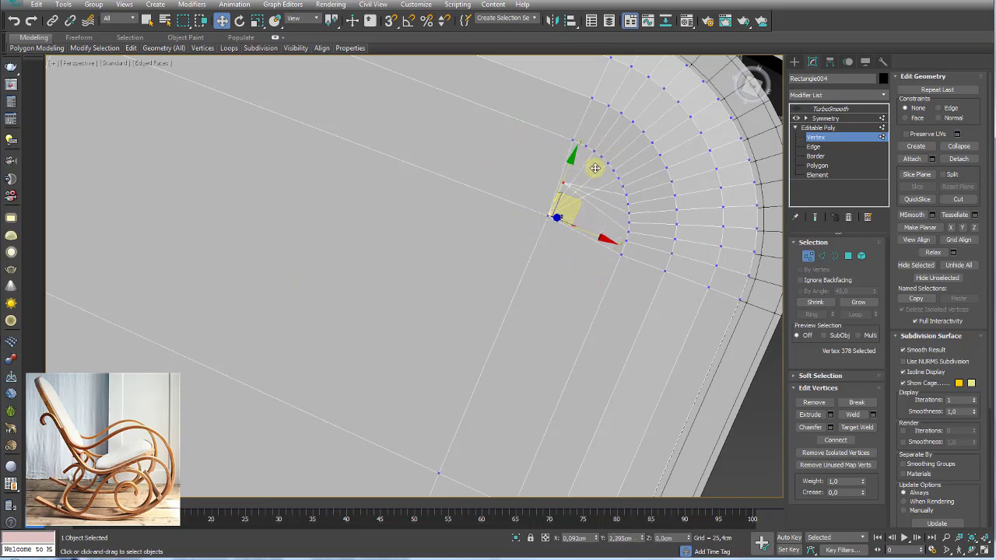
{"action": "scroll", "coordinate": [591, 296], "scroll_direction": "down", "scroll_amount": 5}
{"action": "scroll", "coordinate": [615, 335], "scroll_direction": "down", "scroll_amount": 3}
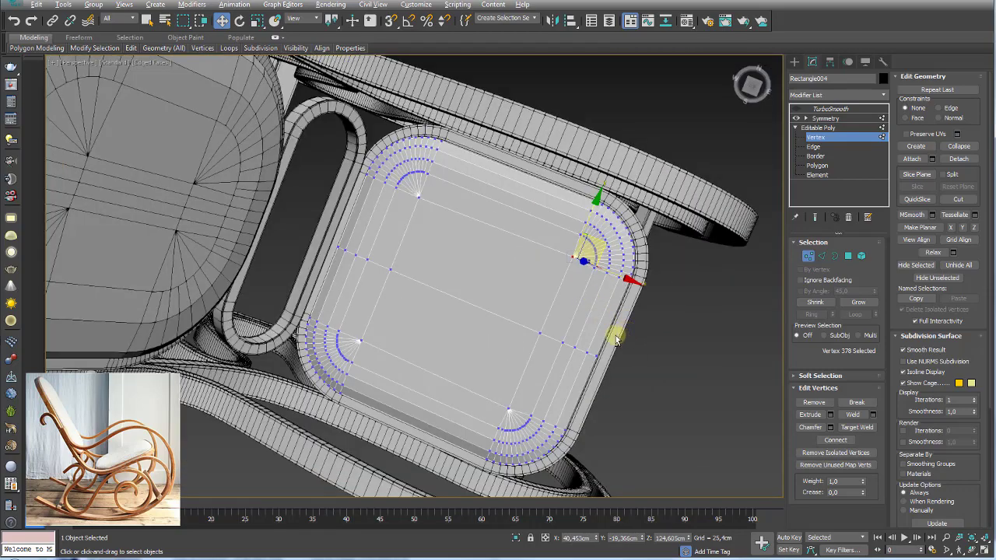
{"action": "middle_click_drag", "start_coordinate": [615, 336], "coordinate": [603, 351], "text": "alt"}
{"action": "left_click_drag", "start_coordinate": [239, 78], "coordinate": [239, 78]}
{"action": "key", "text": "z"}
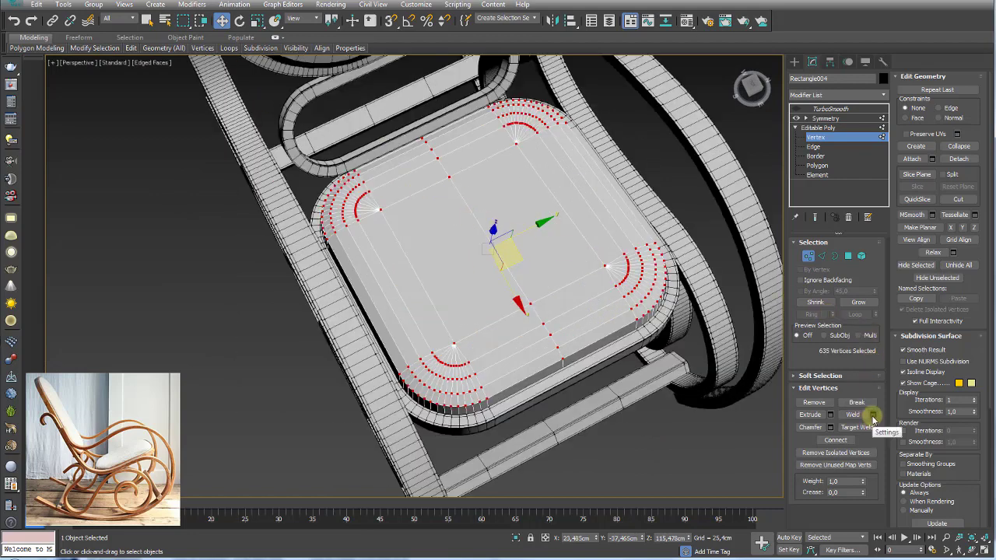
- Preview a weld at 0,254cm threshold, reducing the vertices to 630
{"action": "left_click", "coordinate": [873, 418]}
{"action": "scroll", "coordinate": [574, 301], "scroll_direction": "up", "scroll_amount": 3}
{"action": "scroll", "coordinate": [514, 292], "scroll_direction": "up", "scroll_amount": 2}
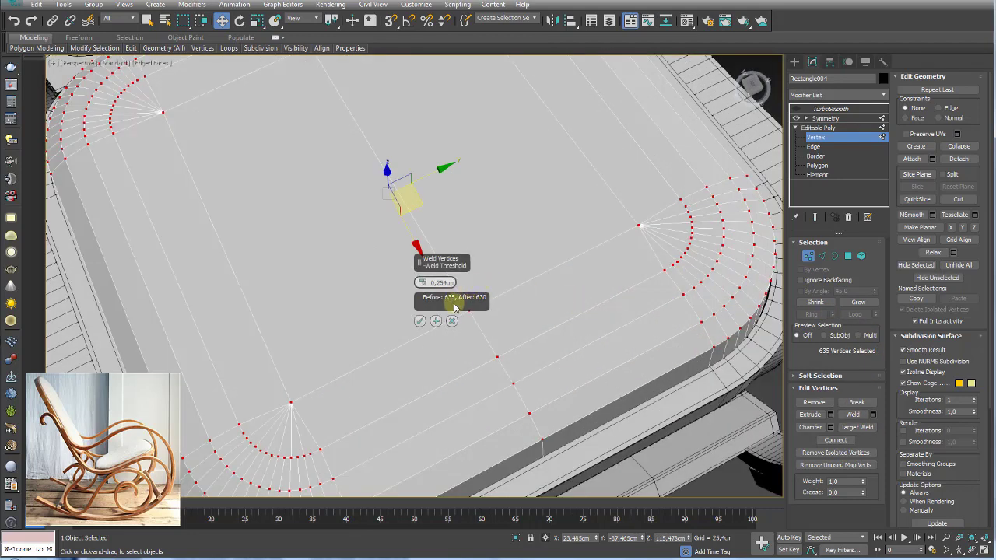
{"action": "scroll", "coordinate": [467, 295], "scroll_direction": "down", "scroll_amount": 5}
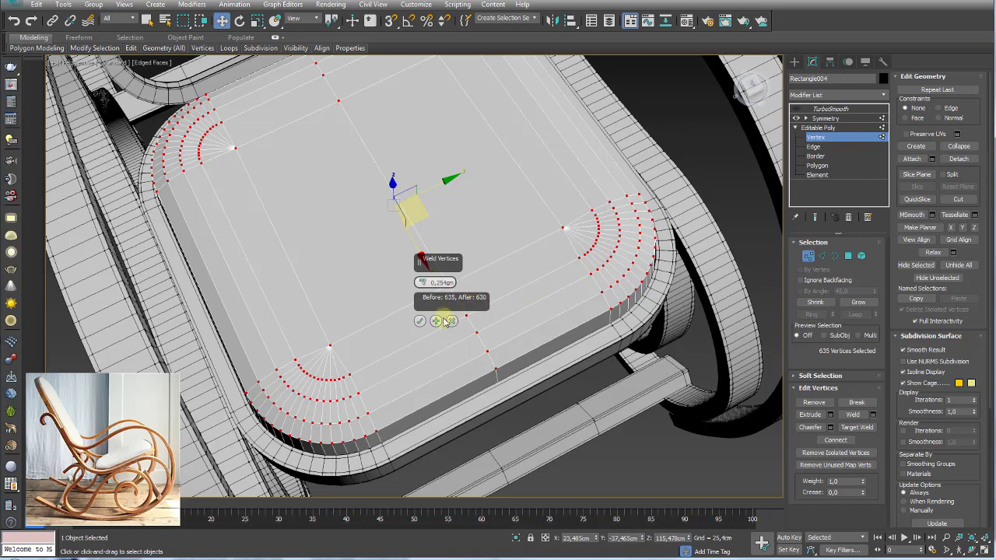
- Commit the seat cushion weld (635 to 630 vertices) and show its TurboSmooth result
{"action": "left_click", "coordinate": [419, 320]}
{"action": "left_click", "coordinate": [824, 127]}
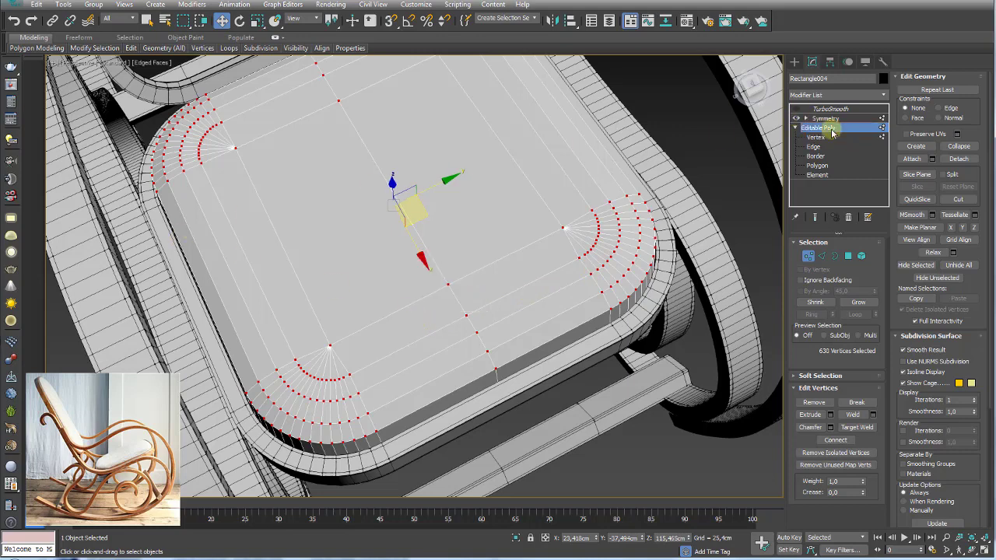
{"action": "left_click", "coordinate": [830, 109]}
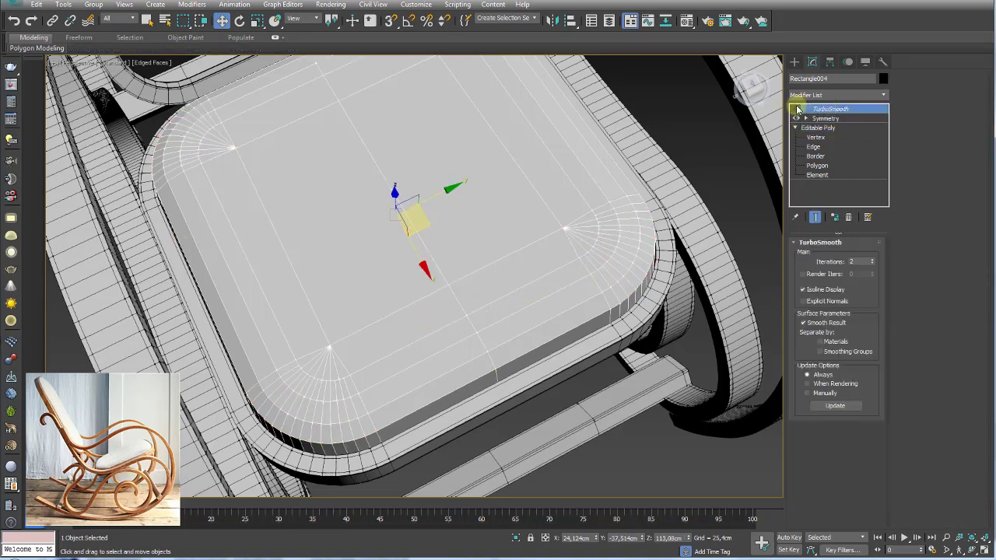
- Orbit and zoom to inspect the smoothed seat cushion from above
{"action": "scroll", "coordinate": [558, 218], "scroll_direction": "down", "scroll_amount": 3}
{"action": "scroll", "coordinate": [555, 222], "scroll_direction": "down", "scroll_amount": 2}
{"action": "mouse_move", "coordinate": [555, 222]}
{"action": "middle_mouse_down", "text": "alt"}
{"action": "mouse_move", "coordinate": [514, 263]}
{"action": "mouse_move", "coordinate": [516, 345]}
{"action": "mouse_move", "coordinate": [480, 169]}
{"action": "middle_mouse_up", "text": "alt"}
{"action": "scroll", "coordinate": [554, 258], "scroll_direction": "up", "scroll_amount": 5}
{"action": "scroll", "coordinate": [548, 281], "scroll_direction": "down", "scroll_amount": 3}
{"action": "scroll", "coordinate": [533, 252], "scroll_direction": "down", "scroll_amount": 2}
- Select the backrest cushion Rectangle005 and zoom and orbit in close to frame it
{"action": "left_click", "coordinate": [478, 169]}
{"action": "scroll", "coordinate": [483, 194], "scroll_direction": "up", "scroll_amount": 3}
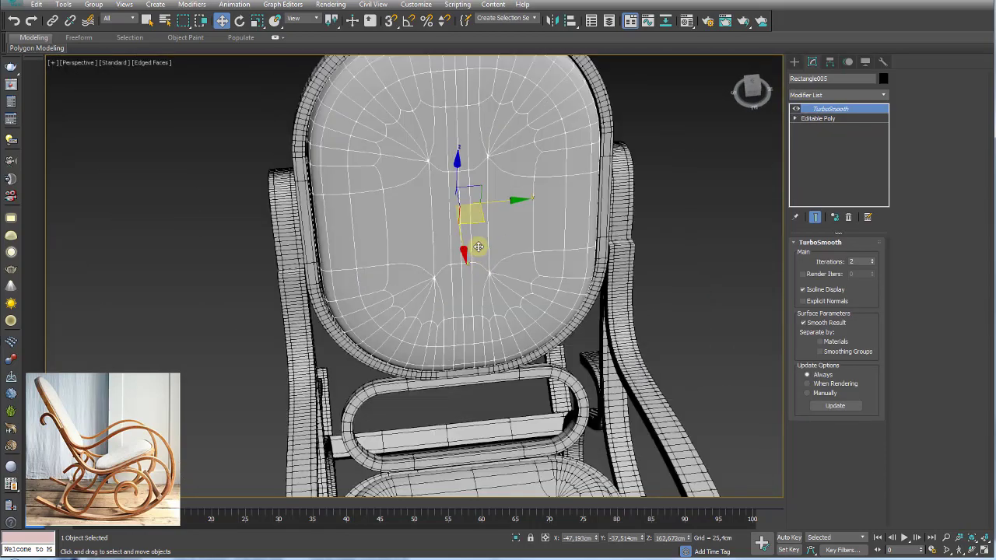
{"action": "scroll", "coordinate": [486, 257], "scroll_direction": "up", "scroll_amount": 3}
{"action": "scroll", "coordinate": [483, 299], "scroll_direction": "up", "scroll_amount": 1}
{"action": "scroll", "coordinate": [480, 248], "scroll_direction": "down", "scroll_amount": 5}
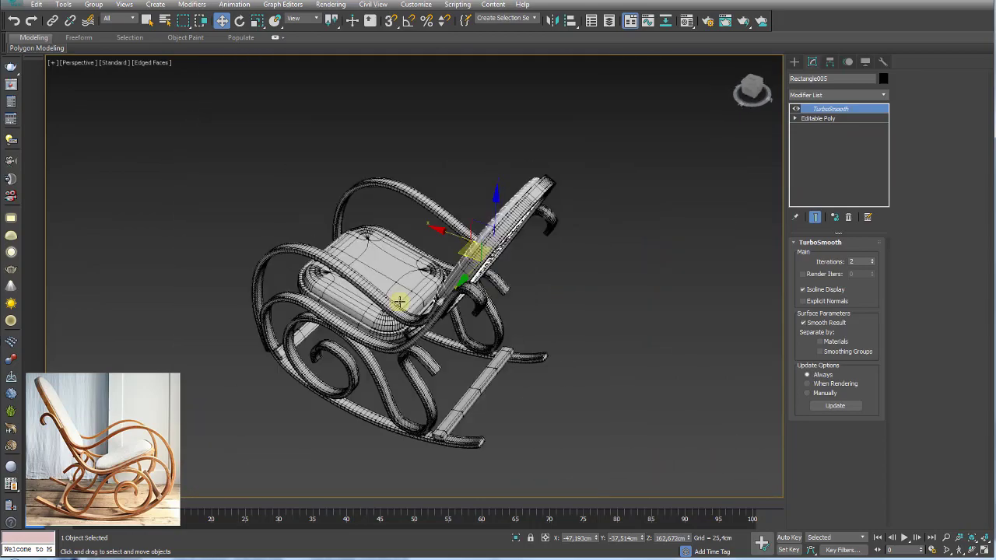
{"action": "middle_click_drag", "start_coordinate": [481, 248], "coordinate": [458, 280], "text": "alt"}
{"action": "scroll", "coordinate": [458, 280], "scroll_direction": "up", "scroll_amount": 3}
{"action": "scroll", "coordinate": [545, 270], "scroll_direction": "up", "scroll_amount": 2}
{"action": "scroll", "coordinate": [490, 232], "scroll_direction": "up", "scroll_amount": 1}
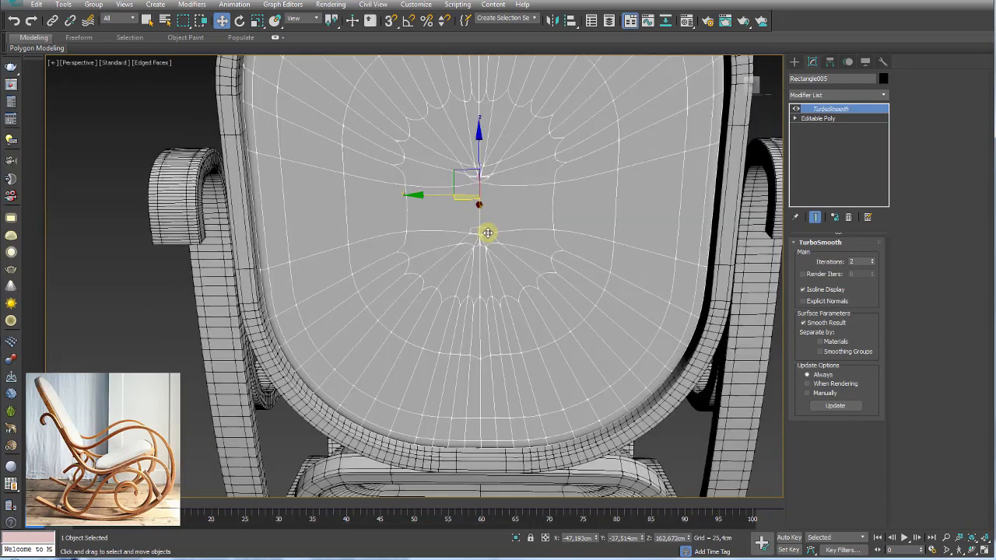
{"action": "scroll", "coordinate": [482, 238], "scroll_direction": "up", "scroll_amount": 1}
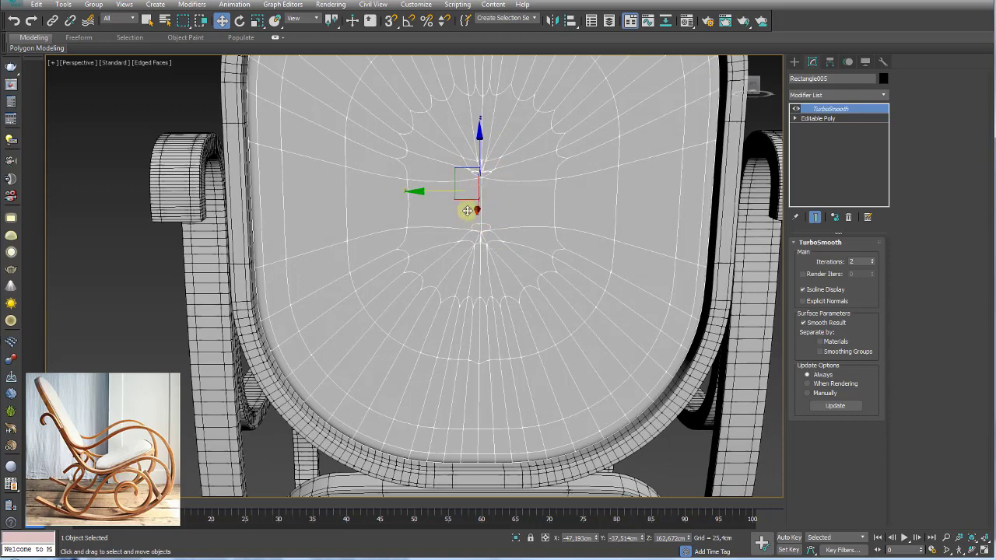
- Select all 529 backrest vertices at the Editable Poly vertex level, then return to TurboSmooth
{"action": "left_click", "coordinate": [827, 118]}
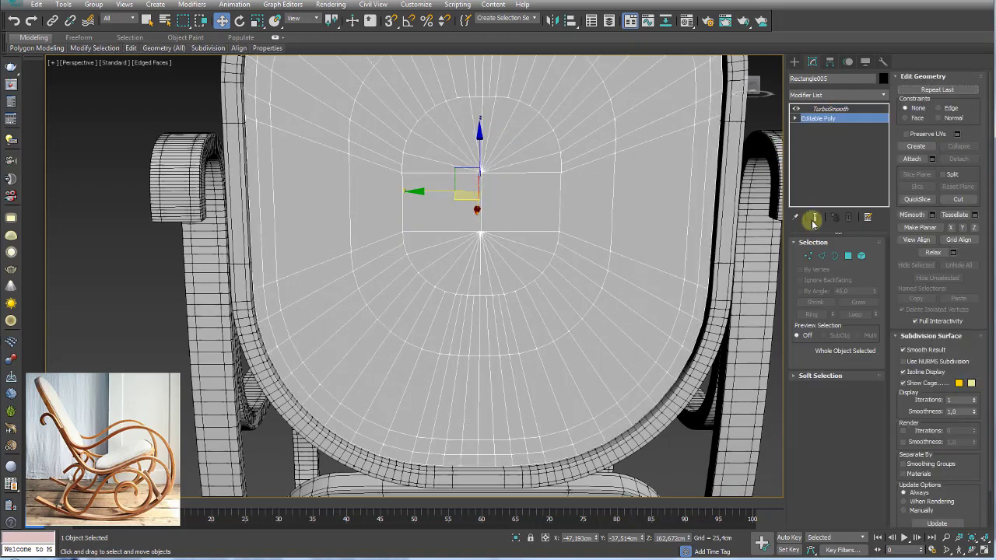
{"action": "left_click", "coordinate": [808, 255]}
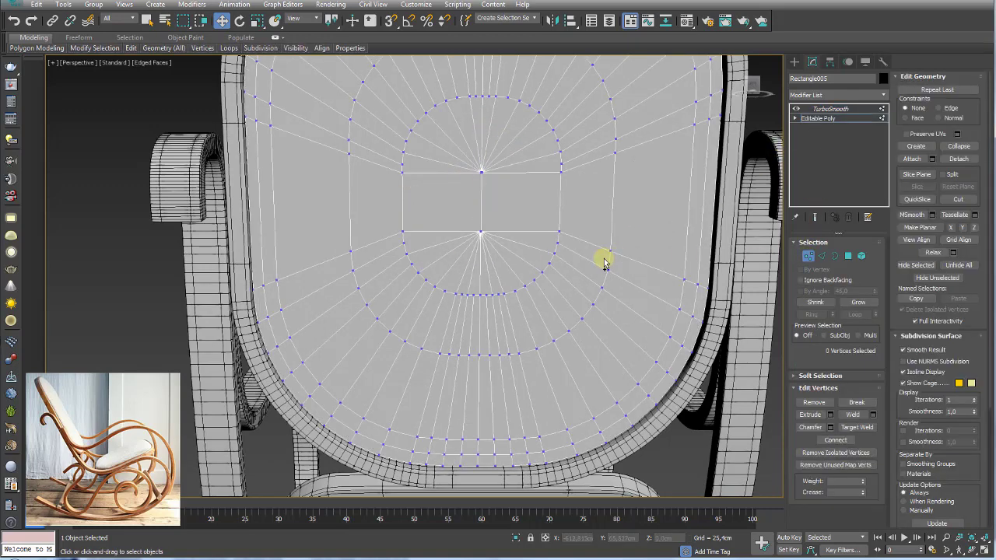
{"action": "key", "text": "ctrl+a"}
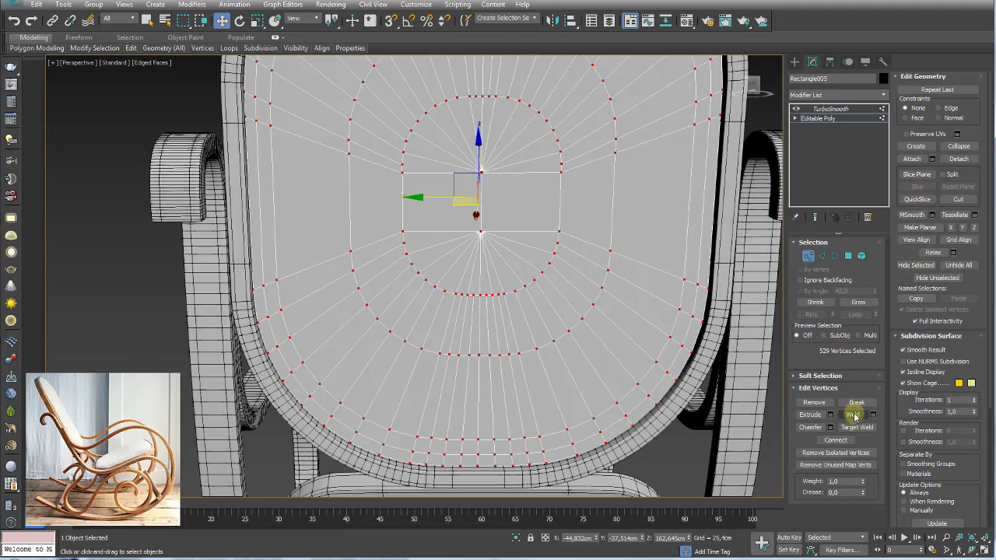
{"action": "left_click", "coordinate": [825, 109]}
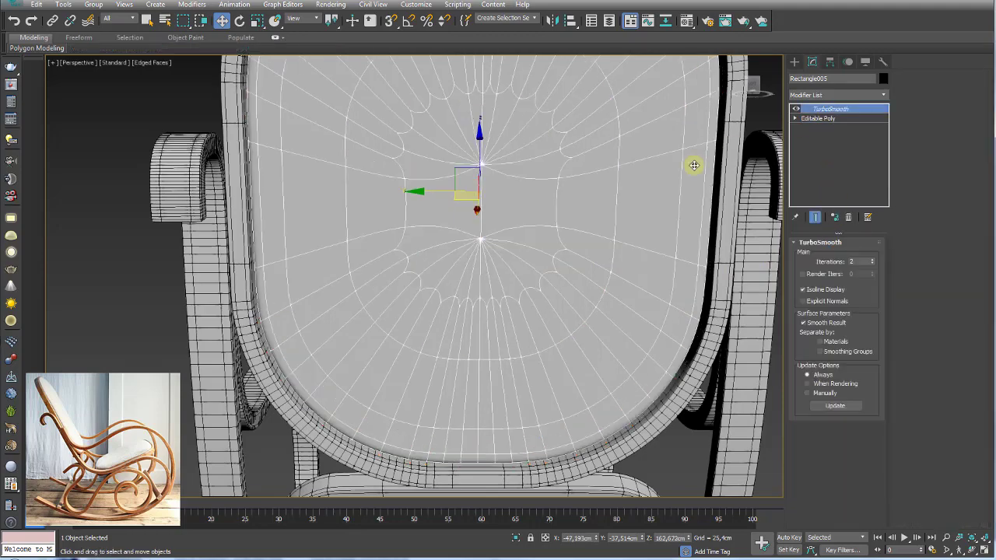
{"action": "mouse_move", "coordinate": [694, 165]}
{"action": "middle_mouse_down", "text": "alt"}
{"action": "mouse_move", "coordinate": [519, 227]}
{"action": "mouse_move", "coordinate": [529, 223]}
{"action": "mouse_move", "coordinate": [420, 143]}
{"action": "middle_mouse_up", "text": "alt"}
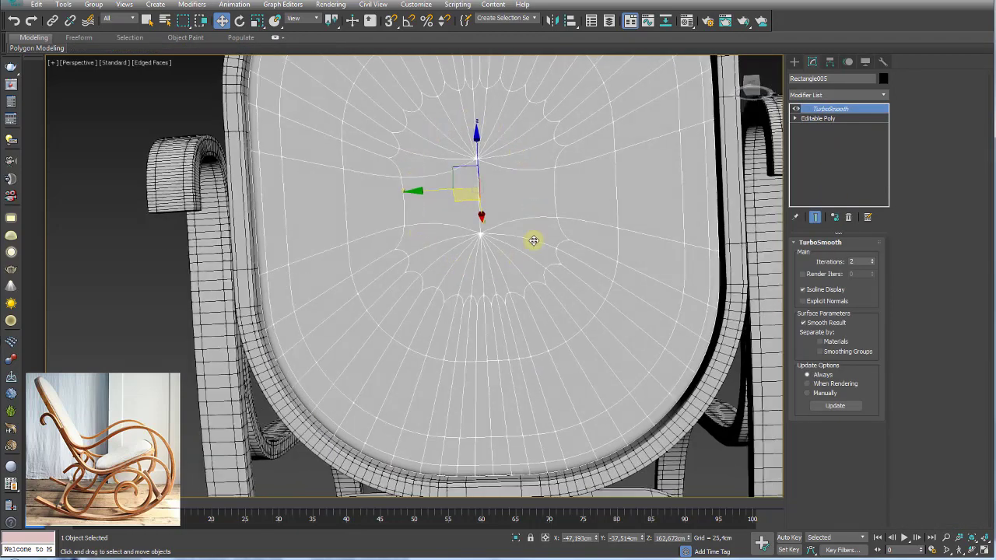
- Orbit from above the seat round to a front view of the chair
{"action": "scroll", "coordinate": [476, 277], "scroll_direction": "down", "scroll_amount": 5}
{"action": "mouse_move", "coordinate": [516, 361]}
{"action": "middle_mouse_down", "text": "alt"}
{"action": "mouse_move", "coordinate": [565, 291]}
{"action": "mouse_move", "coordinate": [632, 364]}
{"action": "middle_mouse_up", "text": "alt"}
{"action": "scroll", "coordinate": [516, 356], "scroll_direction": "up", "scroll_amount": 4}
{"action": "scroll", "coordinate": [516, 373], "scroll_direction": "up", "scroll_amount": 2}
{"action": "scroll", "coordinate": [515, 374], "scroll_direction": "down", "scroll_amount": 2}
{"action": "scroll", "coordinate": [507, 330], "scroll_direction": "down", "scroll_amount": 5}
{"action": "mouse_move", "coordinate": [517, 347]}
{"action": "middle_mouse_down", "text": "alt"}
{"action": "mouse_move", "coordinate": [540, 307]}
{"action": "mouse_move", "coordinate": [615, 350]}
{"action": "mouse_move", "coordinate": [630, 334]}
{"action": "mouse_move", "coordinate": [540, 334]}
{"action": "mouse_move", "coordinate": [569, 307]}
{"action": "mouse_move", "coordinate": [534, 302]}
{"action": "mouse_move", "coordinate": [549, 309]}
{"action": "middle_mouse_up", "text": "alt"}
- Clear the selection and zoom out to frame the whole chair beside its reference backdrop
{"action": "left_click", "coordinate": [540, 307]}
{"action": "left_click", "coordinate": [630, 335]}
{"action": "scroll", "coordinate": [595, 328], "scroll_direction": "up", "scroll_amount": 3}
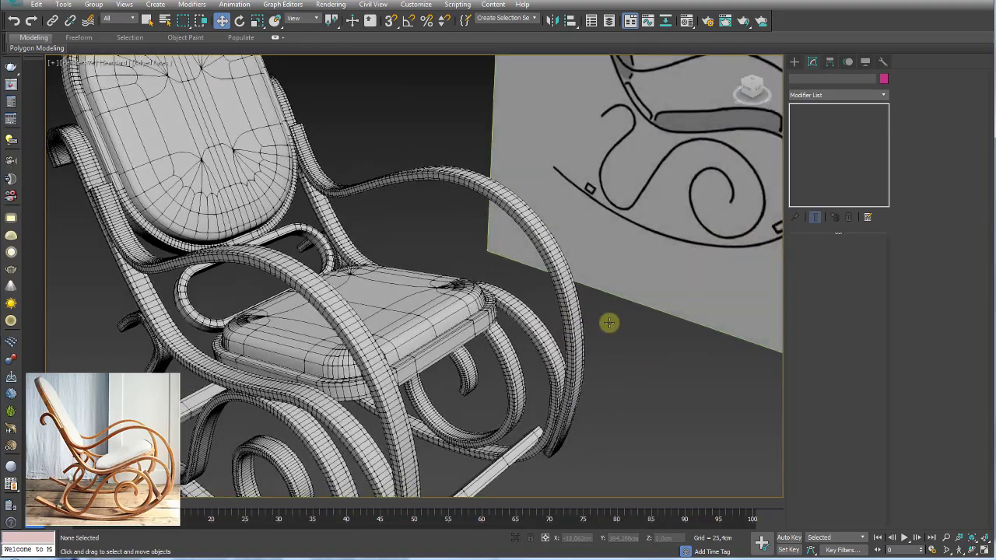
{"action": "scroll", "coordinate": [605, 322], "scroll_direction": "down", "scroll_amount": 6}
{"action": "scroll", "coordinate": [605, 340], "scroll_direction": "up", "scroll_amount": 3}
{"action": "scroll", "coordinate": [589, 338], "scroll_direction": "up", "scroll_amount": 3}
{"action": "mouse_move", "coordinate": [557, 343]}
{"action": "middle_mouse_down", "text": "alt"}
{"action": "mouse_move", "coordinate": [568, 295]}
{"action": "mouse_move", "coordinate": [565, 356]}
{"action": "mouse_move", "coordinate": [527, 327]}
{"action": "mouse_move", "coordinate": [535, 317]}
{"action": "mouse_move", "coordinate": [525, 332]}
{"action": "middle_mouse_up", "text": "alt"}
{"action": "scroll", "coordinate": [571, 330], "scroll_direction": "down", "scroll_amount": 3}
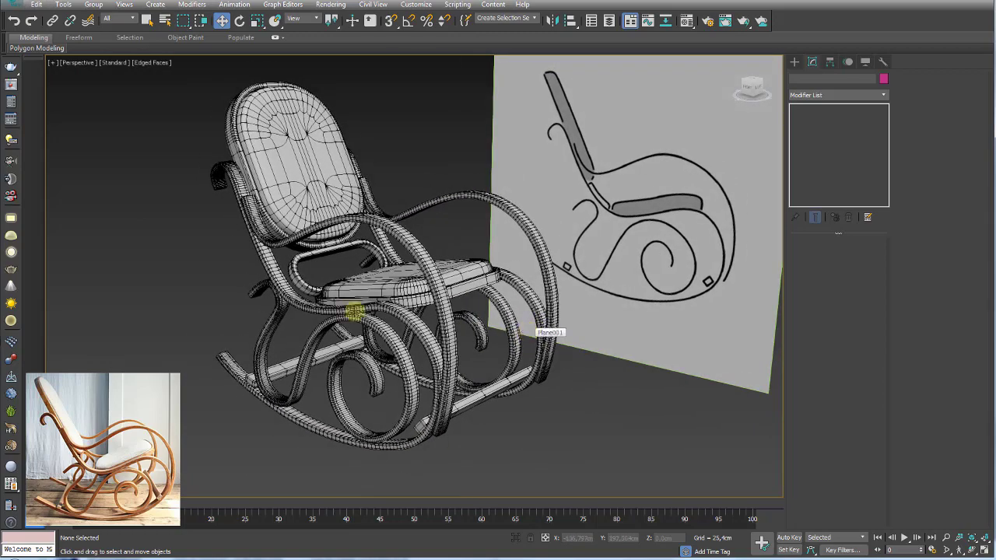